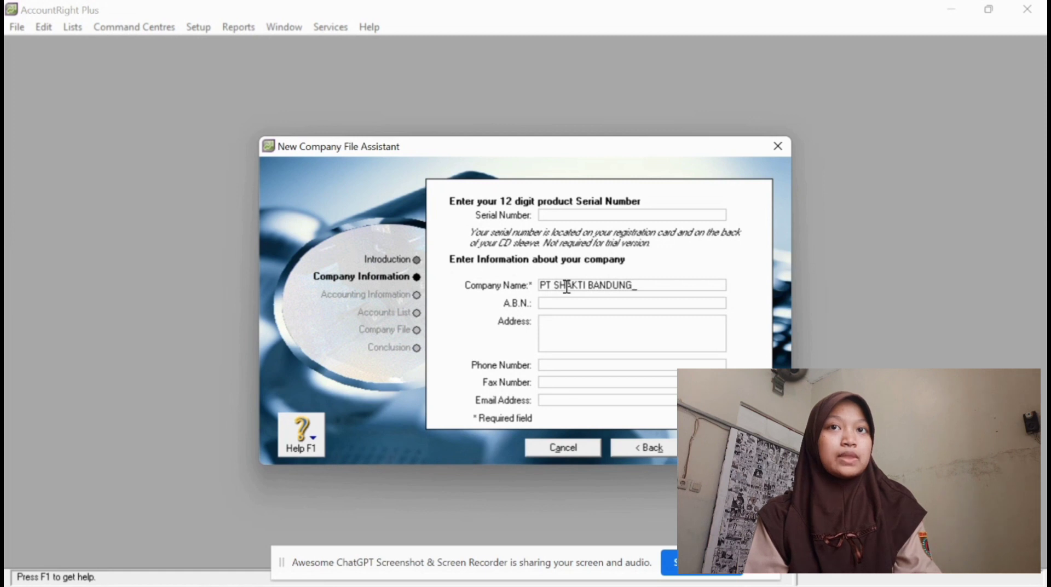
Complete the company name as PT SHAKTI BANDUNG_XIAKL1_1_2_6_10_20_24.
{"action": "type", "text": "AKL1_1_2_6_20_"}
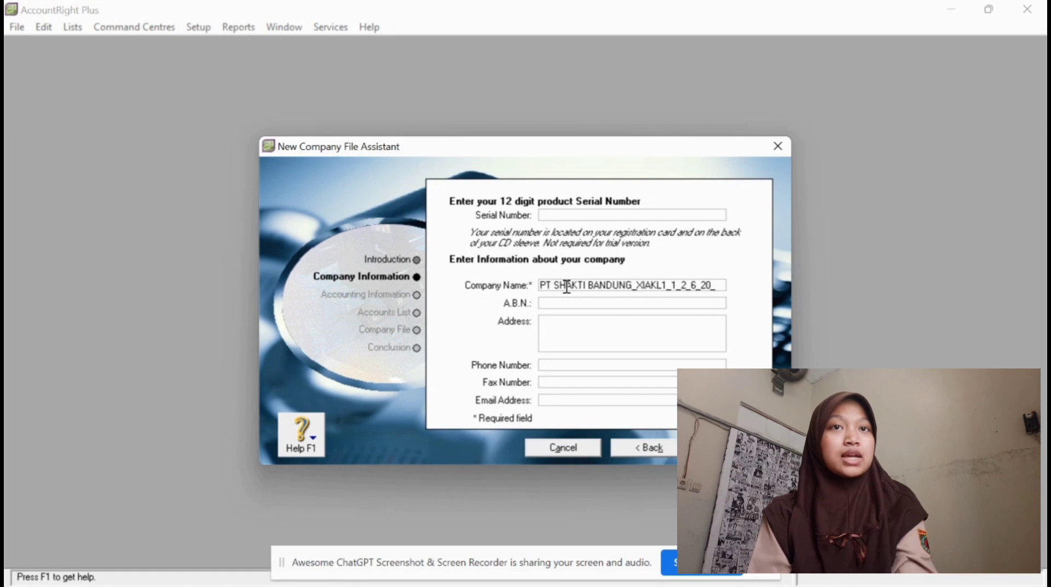
{"action": "key", "text": "BackSpace"}
{"action": "key", "text": "BackSpace"}
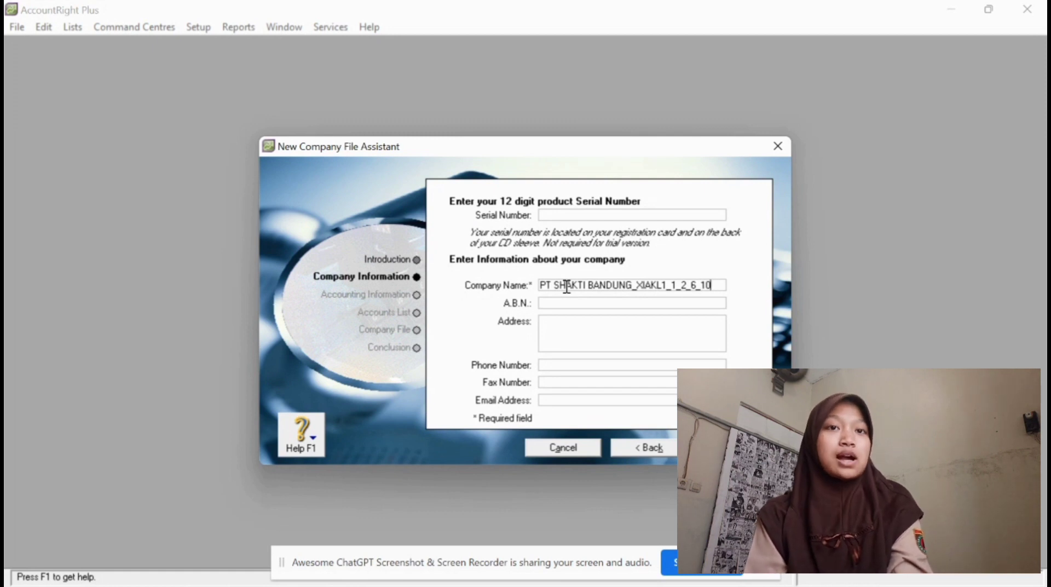
{"action": "type", "text": "10_20_24"}
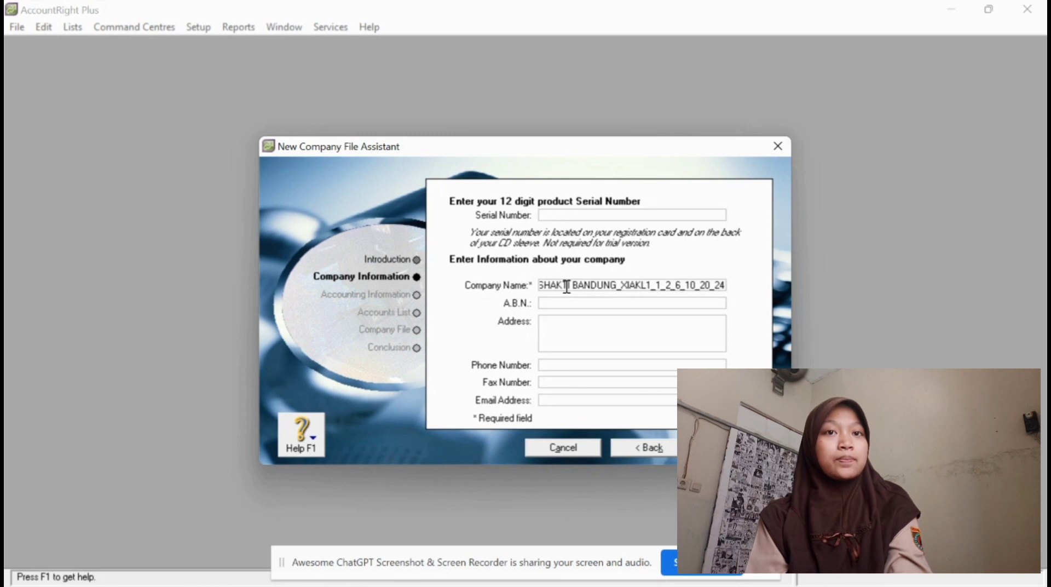
Fill in the company's street address and phone number.
{"action": "left_click", "coordinate": [588, 334]}
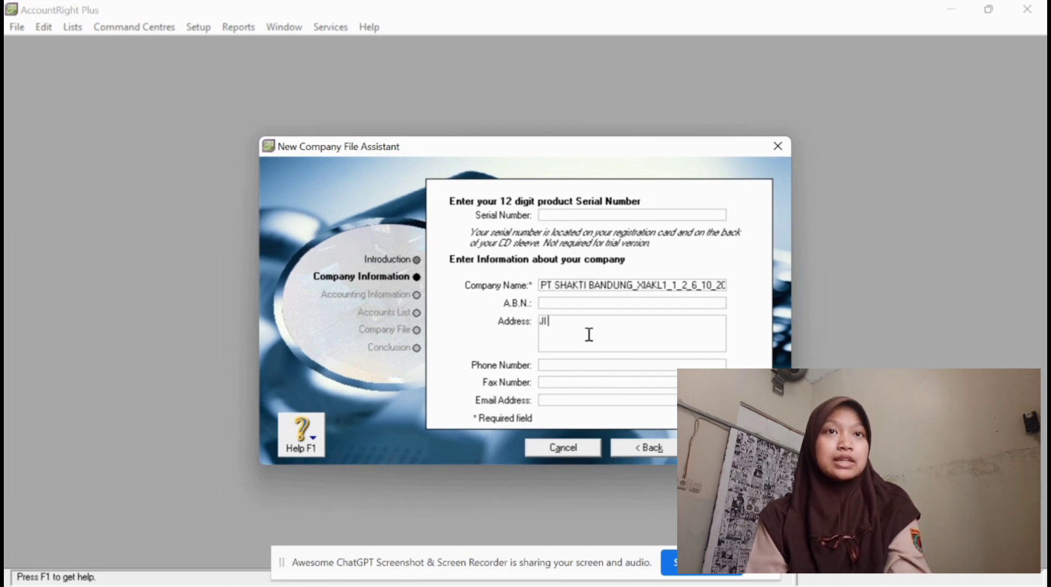
{"action": "type", "text": "Jl. Soe"}
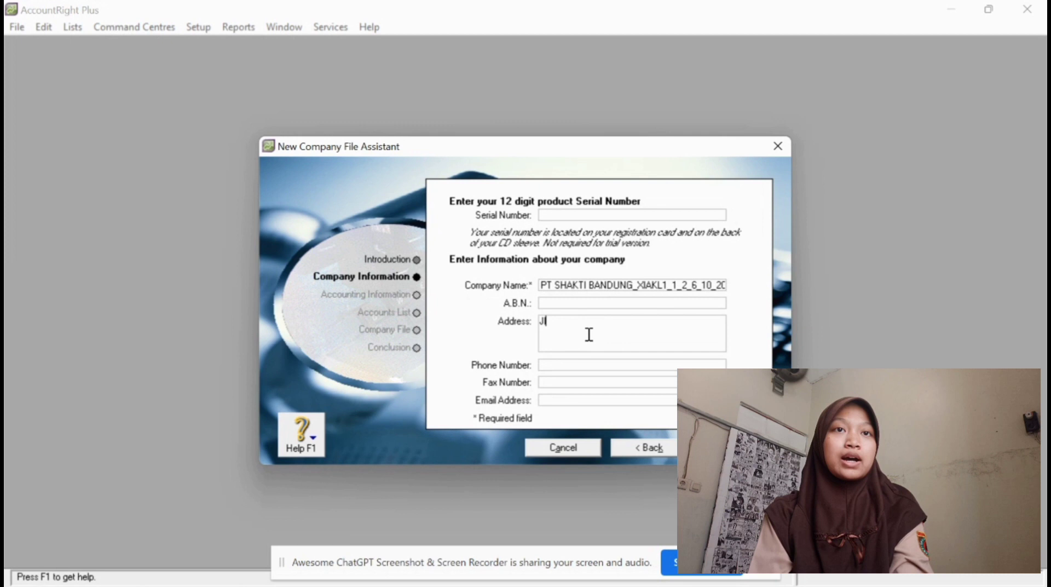
{"action": "type", "text": "karno"}
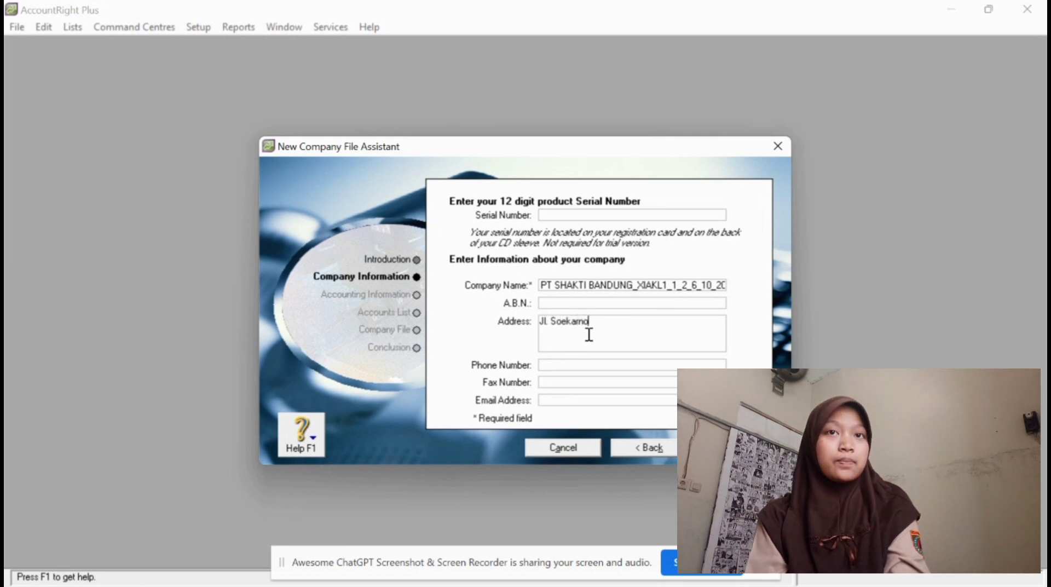
{"action": "type", "text": " Hatta No"}
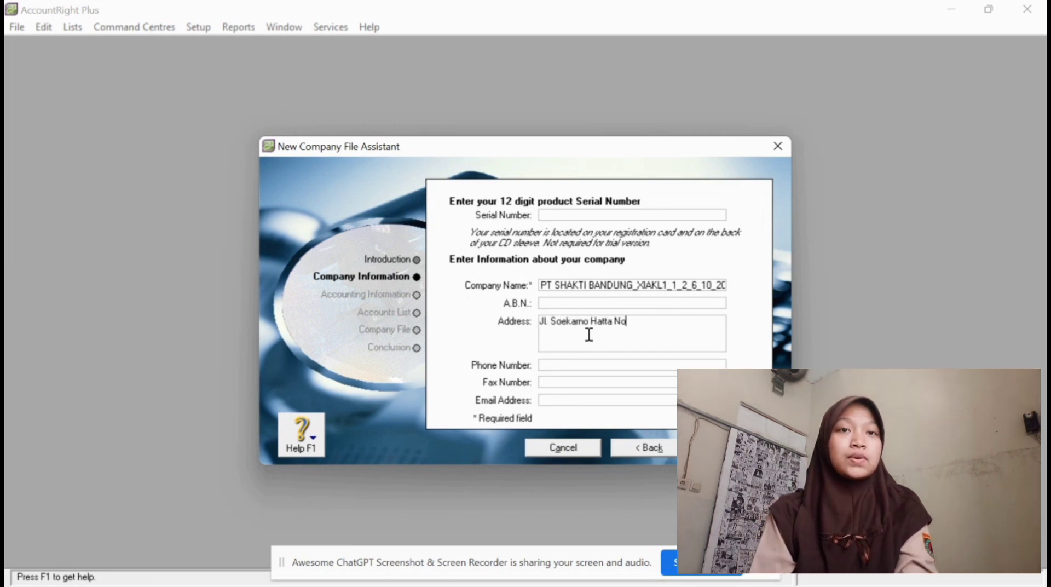
{"action": "type", "text": ". 25 Bandun"}
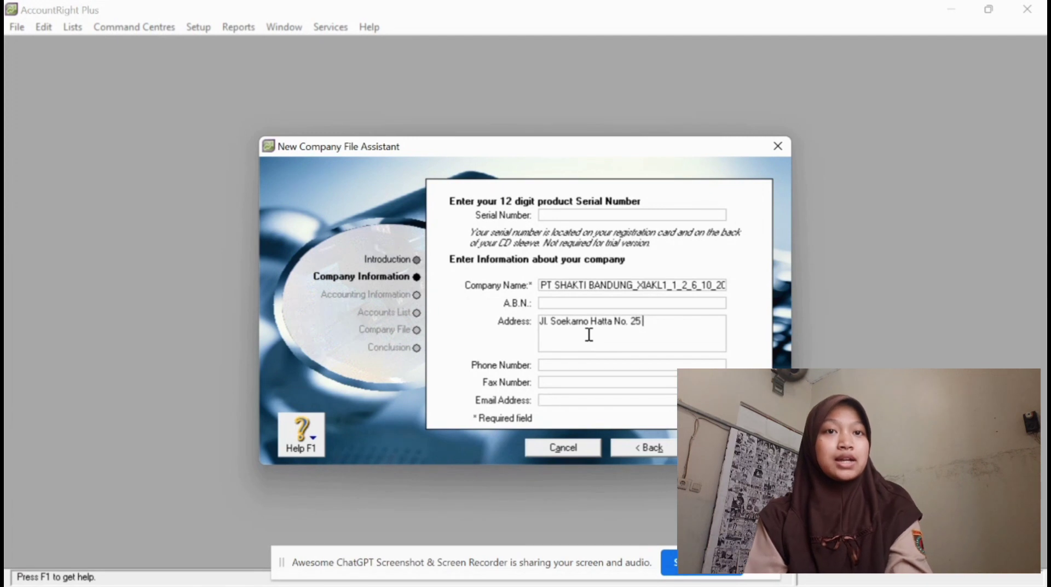
{"action": "type", "text": "g"}
{"action": "left_click", "coordinate": [592, 364]}
{"action": "type", "text": "(022)290680"}
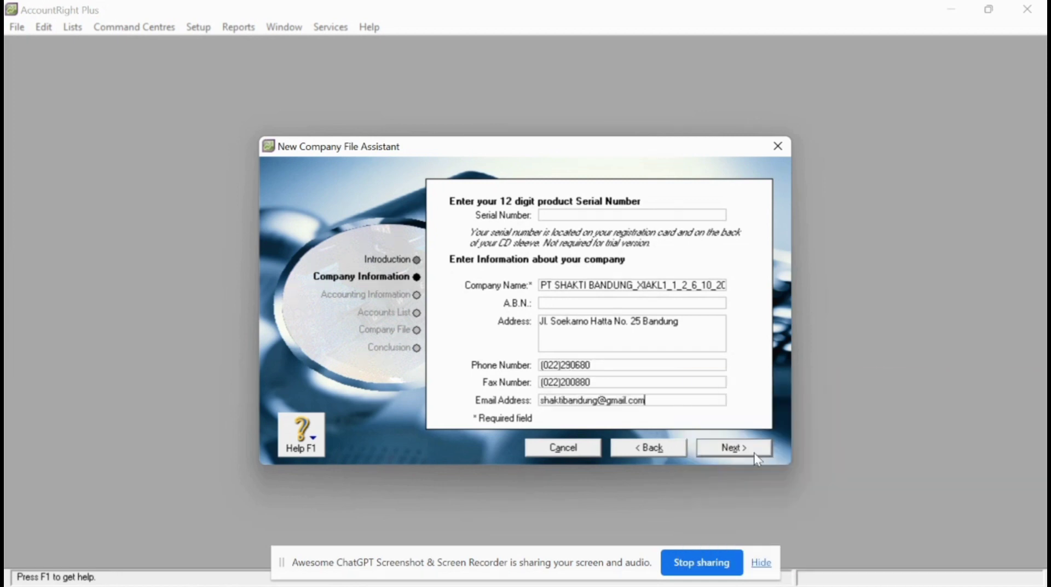
{"action": "left_click", "coordinate": [755, 453]}
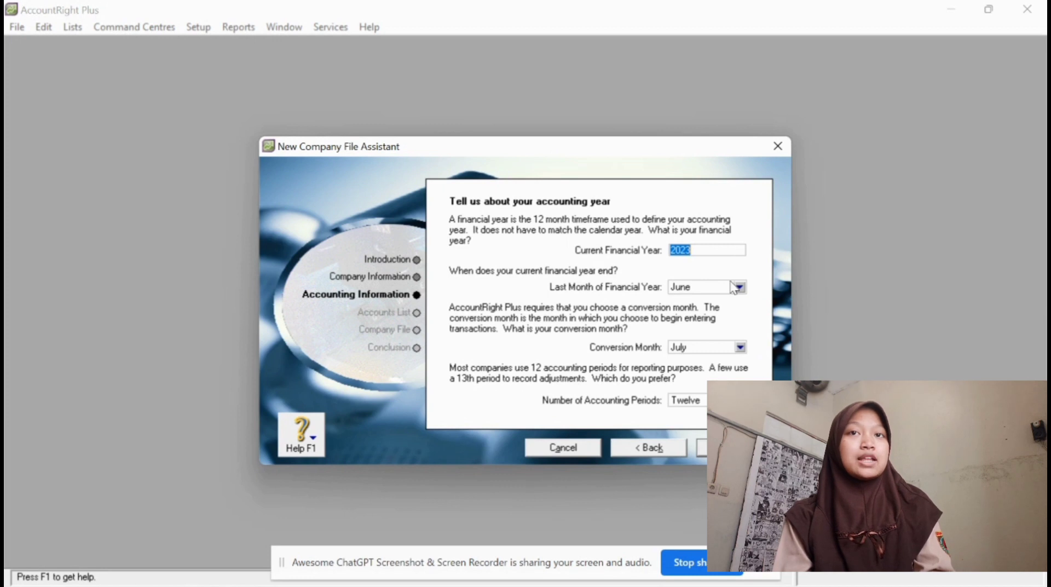
Set financial year 2017 ending in December, conversion month December, and thirteen accounting periods.
{"action": "type", "text": "2017"}
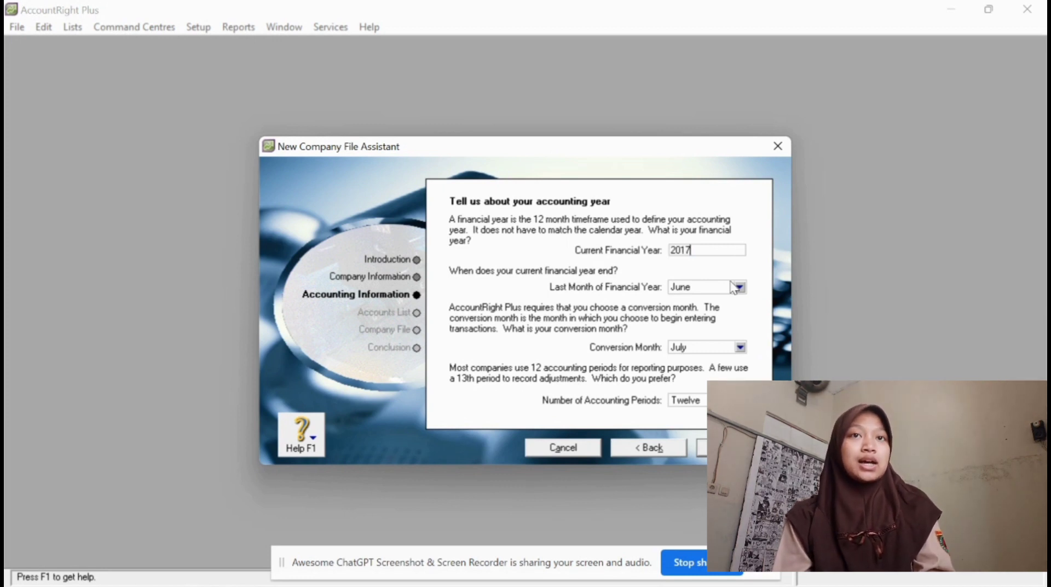
{"action": "left_click", "coordinate": [741, 289]}
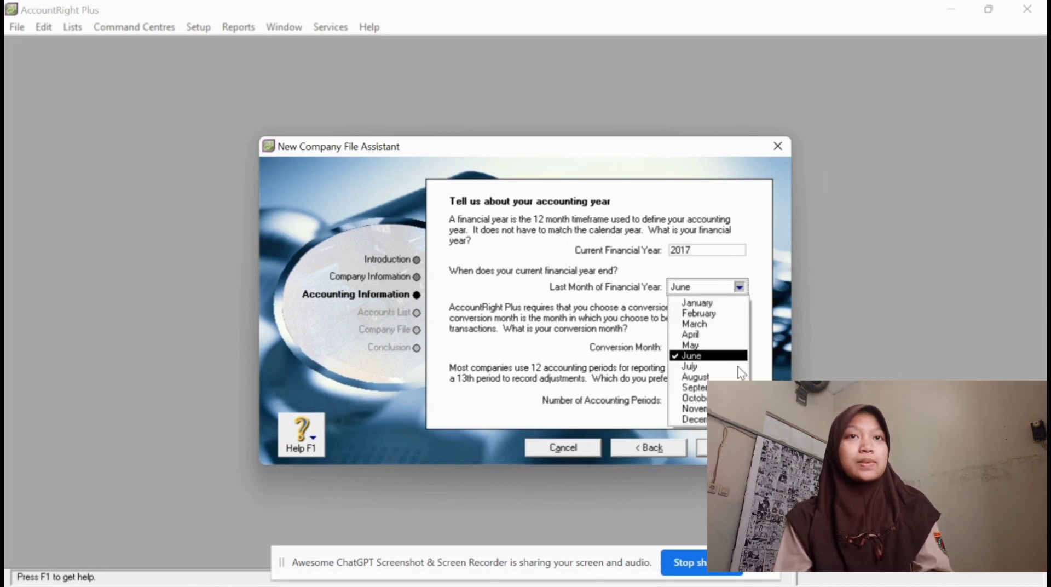
{"action": "left_click", "coordinate": [736, 419]}
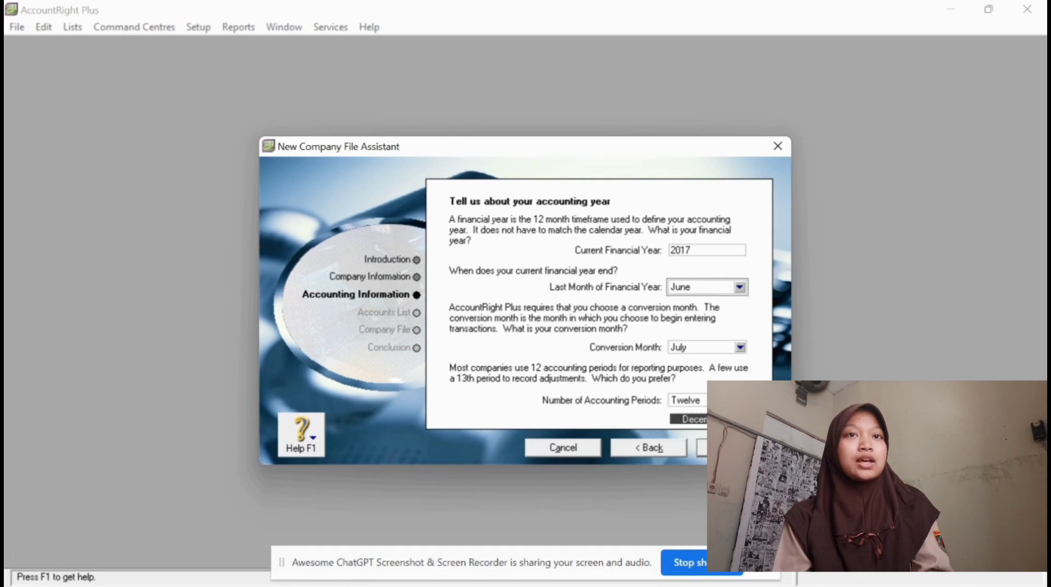
{"action": "left_click", "coordinate": [740, 347]}
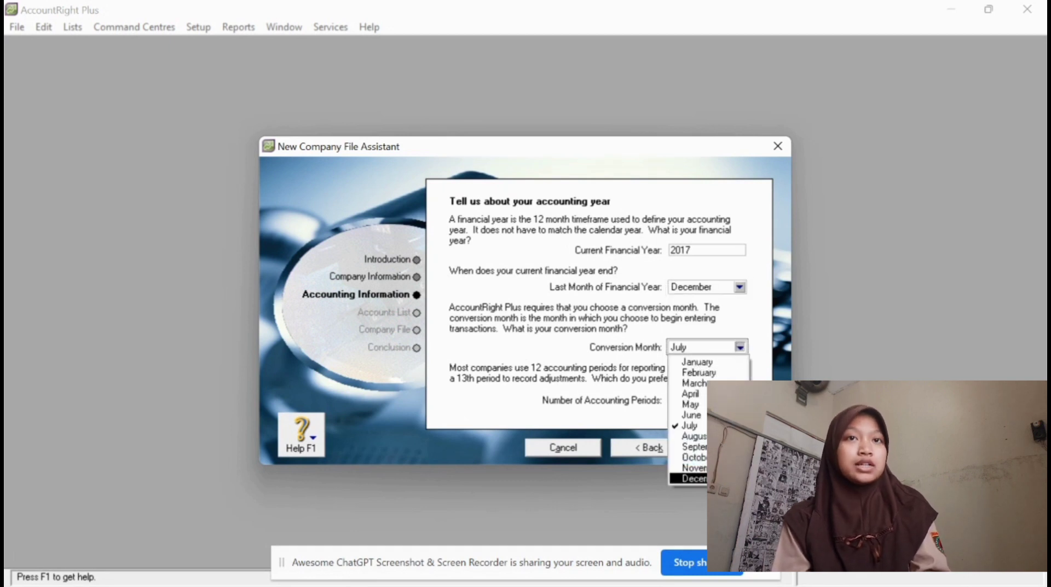
{"action": "left_click", "coordinate": [727, 478]}
{"action": "left_click", "coordinate": [740, 400]}
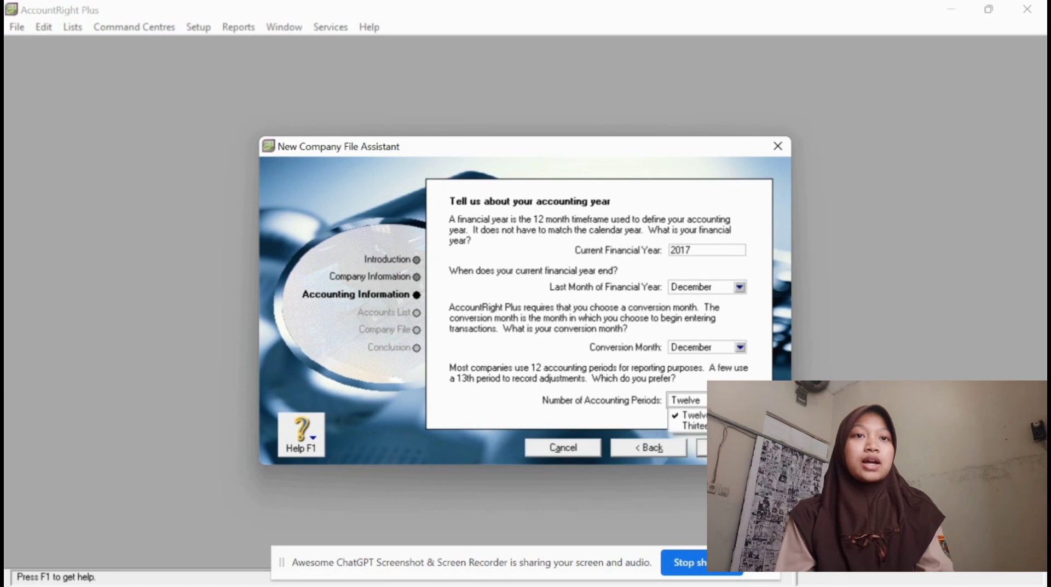
{"action": "left_click", "coordinate": [727, 425]}
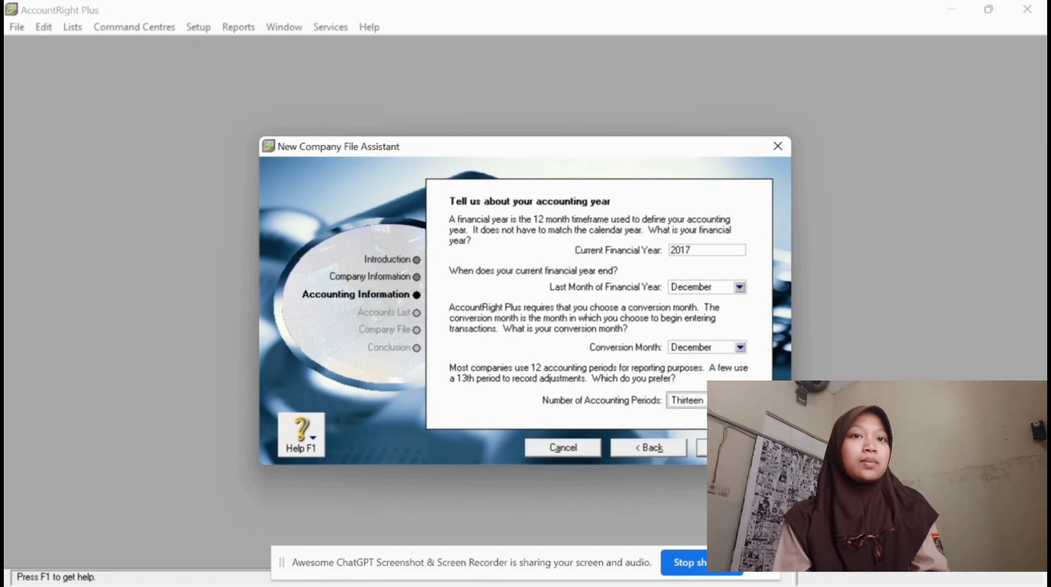
{"action": "left_click", "coordinate": [735, 448]}
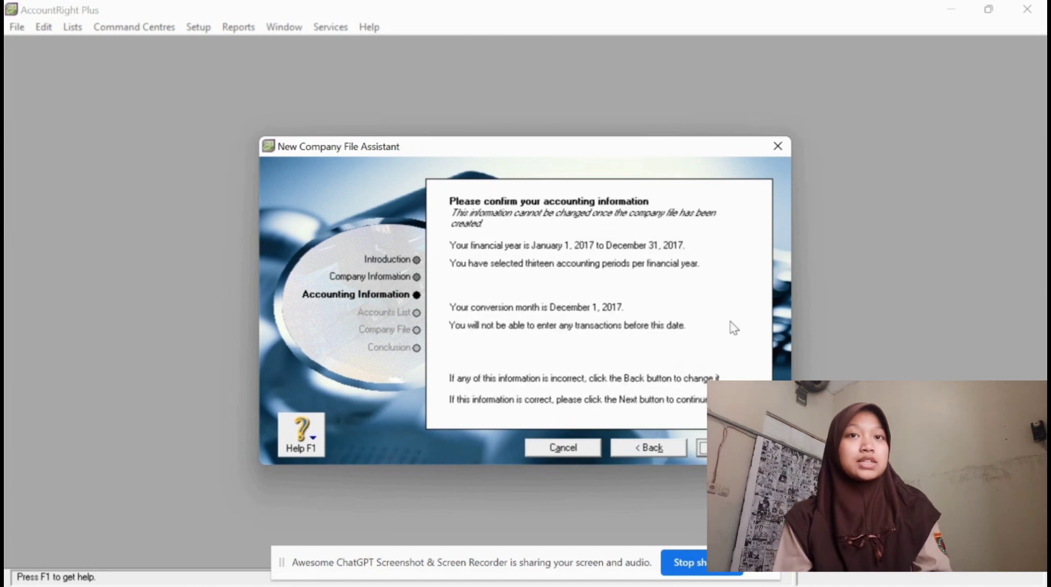
Accept the accounting information and choose to build your own accounts list.
{"action": "left_click", "coordinate": [734, 448]}
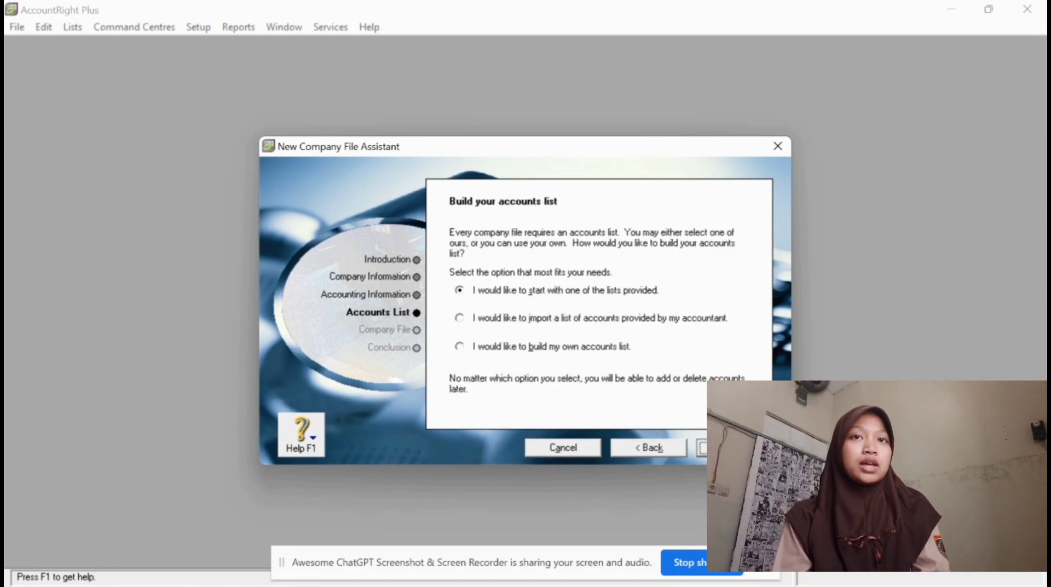
{"action": "left_click", "coordinate": [574, 347]}
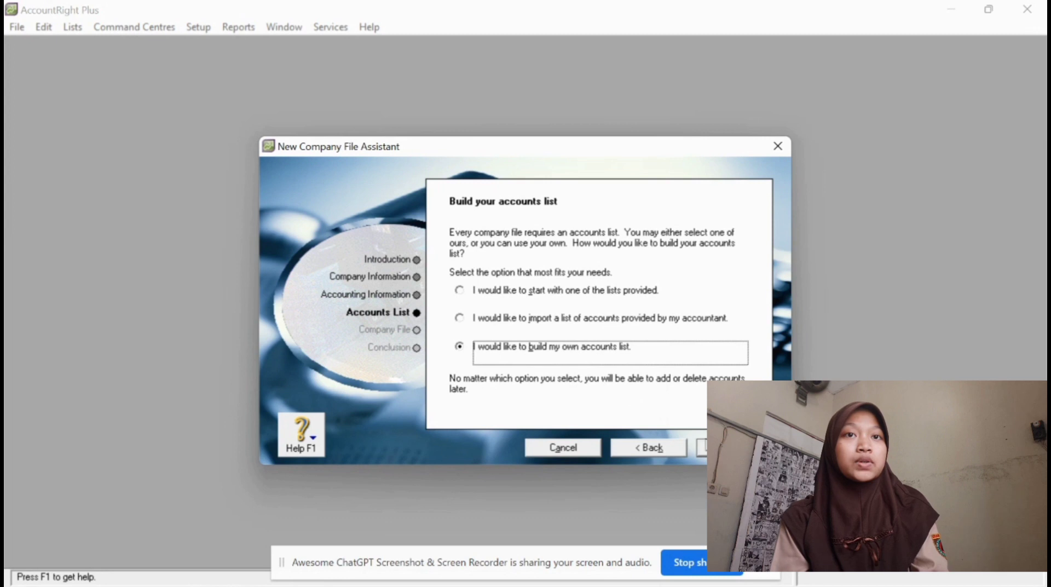
{"action": "left_click", "coordinate": [735, 447]}
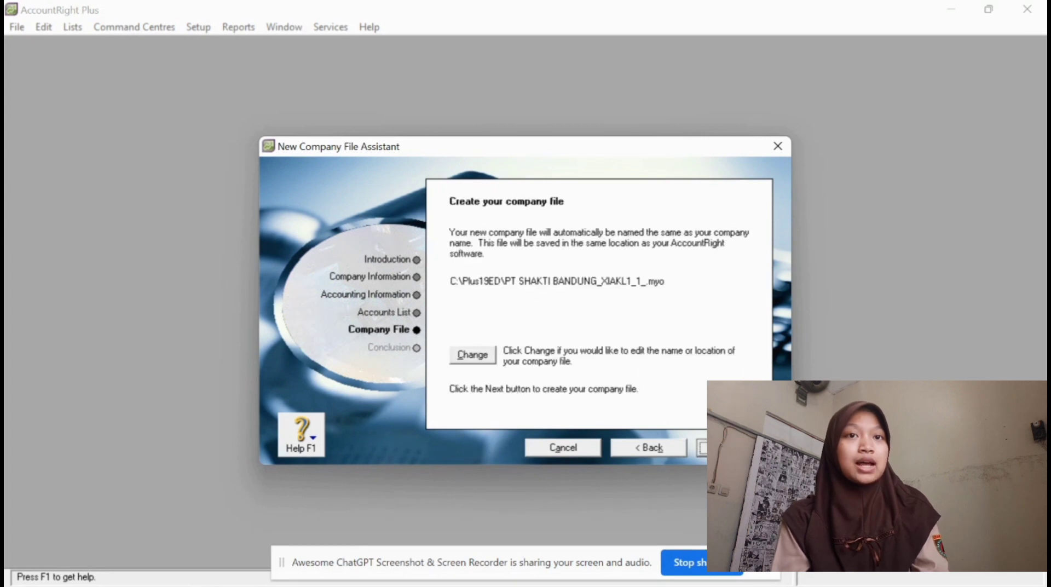
Create the company file in D:\PT SHAKTI BANDUNG MYOB and go to the Command Centre.
{"action": "left_click", "coordinate": [479, 356]}
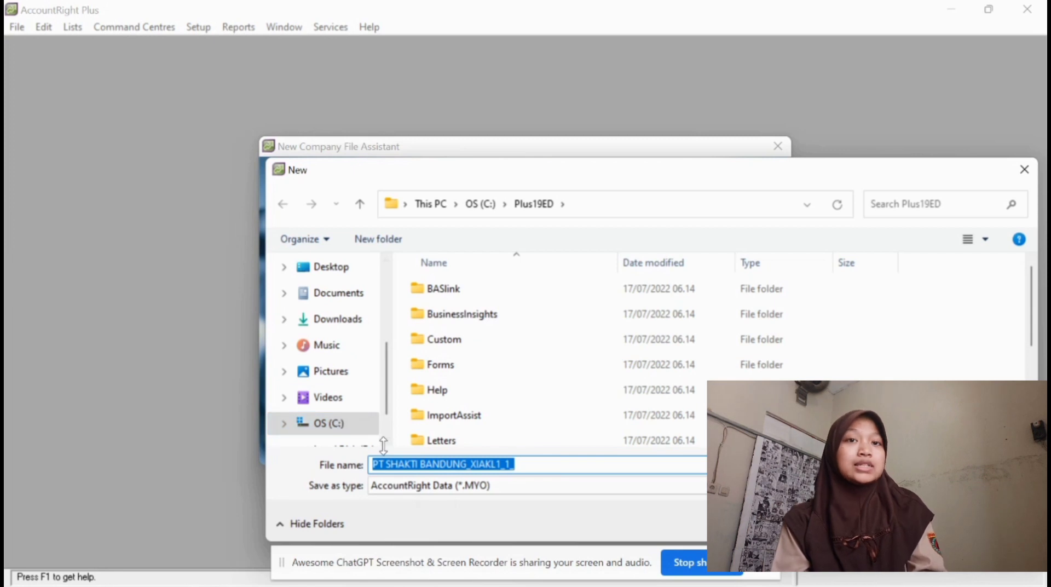
{"action": "scroll", "coordinate": [383, 440], "scroll_direction": "down", "scroll_amount": 1}
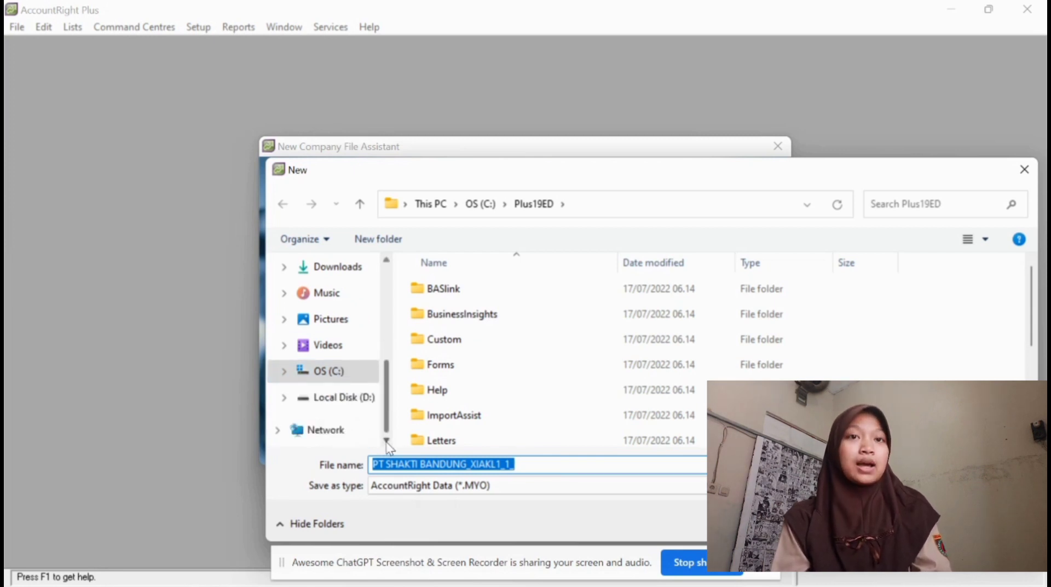
{"action": "left_click", "coordinate": [361, 399]}
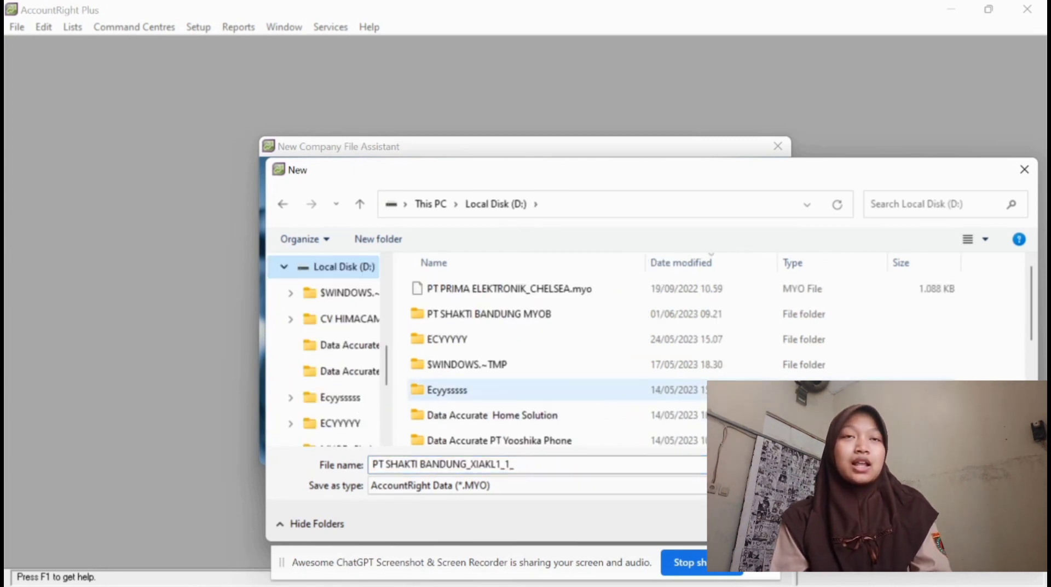
{"action": "double_click", "coordinate": [697, 323]}
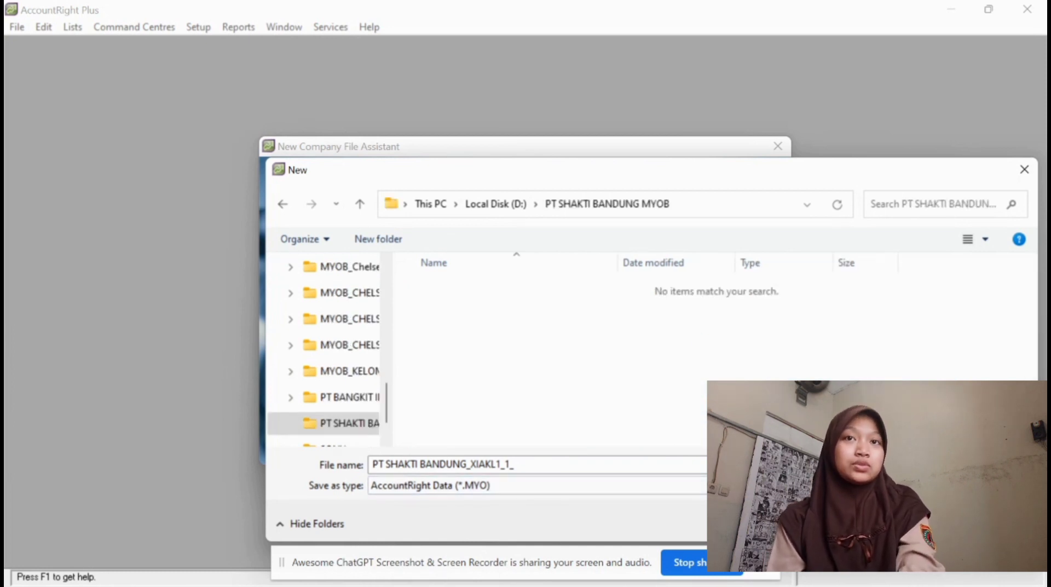
{"action": "key", "text": "Return"}
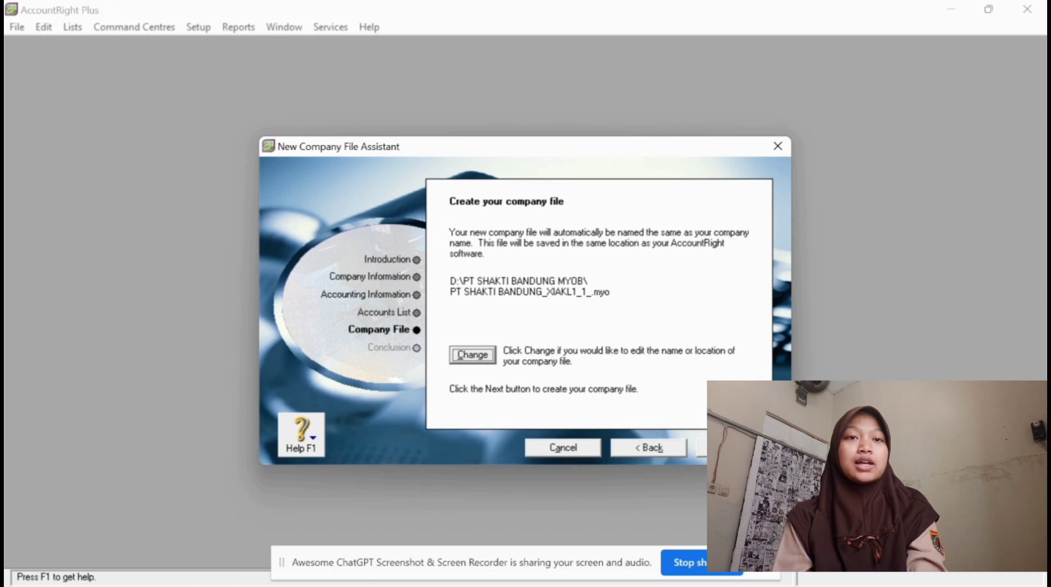
{"action": "left_click", "coordinate": [733, 447]}
{"action": "left_click", "coordinate": [498, 348]}
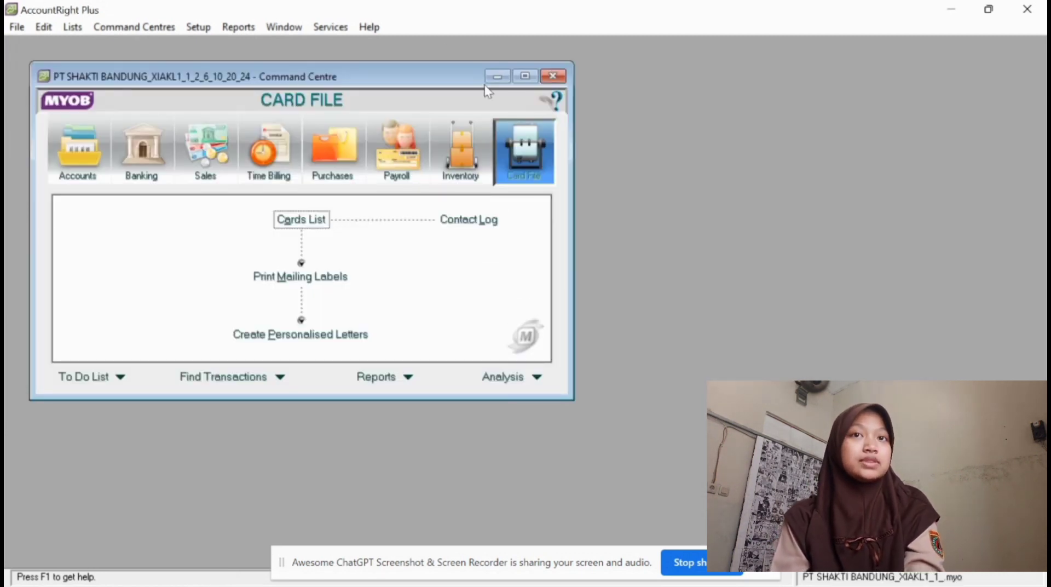
Maximize the Command Centre and open the Accounts List showing asset accounts.
{"action": "left_click", "coordinate": [525, 76]}
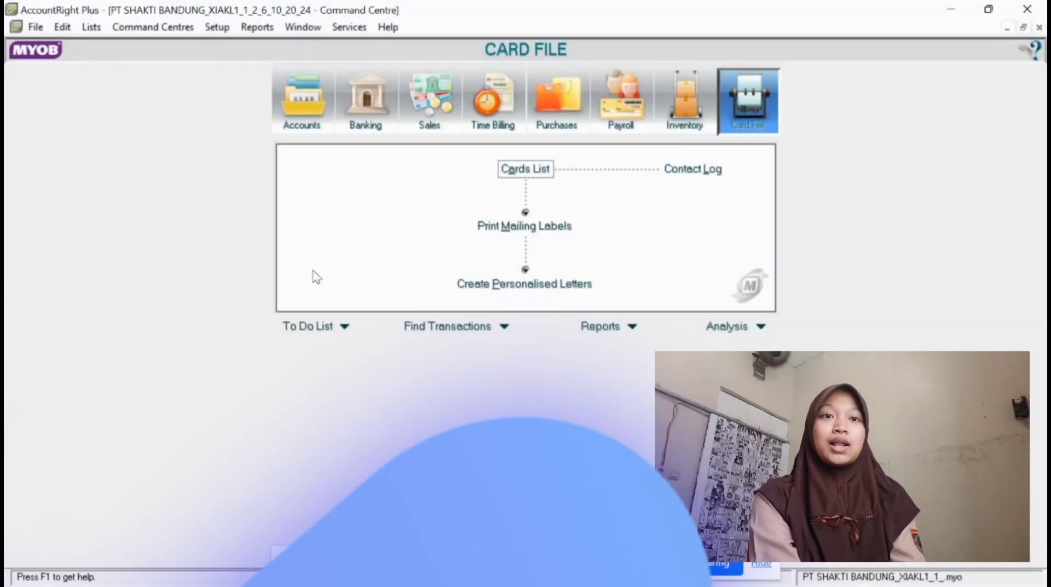
{"action": "left_click", "coordinate": [302, 102]}
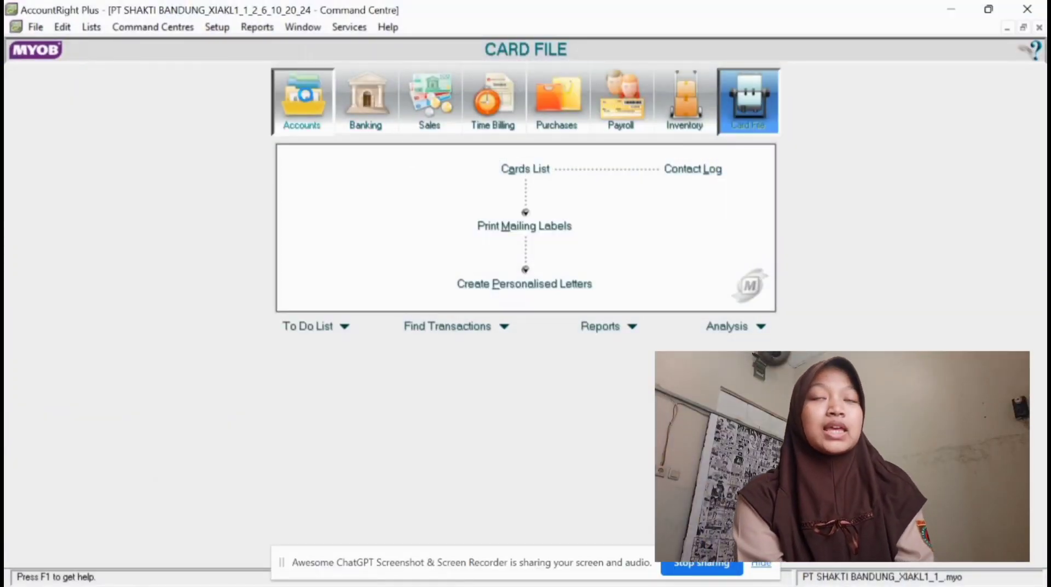
{"action": "left_click", "coordinate": [520, 170]}
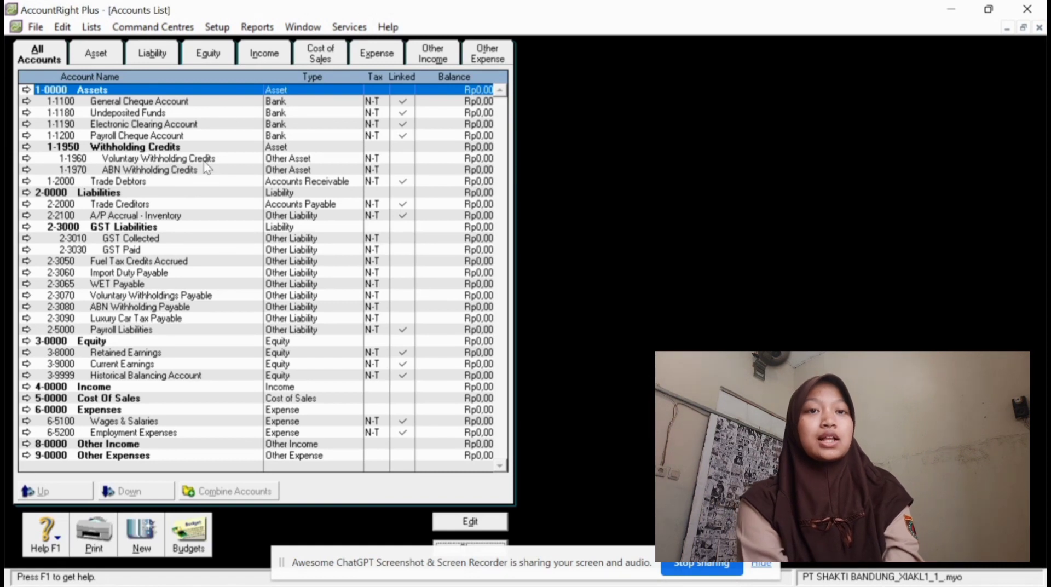
{"action": "left_click", "coordinate": [100, 56]}
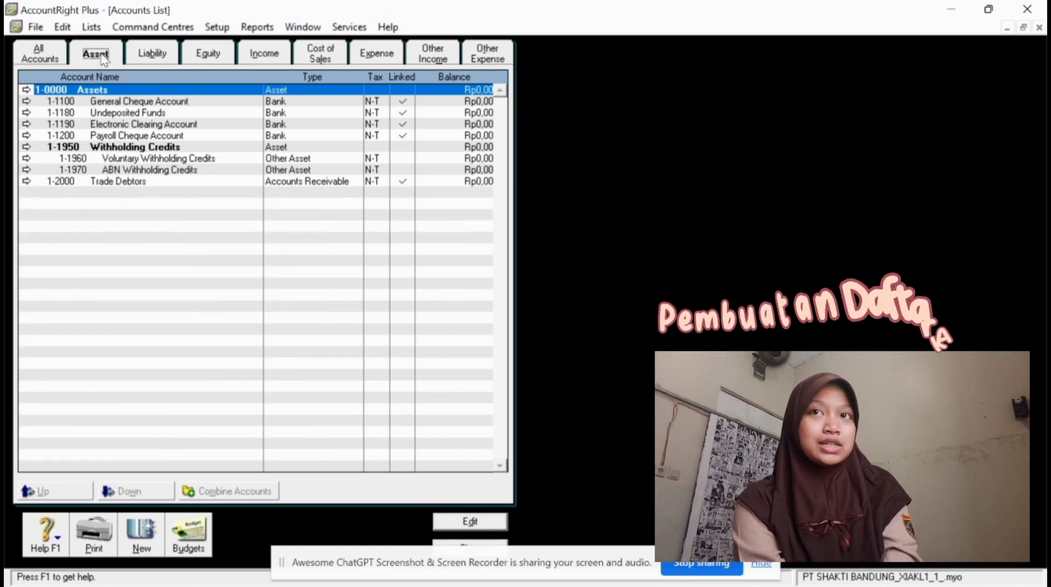
Change General Cheque Account to number 1-1101 named Cash In Bank.
{"action": "double_click", "coordinate": [112, 102]}
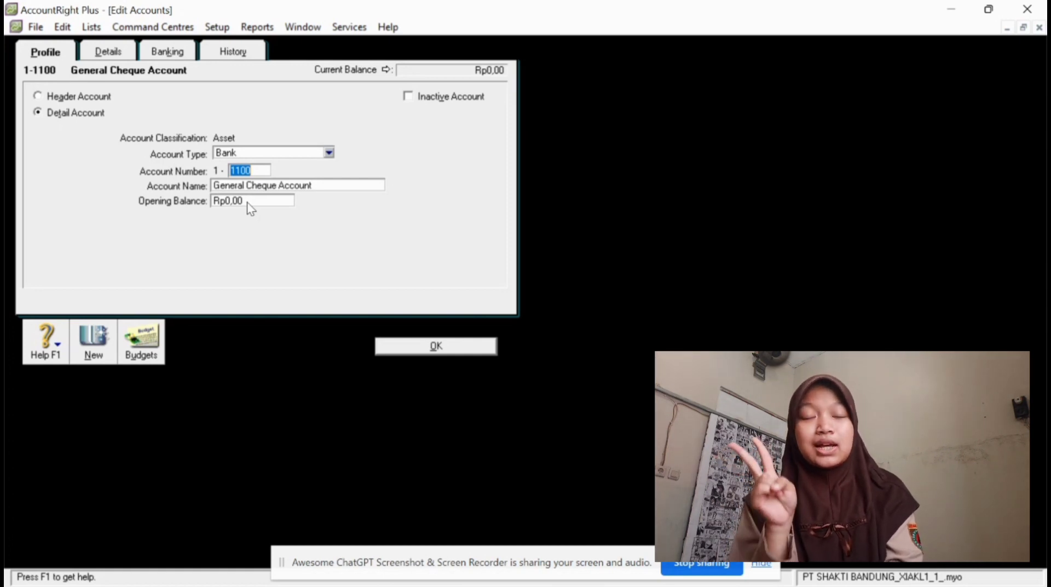
{"action": "type", "text": "1"}
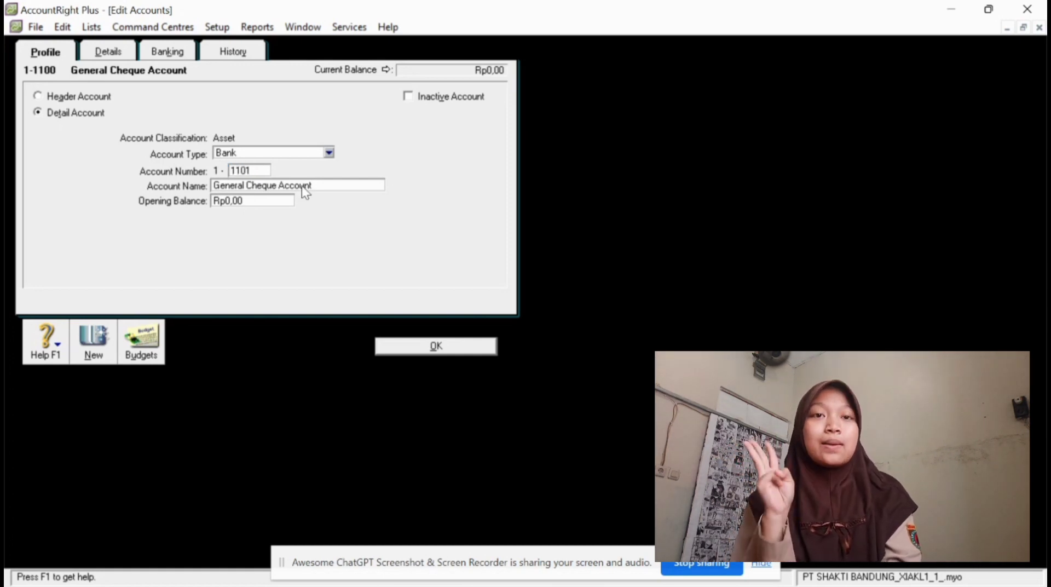
{"action": "left_click", "coordinate": [316, 186]}
{"action": "type", "text": "C"}
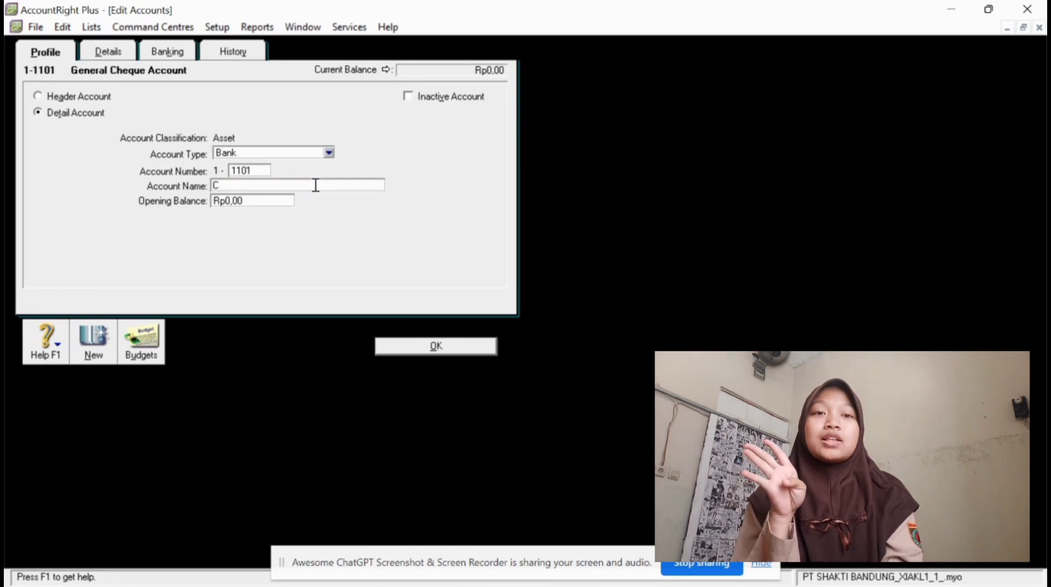
{"action": "type", "text": "ash In Bank"}
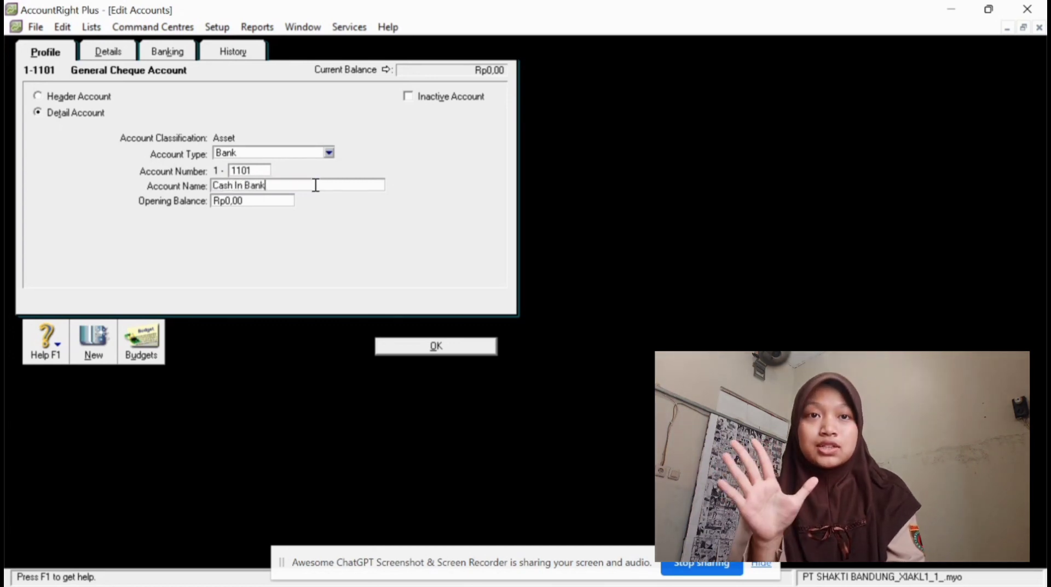
{"action": "left_click", "coordinate": [403, 344]}
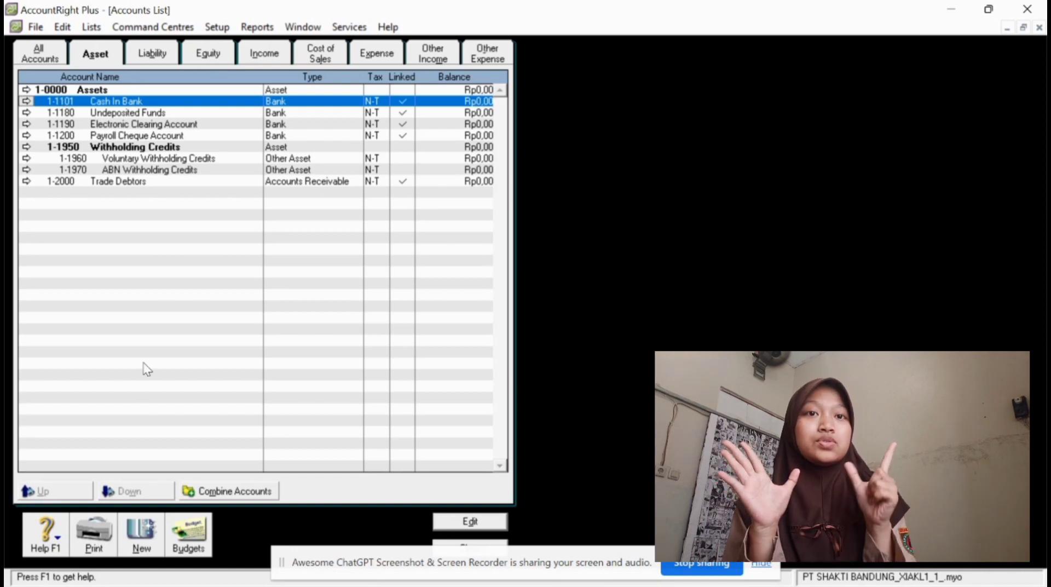
{"action": "left_click", "coordinate": [133, 539]}
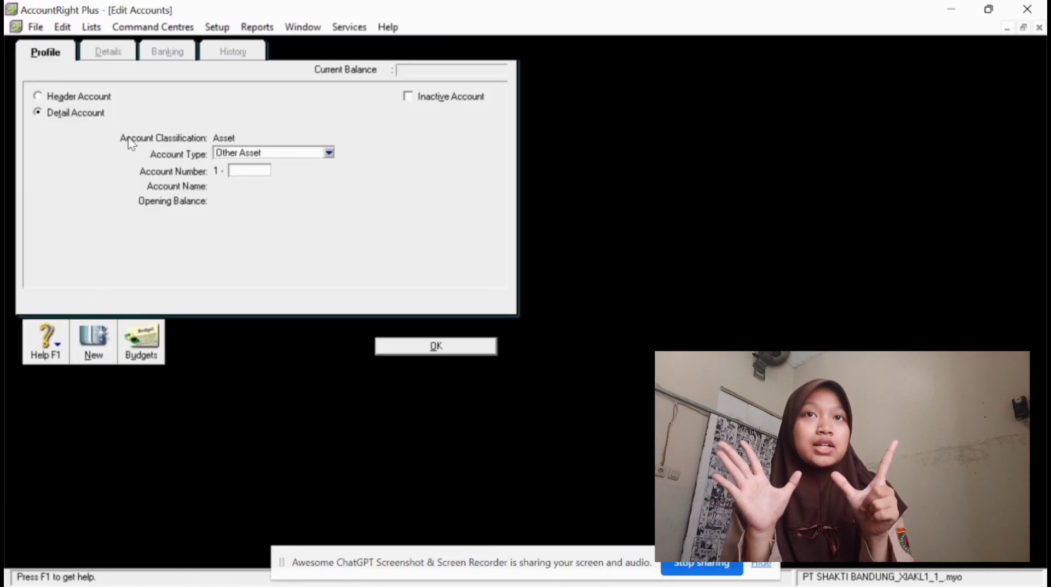
Create header account 1-1000 Current Assets.
{"action": "left_click", "coordinate": [77, 96]}
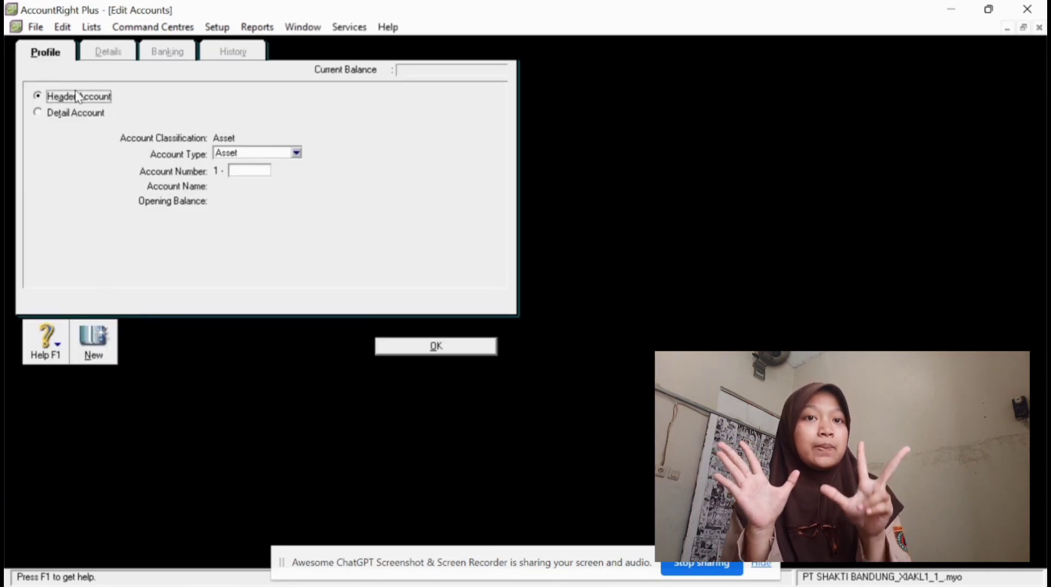
{"action": "left_click", "coordinate": [261, 168]}
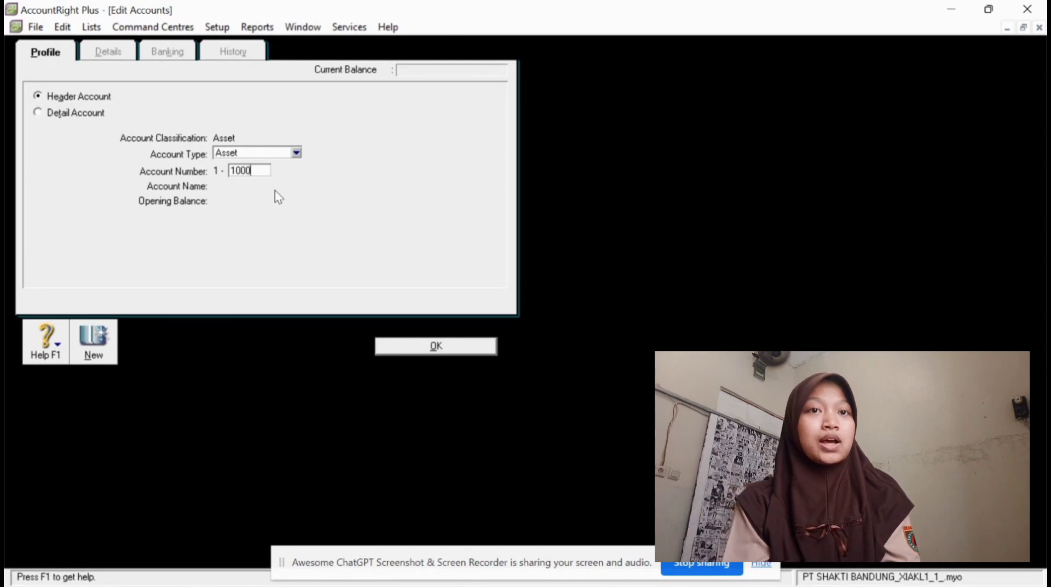
{"action": "key", "text": "Tab"}
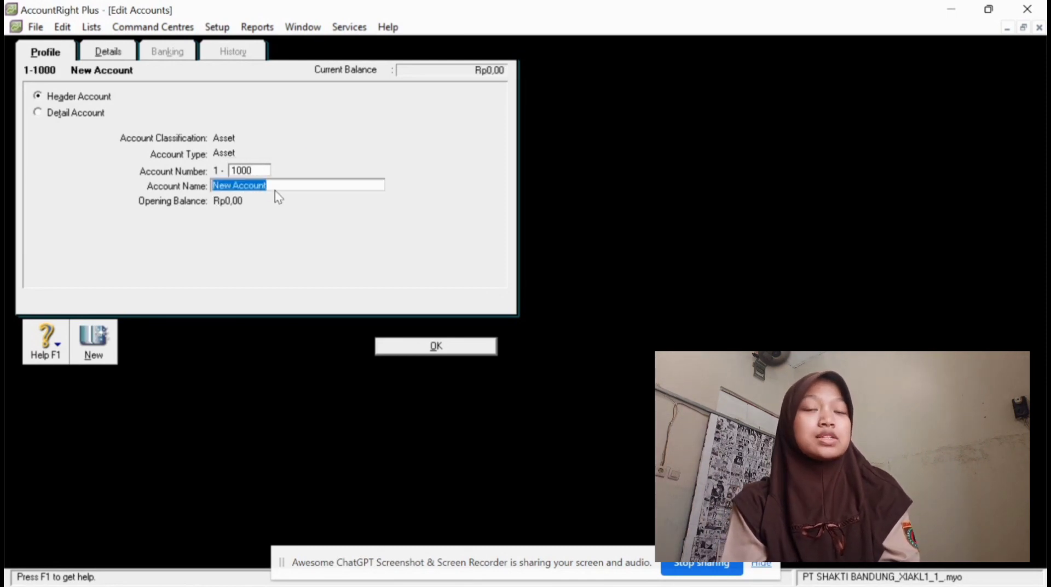
{"action": "type", "text": "Current Assets"}
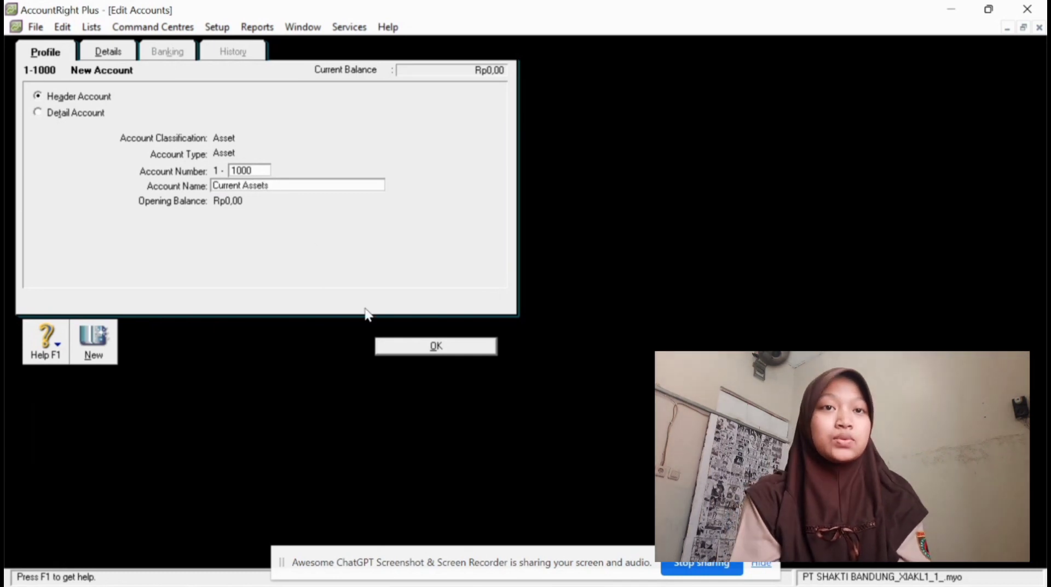
{"action": "left_click", "coordinate": [406, 344]}
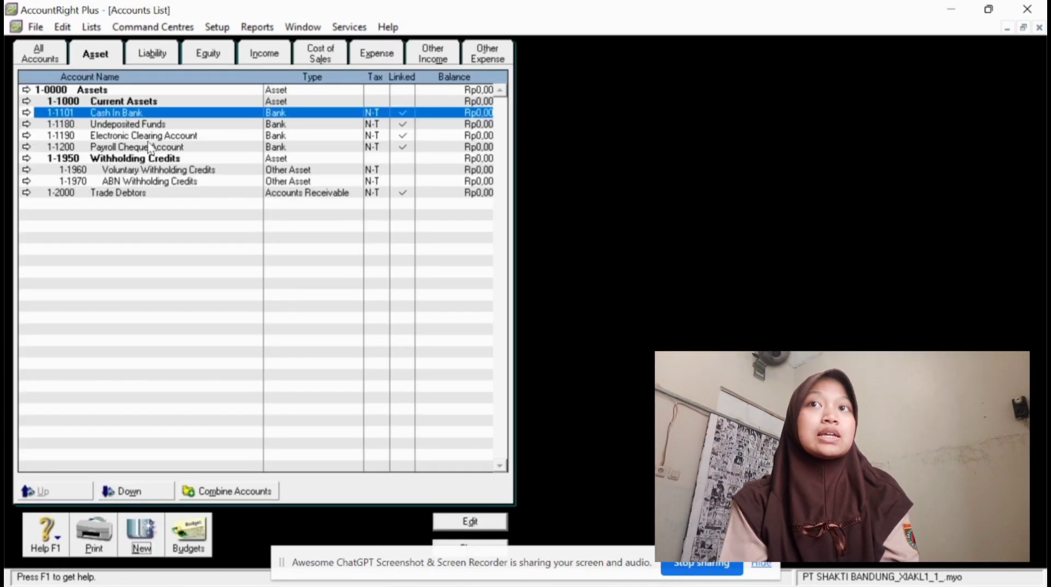
Indent Cash In Bank under Current Assets and add Bank account 1-1102 Petty Cash.
{"action": "left_click", "coordinate": [129, 491]}
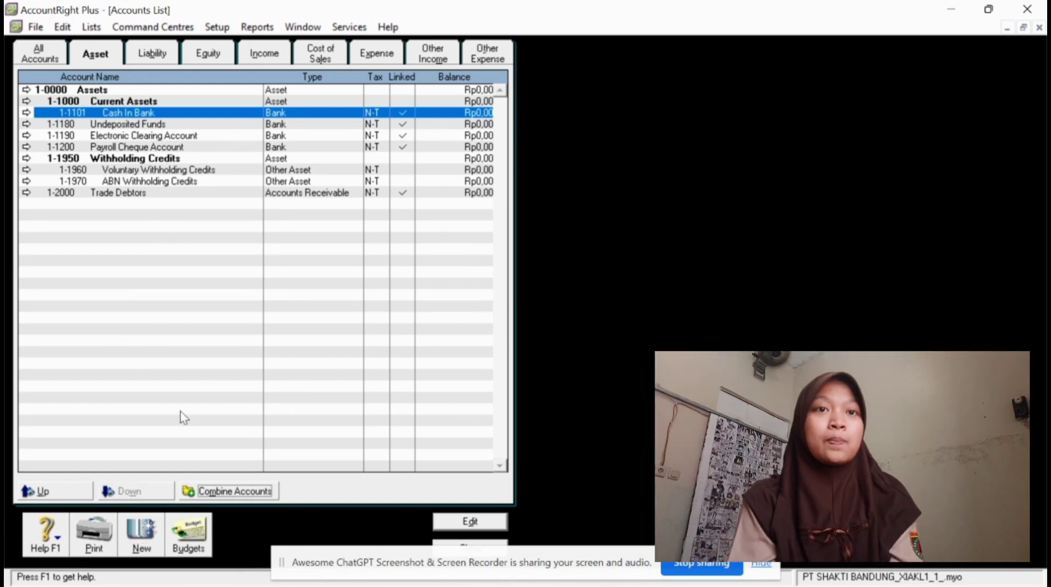
{"action": "left_click", "coordinate": [149, 532]}
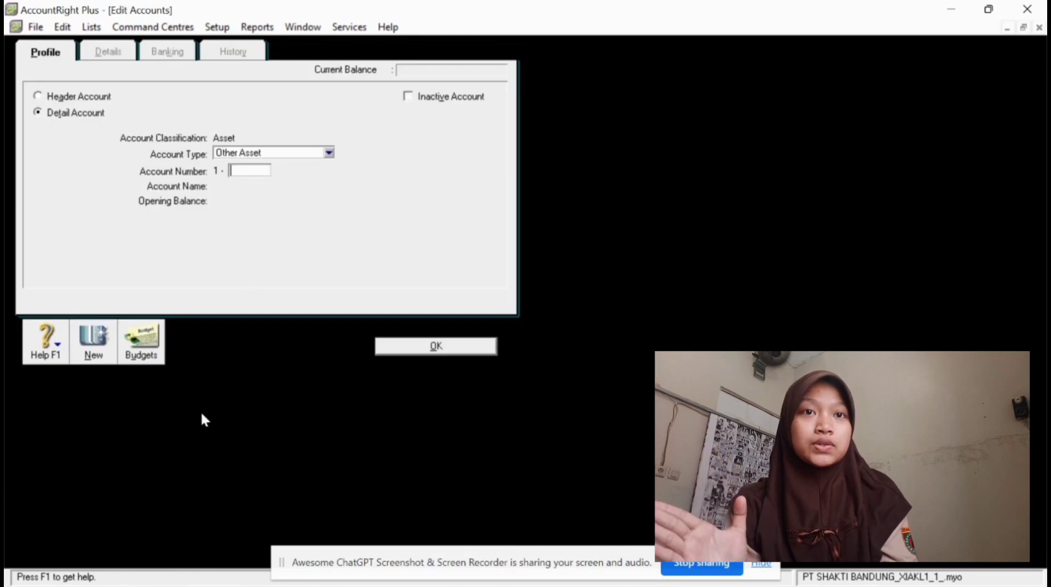
{"action": "left_click", "coordinate": [328, 154]}
{"action": "left_click", "coordinate": [298, 167]}
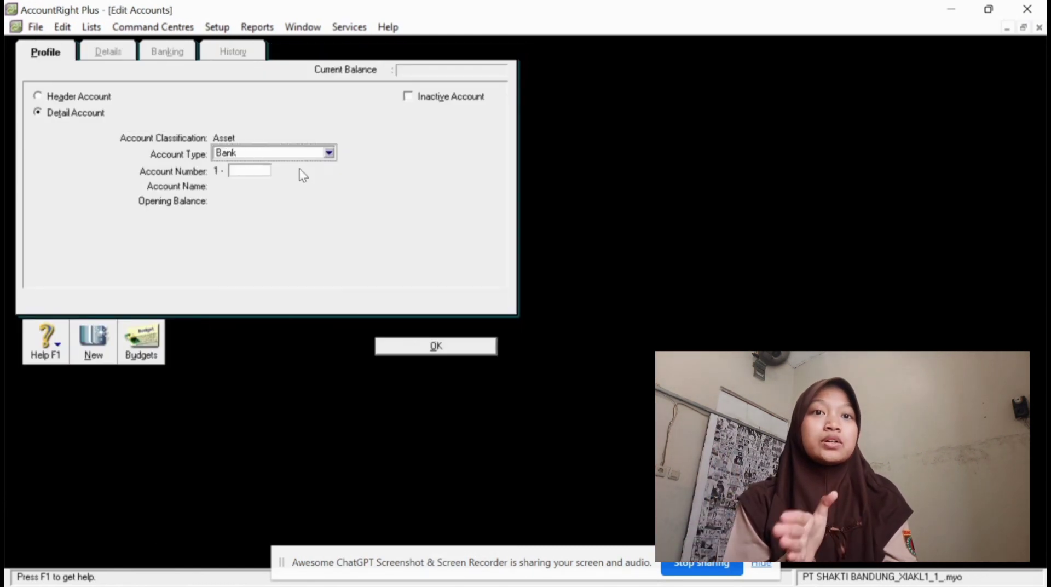
{"action": "left_click", "coordinate": [252, 170]}
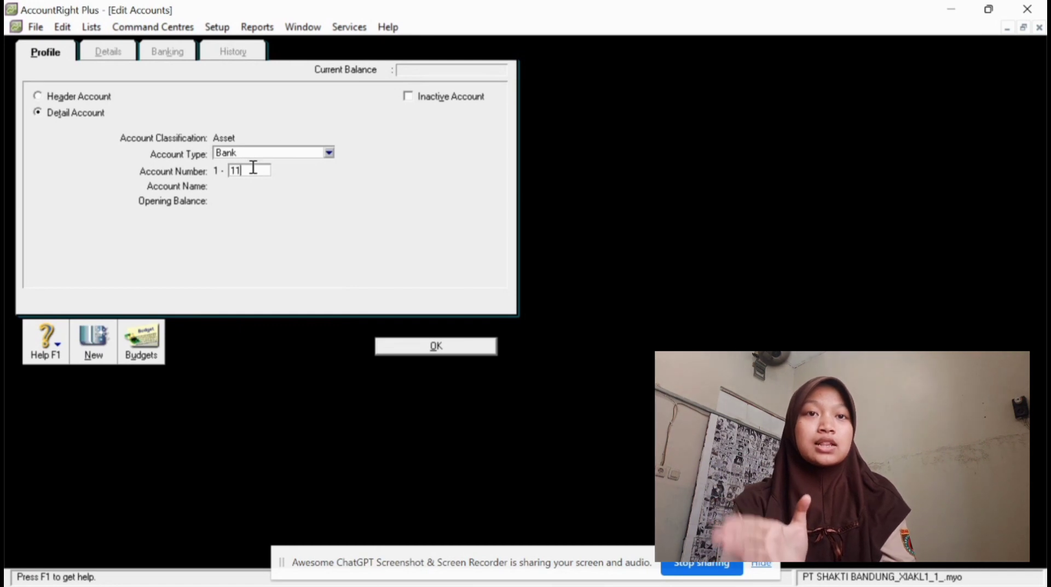
{"action": "key", "text": "Tab"}
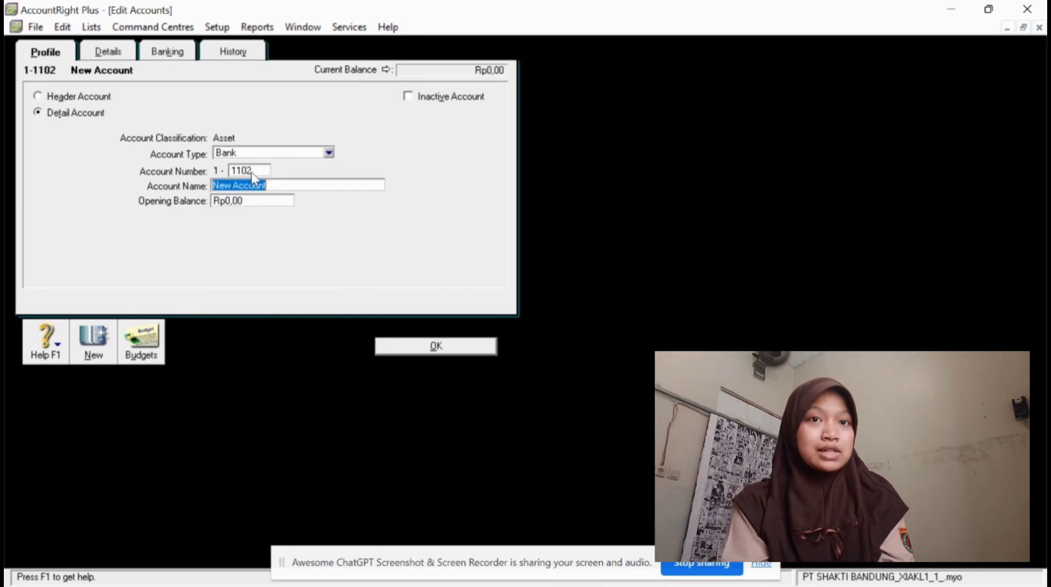
{"action": "type", "text": "Petty Cash"}
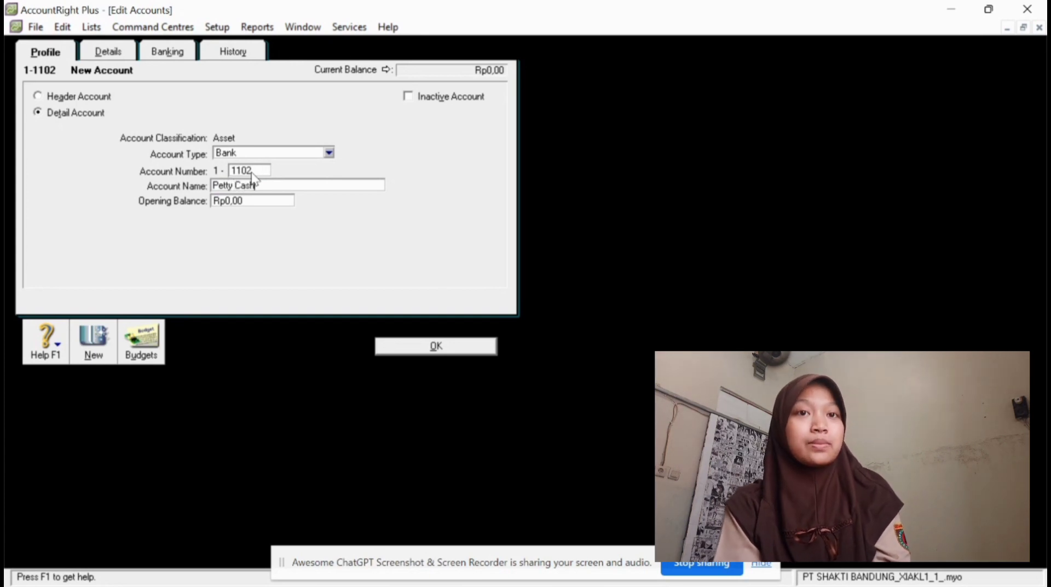
{"action": "left_click", "coordinate": [424, 345]}
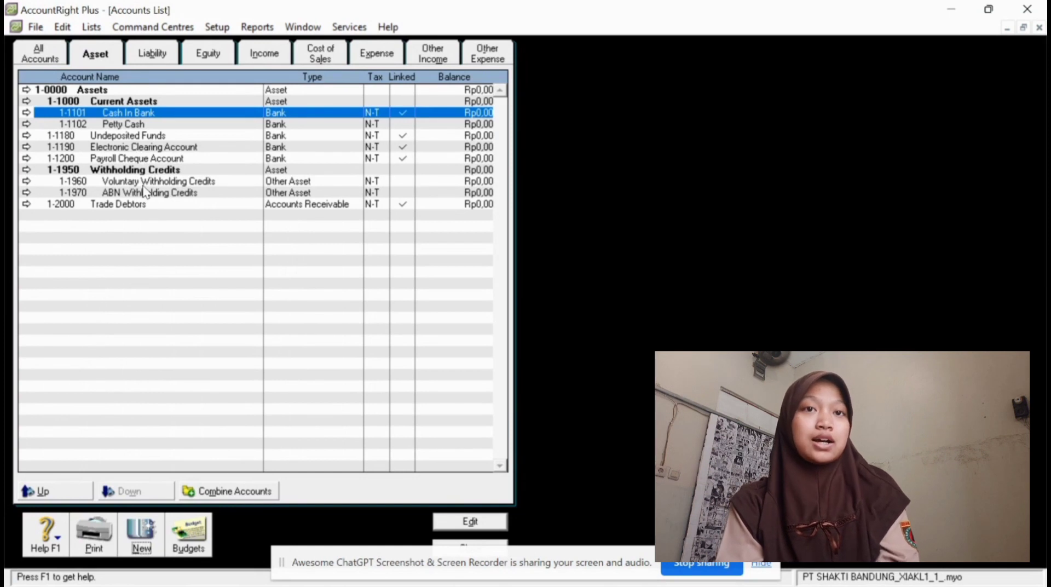
Change Trade Debtors to 1-1201 Account Receivable, then view the liability accounts.
{"action": "double_click", "coordinate": [146, 204]}
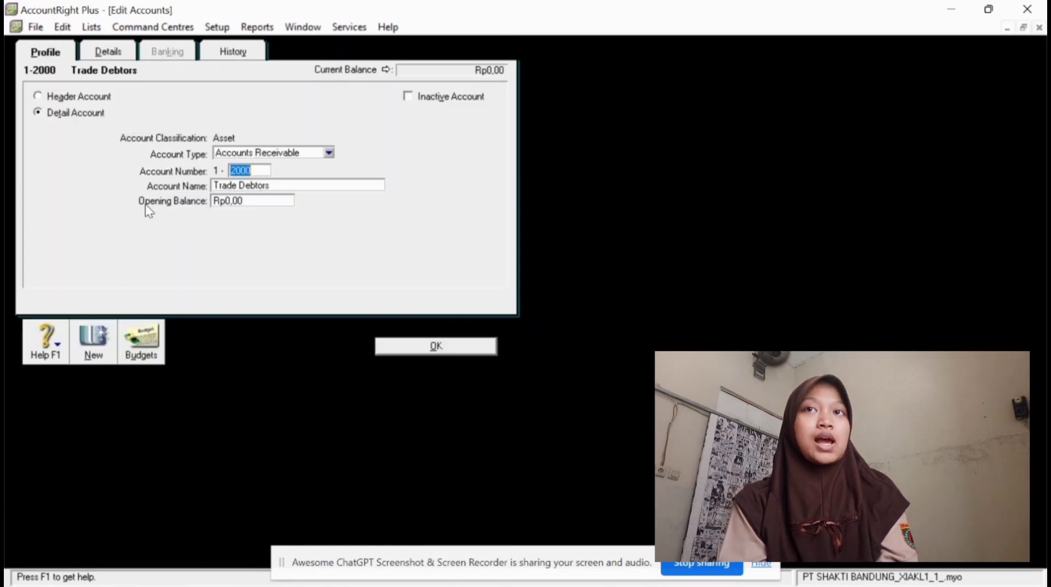
{"action": "type", "text": "1201"}
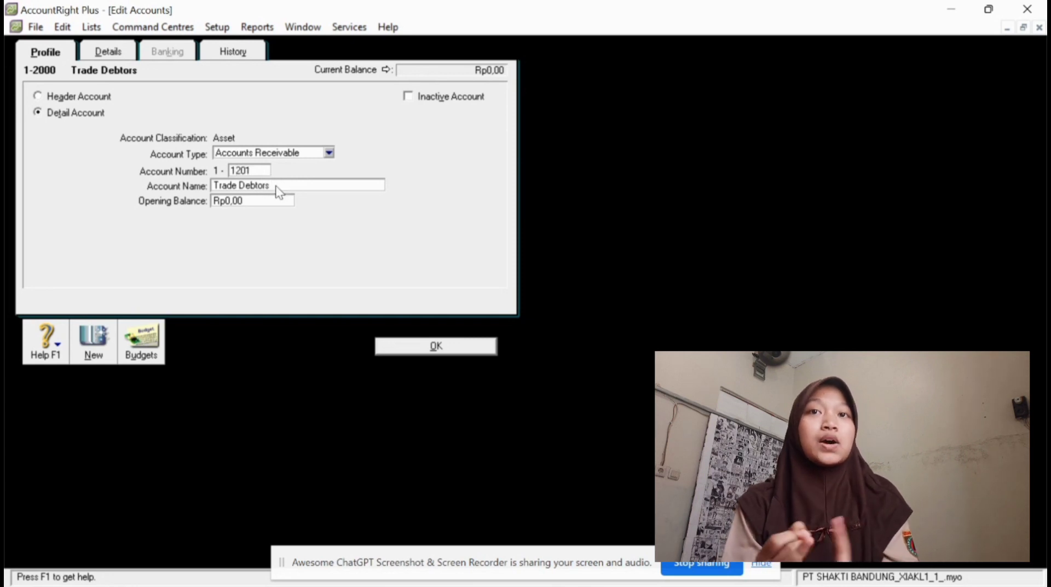
{"action": "key", "text": "Tab"}
{"action": "type", "text": "Account"}
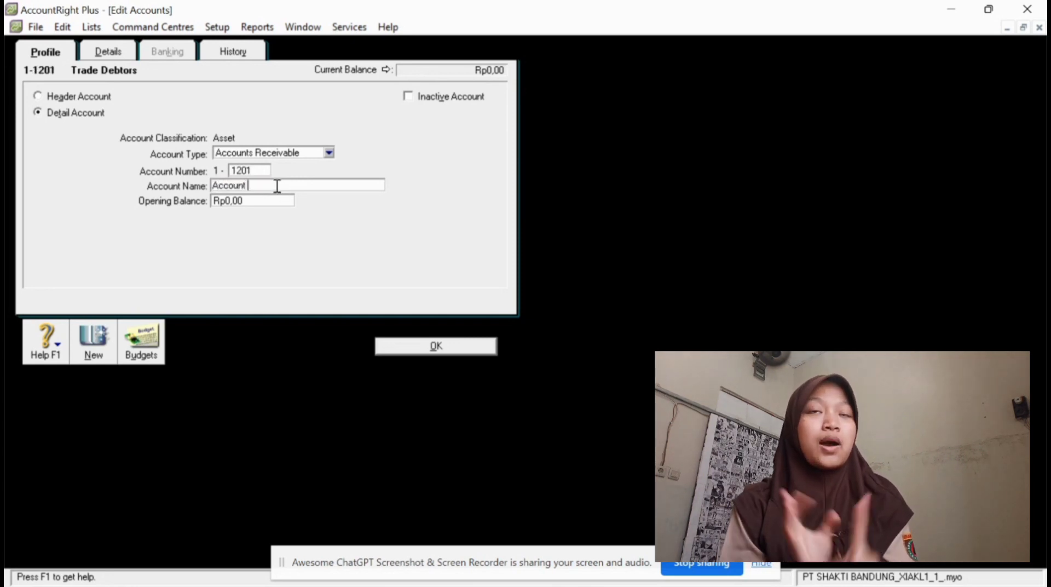
{"action": "type", "text": " Receivable"}
{"action": "key", "text": "Return"}
{"action": "left_click", "coordinate": [84, 52]}
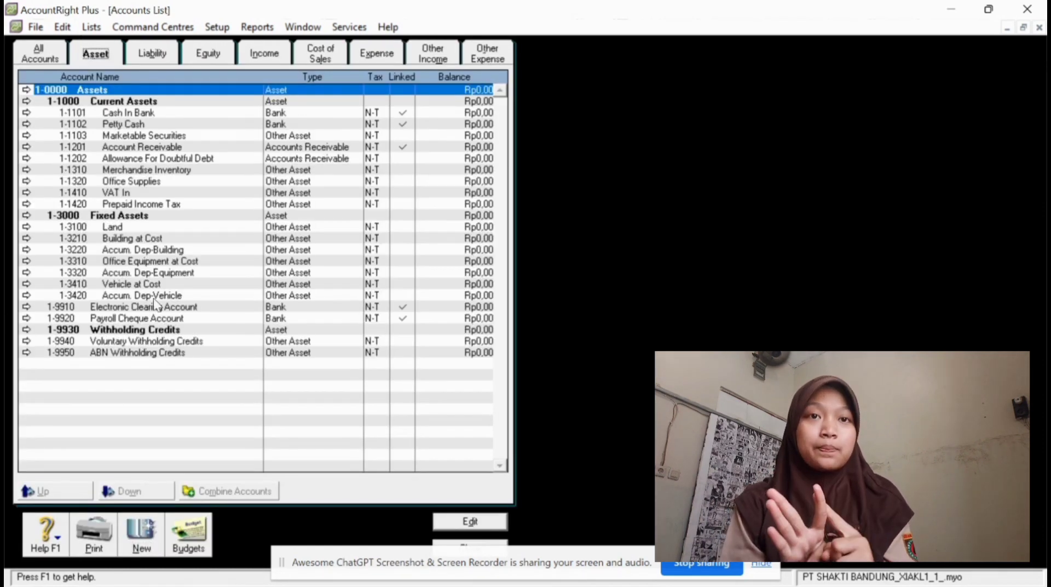
{"action": "left_click", "coordinate": [145, 56]}
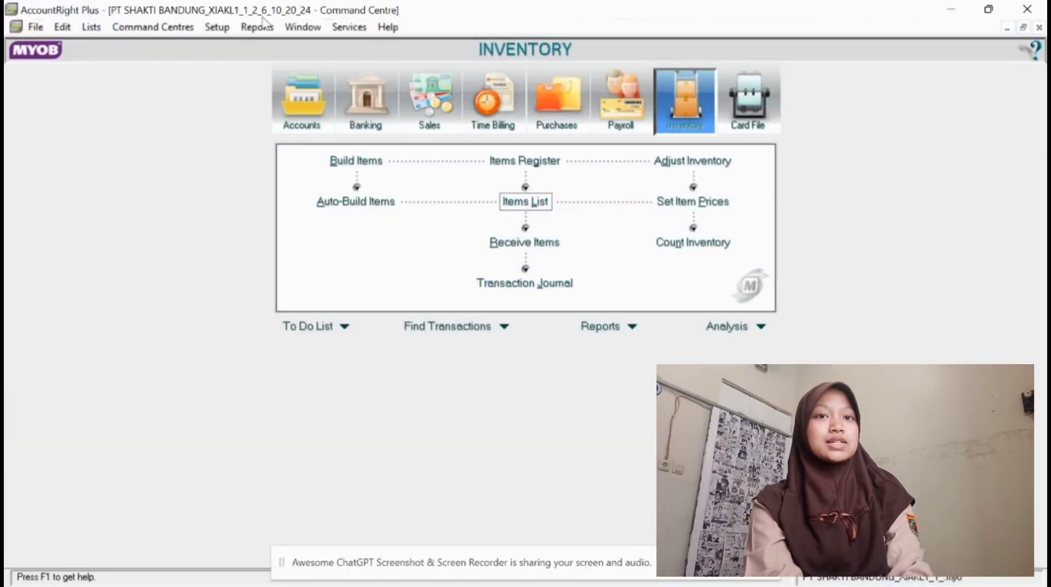
Open Account Opening Balances and enter Rp123.142.000 for Cash In Bank.
{"action": "left_click", "coordinate": [222, 27]}
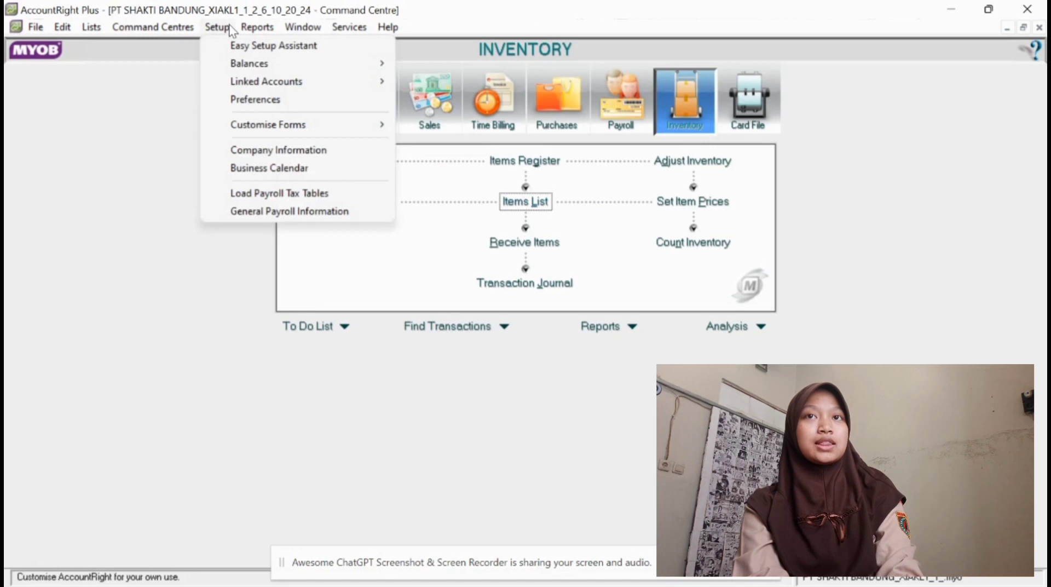
{"action": "left_click", "coordinate": [226, 32]}
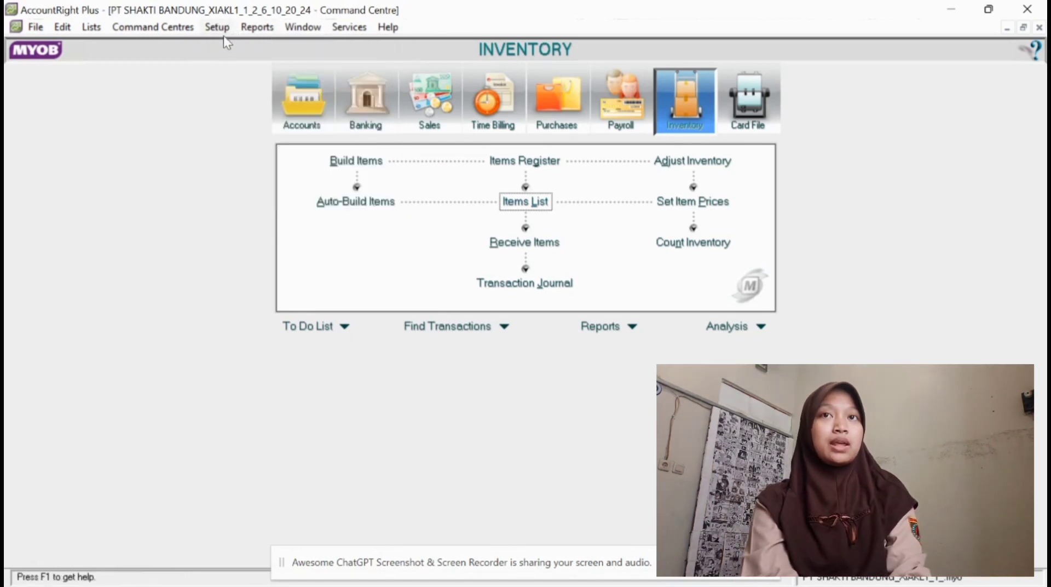
{"action": "left_click", "coordinate": [218, 30]}
{"action": "mouse_move", "coordinate": [221, 64]}
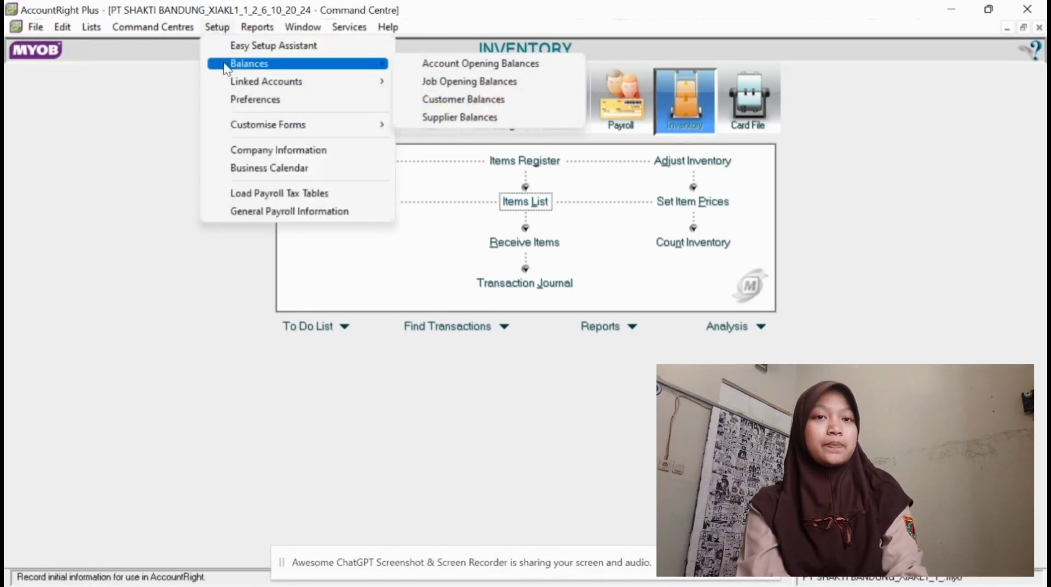
{"action": "left_click", "coordinate": [437, 64]}
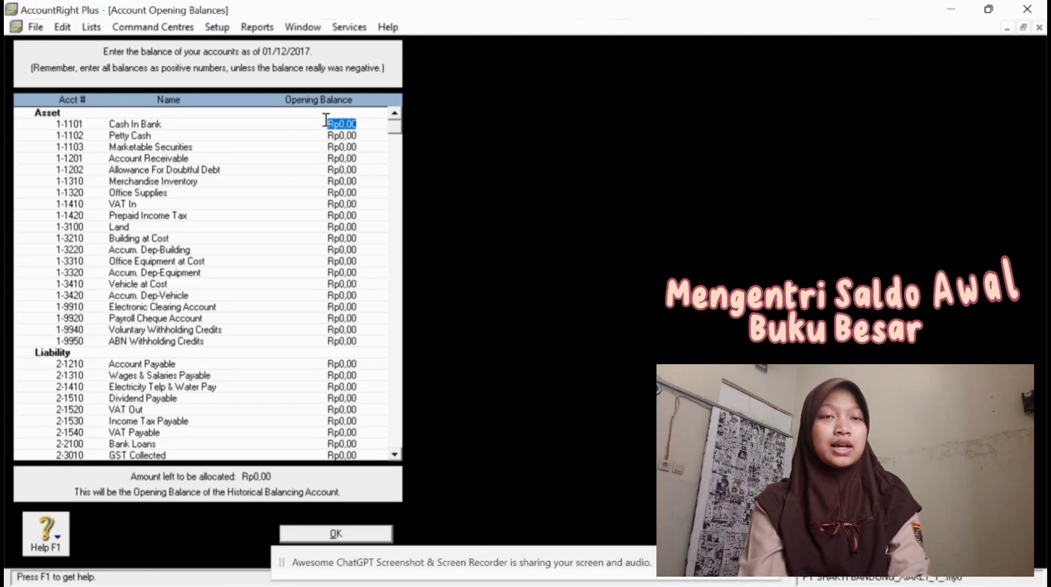
{"action": "type", "text": "123142000"}
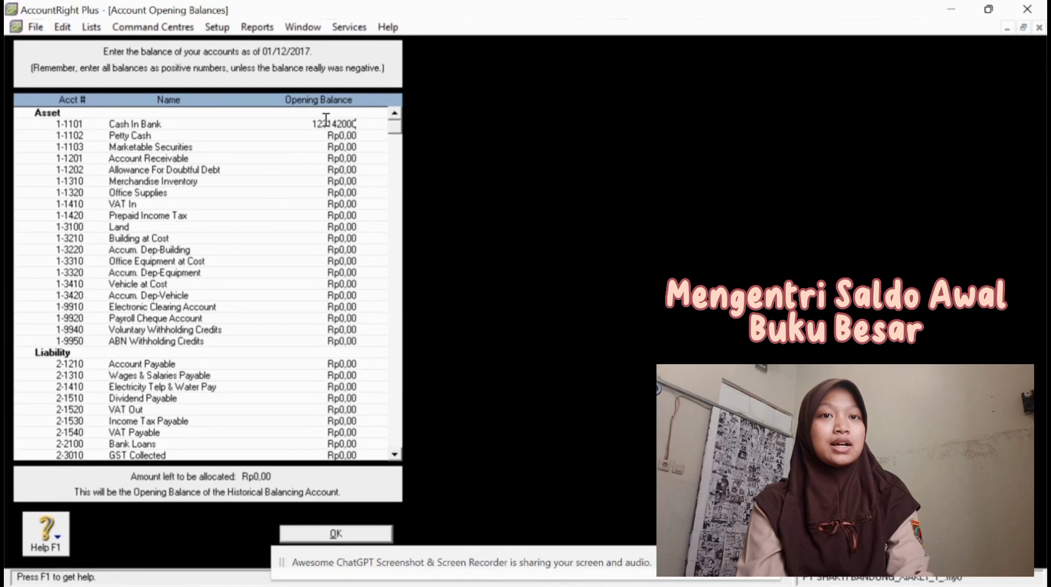
{"action": "key", "text": "Tab"}
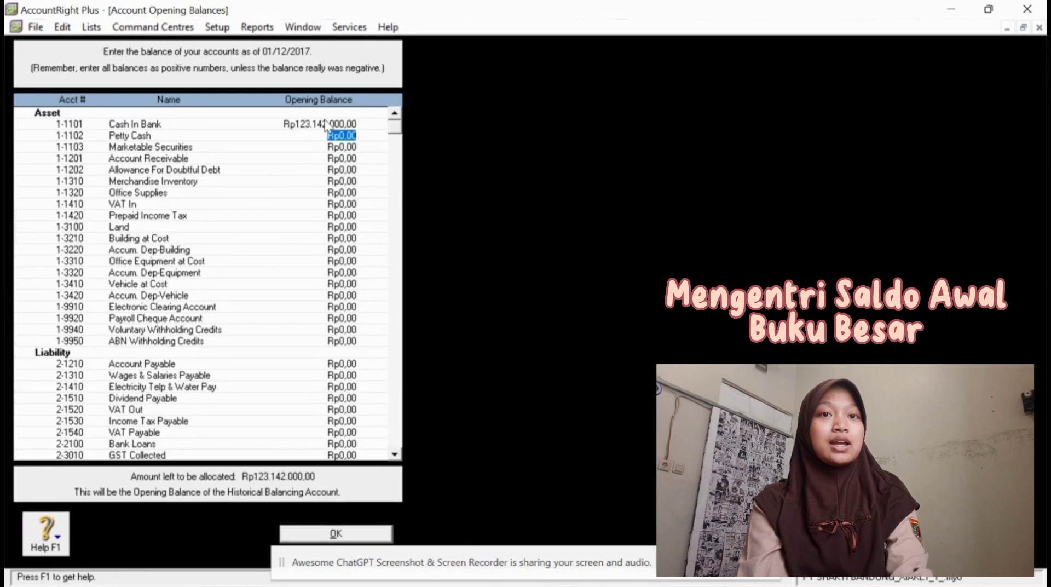
Enter opening balances: Petty Cash 10.000.000, Marketable Securities 100.000.000, Account Receivable 391.270.000.
{"action": "type", "text": "10"}
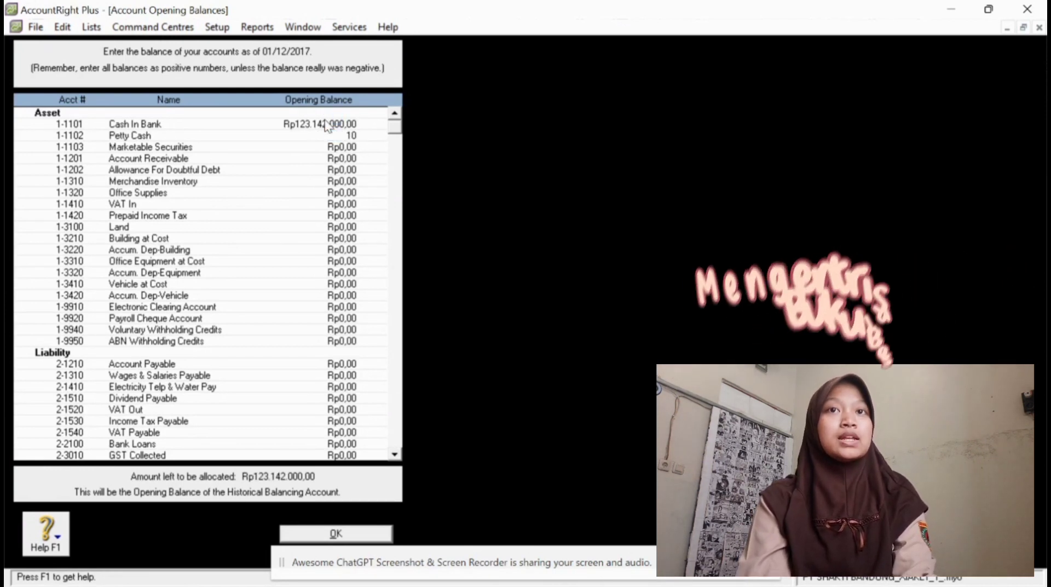
{"action": "type", "text": ".000.000000"}
{"action": "key", "text": "Tab"}
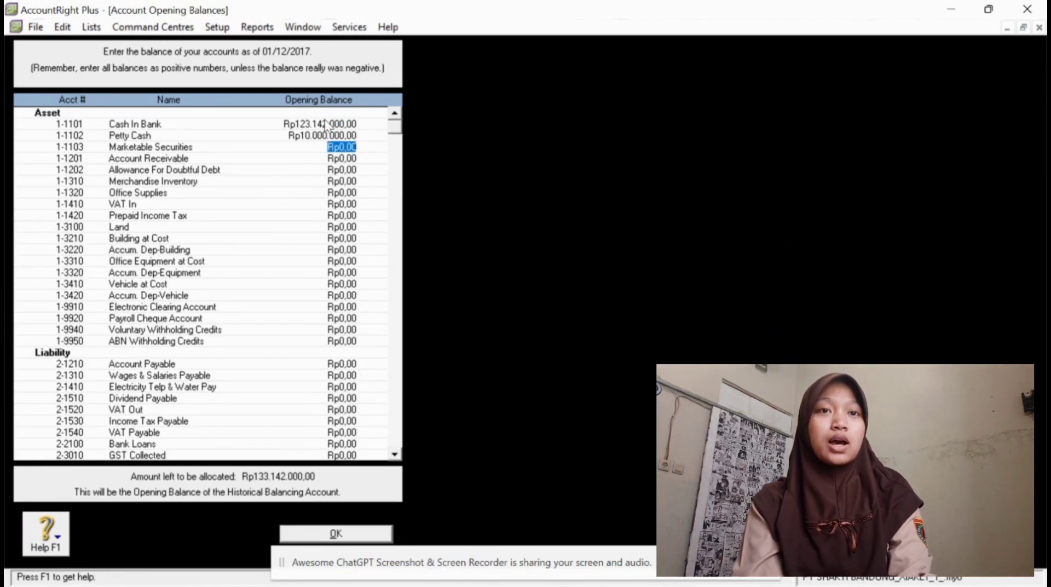
{"action": "type", "text": "100"}
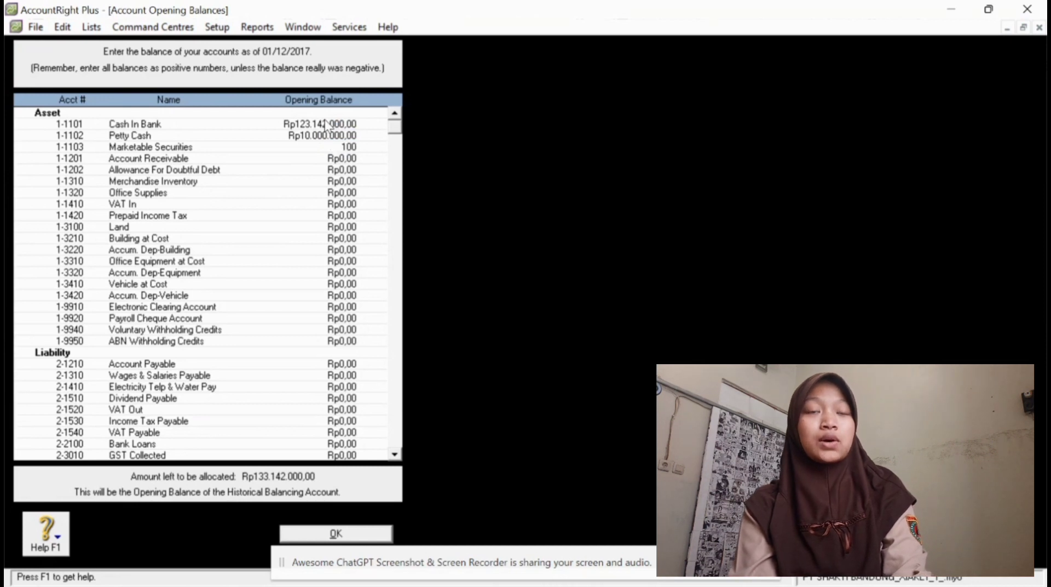
{"action": "type", "text": ".000.0000000"}
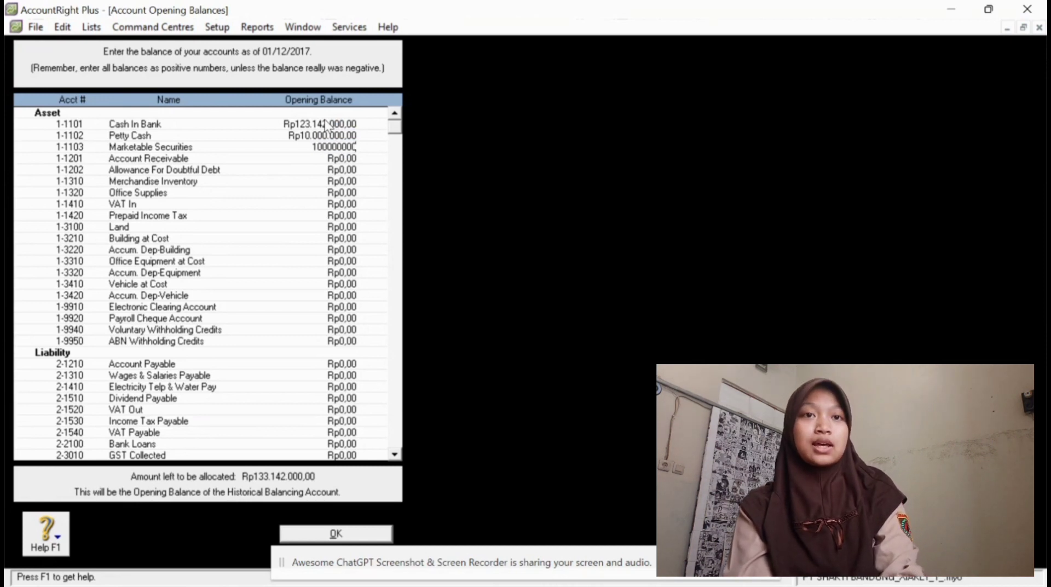
{"action": "key", "text": "Tab"}
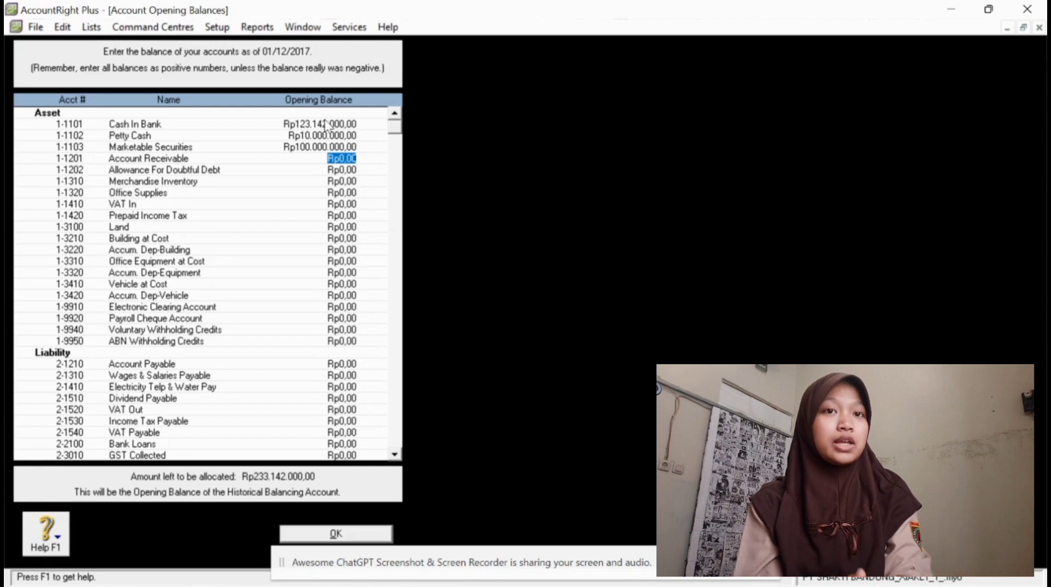
{"action": "type", "text": "3"}
{"action": "type", "text": "91.270.0"}
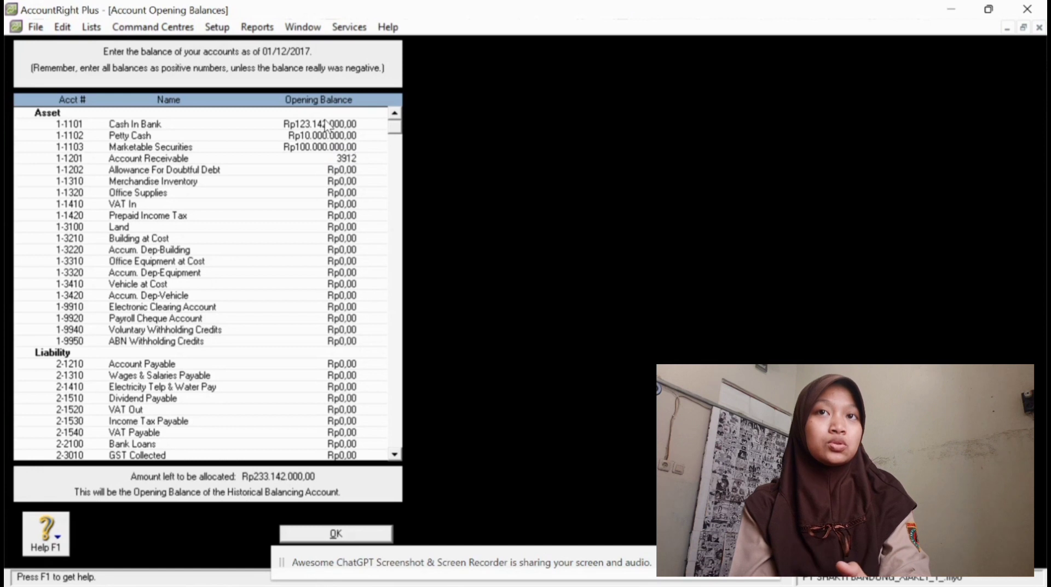
{"action": "type", "text": "0000"}
{"action": "key", "text": "Tab"}
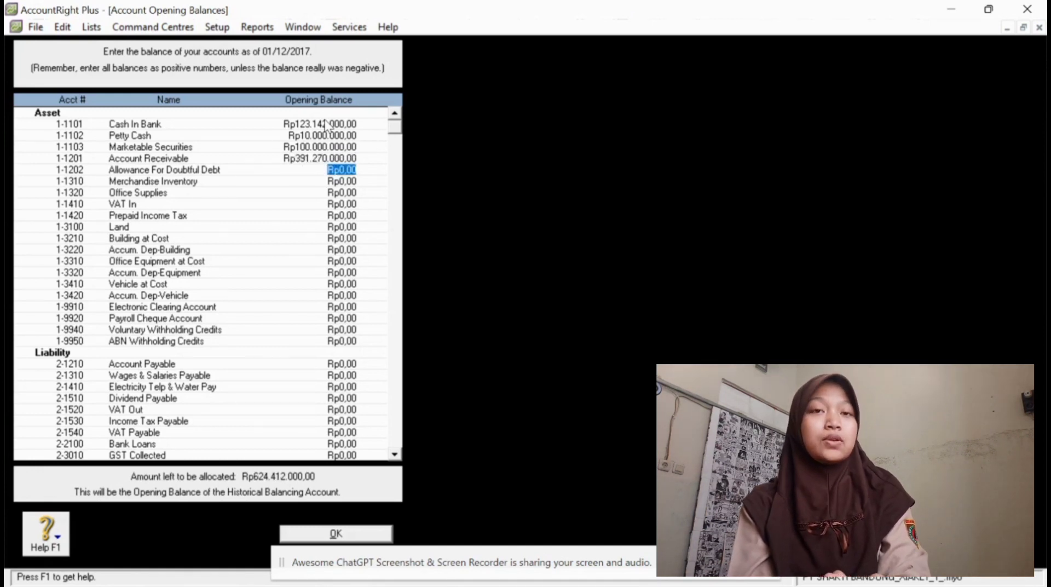
Enter opening balances: doubtful-debt allowance -19.563.500, inventory 186.000.000, office supplies 5.700.000, VAT In 11.500.000, then 1.700.000.
{"action": "type", "text": "-"}
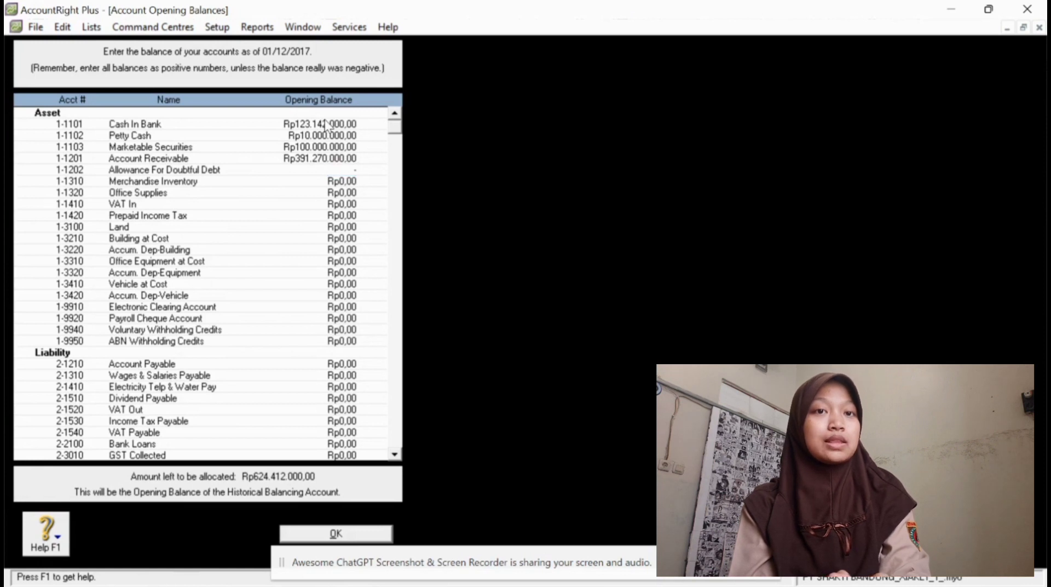
{"action": "type", "text": "9"}
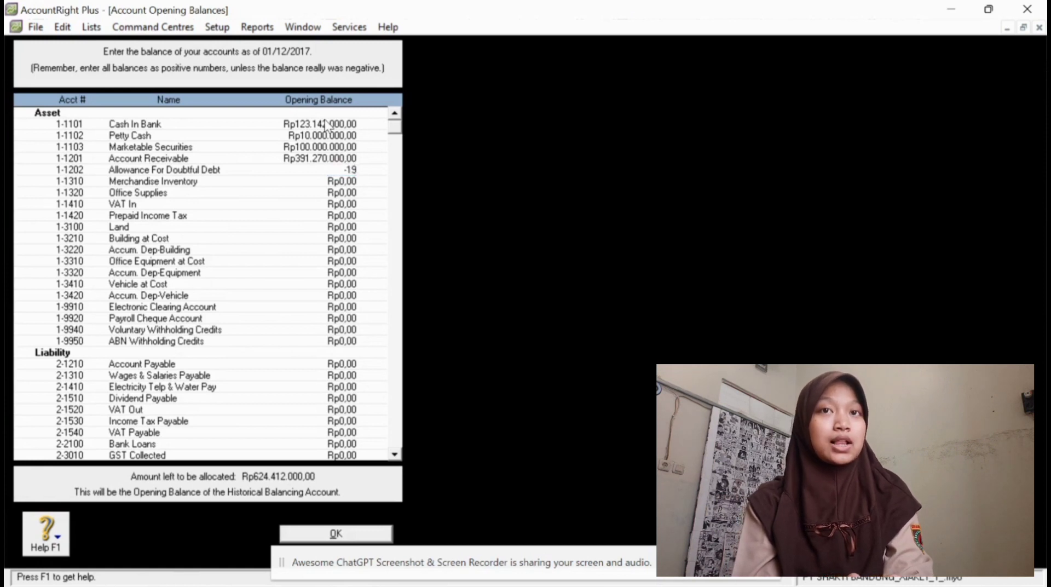
{"action": "type", "text": "9563500"}
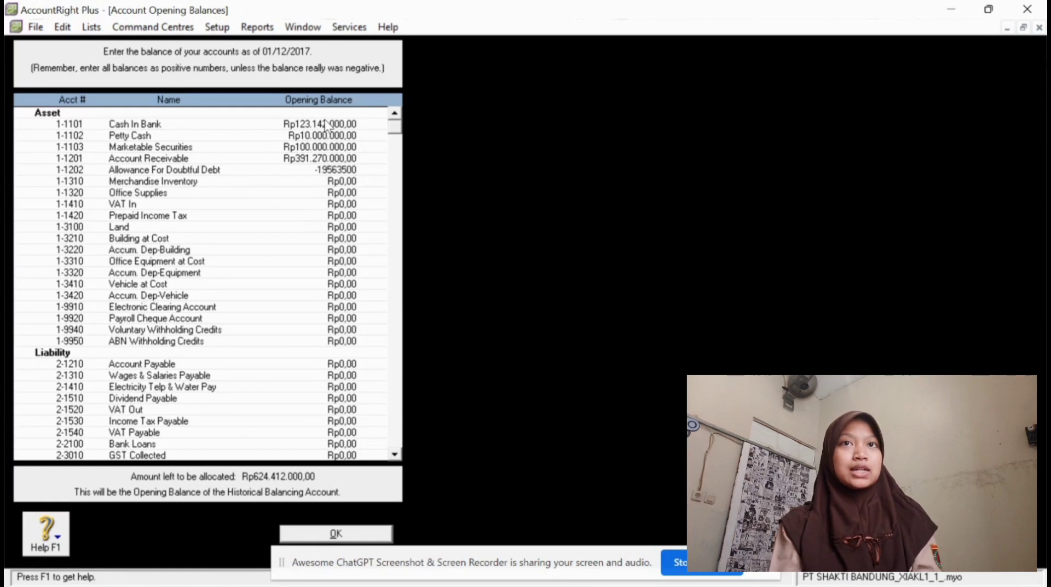
{"action": "key", "text": "Tab"}
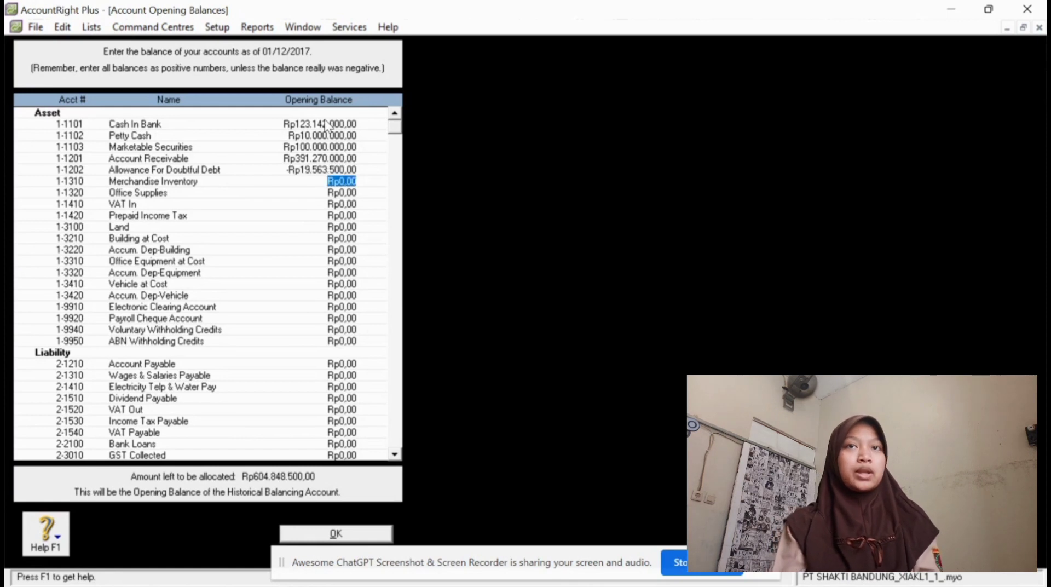
{"action": "type", "text": "18"}
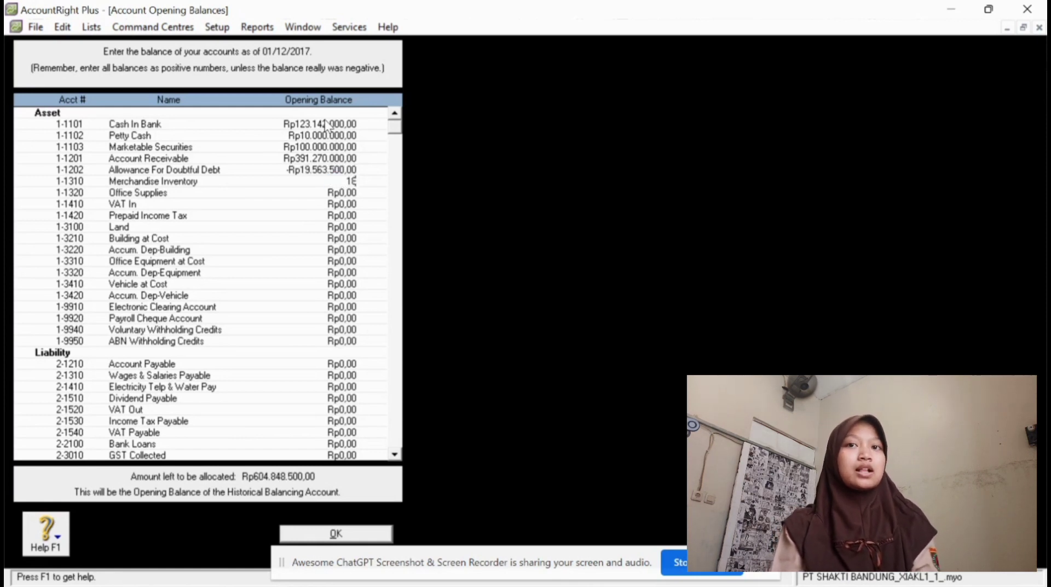
{"action": "type", "text": "6.000.000"}
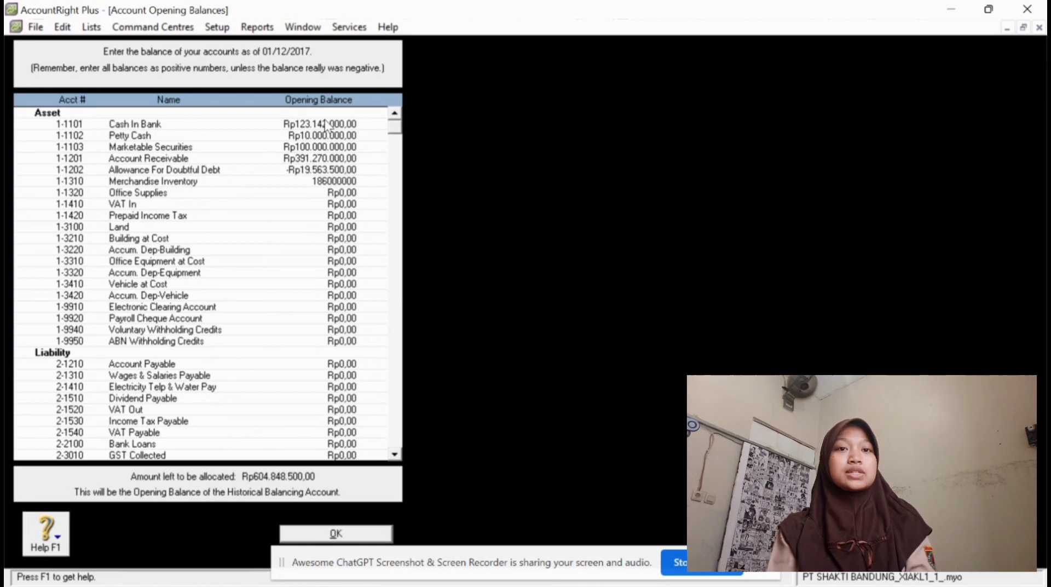
{"action": "key", "text": "Tab"}
{"action": "type", "text": "5"}
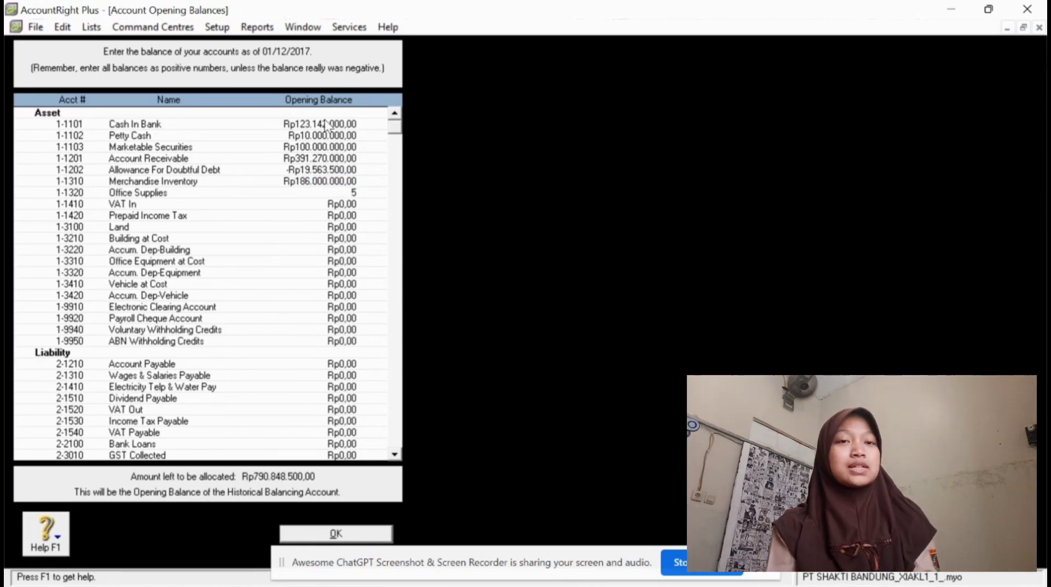
{"action": "type", "text": ".700.00000"}
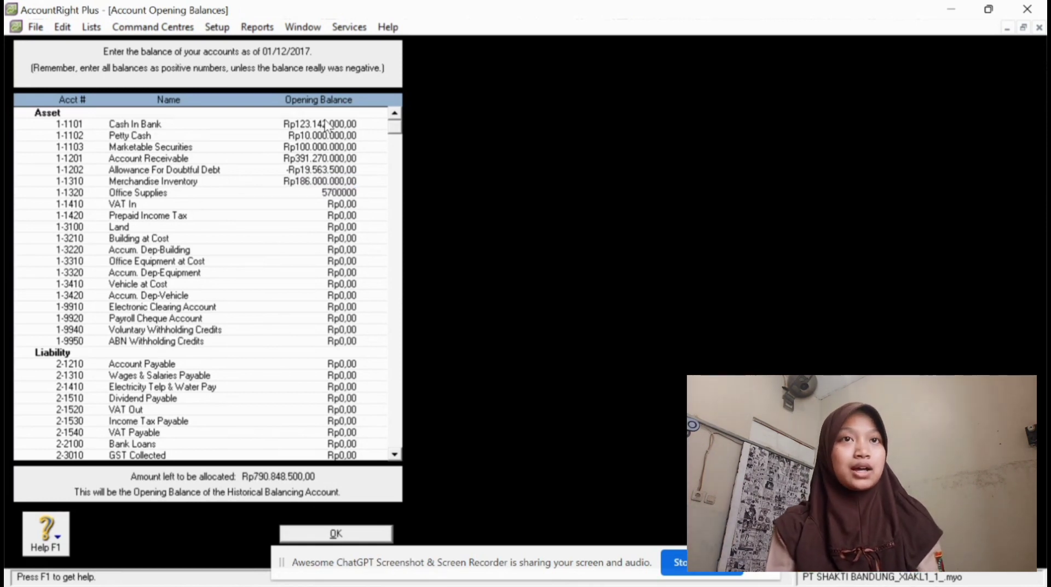
{"action": "key", "text": "Tab"}
{"action": "type", "text": "11"}
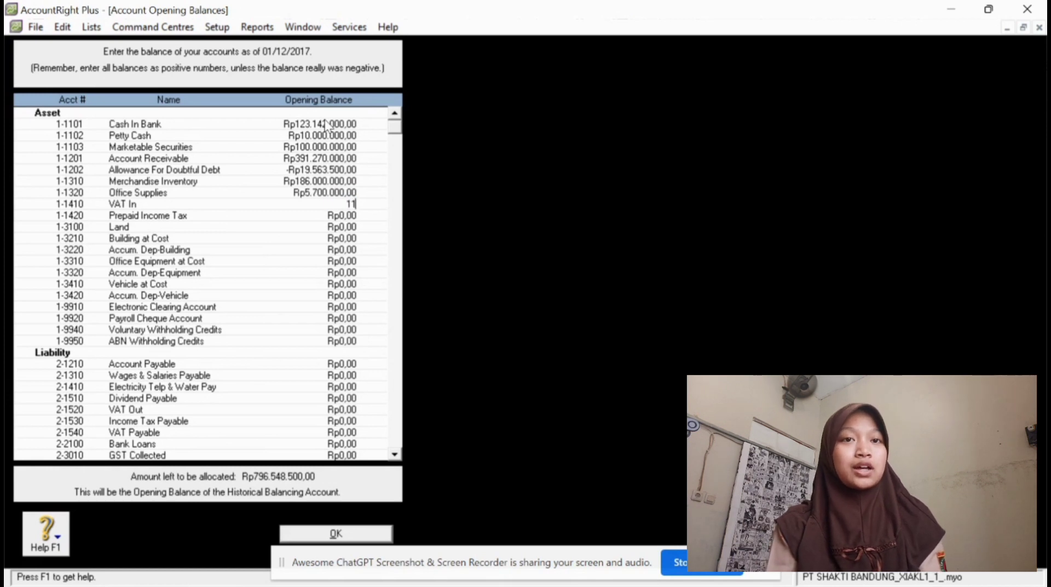
{"action": "type", "text": "500000"}
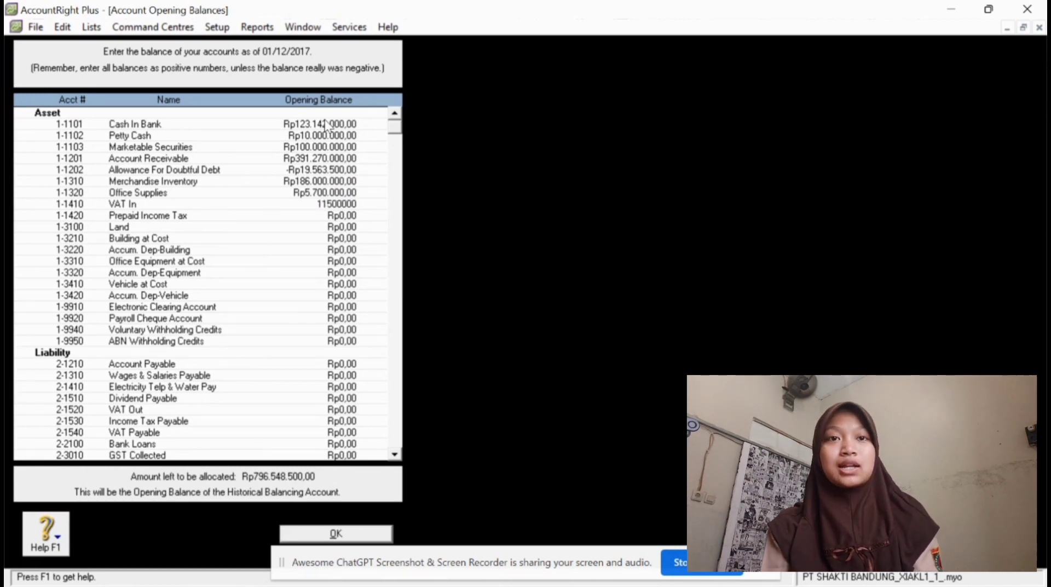
{"action": "type", "text": "17"}
{"action": "type", "text": "00000"}
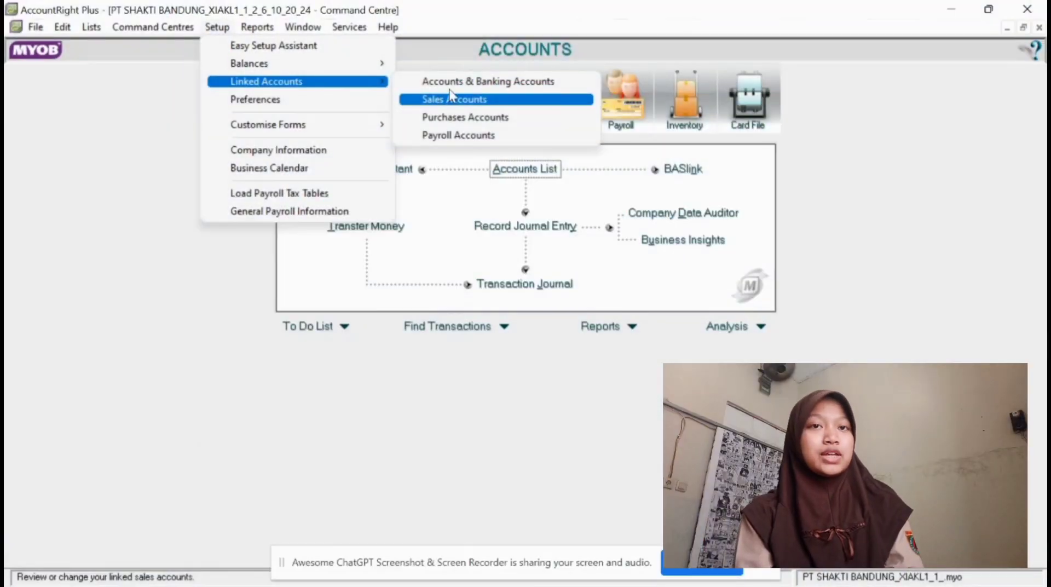
In Sales linked accounts, turn on charging freight and search the account list for its Freight Out account.
{"action": "left_click", "coordinate": [474, 55]}
{"action": "left_click", "coordinate": [217, 27]}
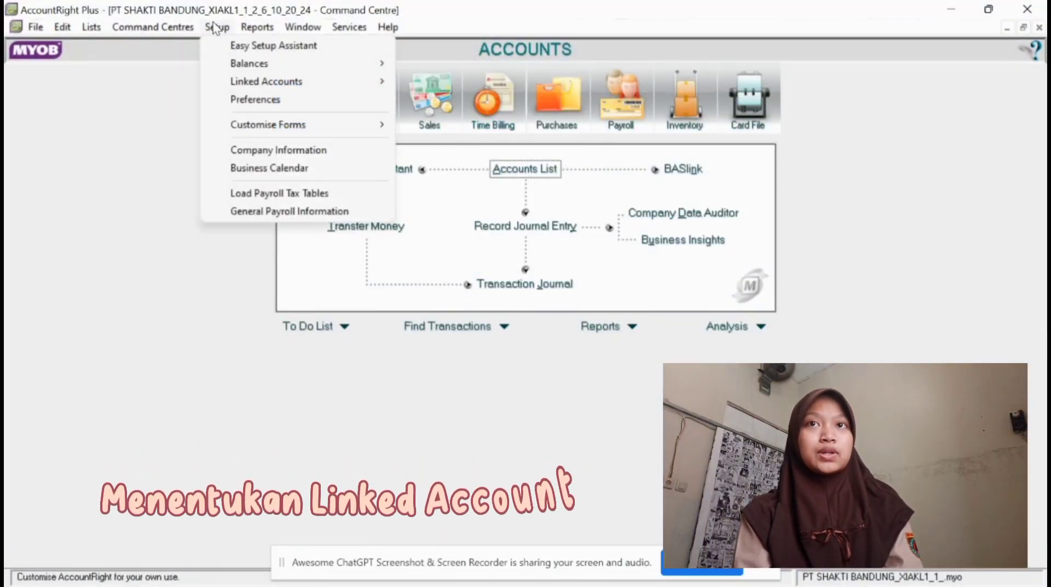
{"action": "mouse_move", "coordinate": [258, 82]}
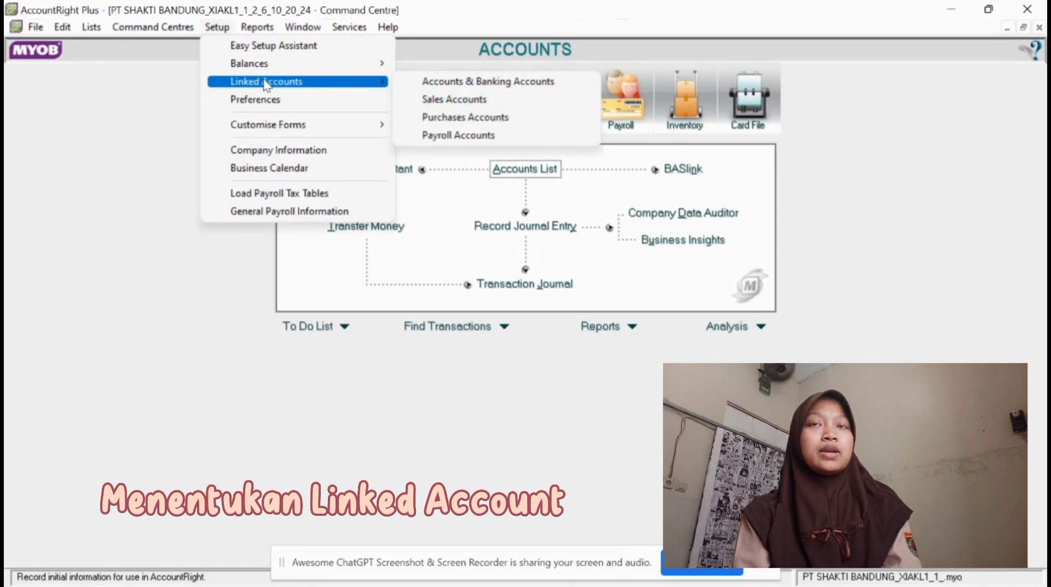
{"action": "left_click", "coordinate": [465, 99]}
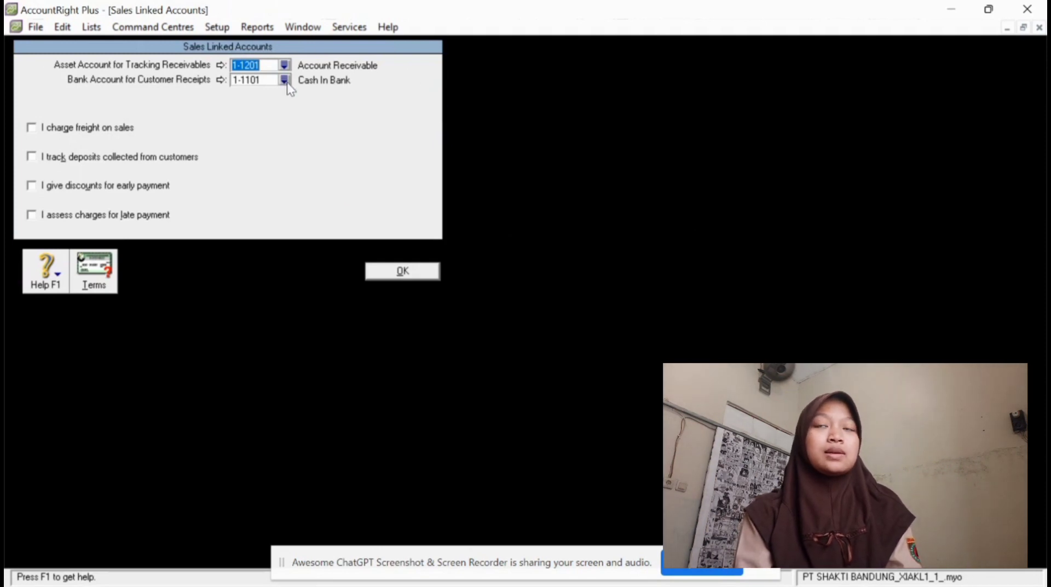
{"action": "left_click", "coordinate": [38, 129]}
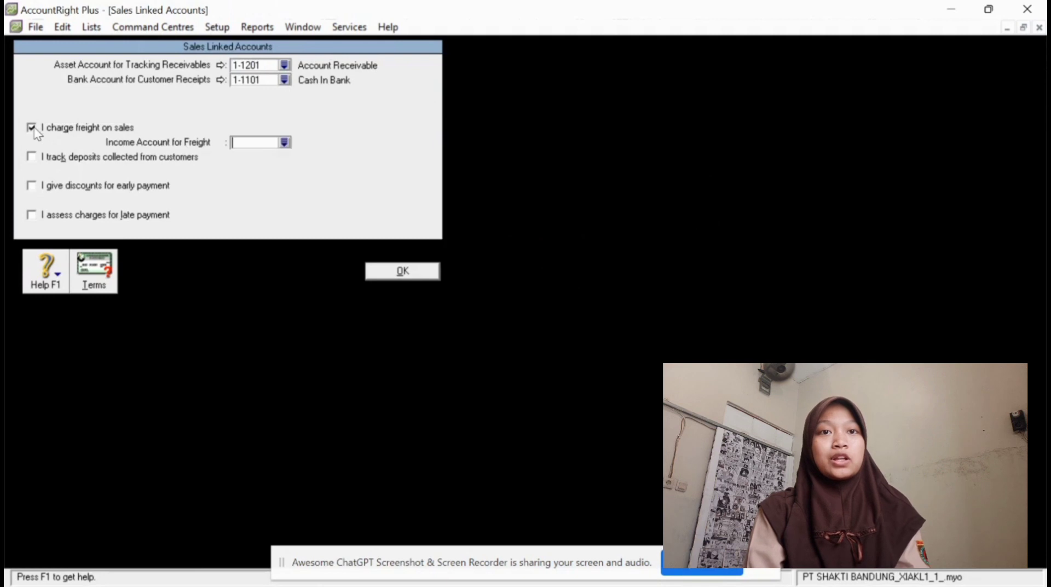
{"action": "left_click", "coordinate": [284, 142]}
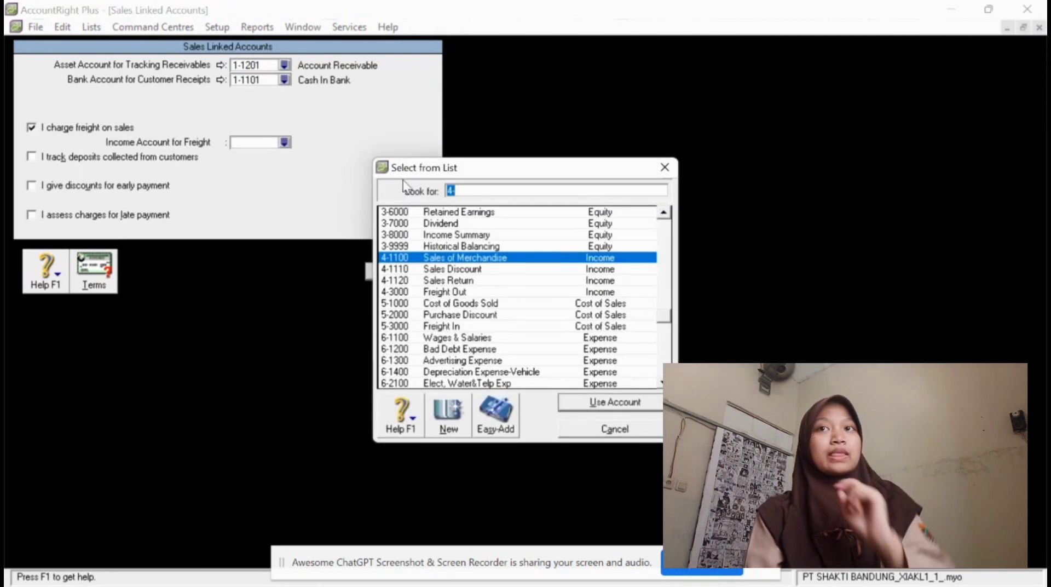
{"action": "type", "text": "Fhgier"}
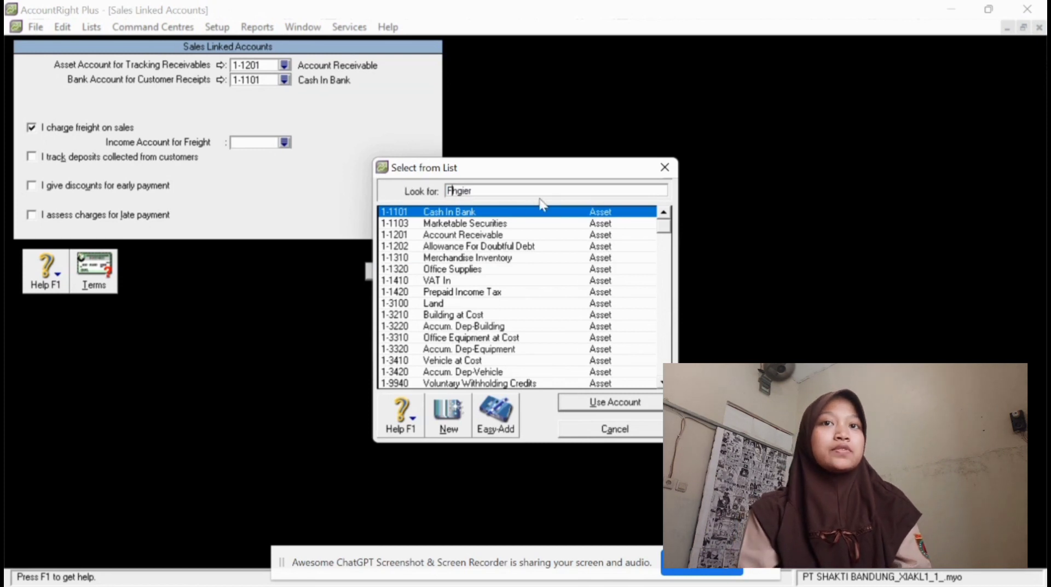
{"action": "double_click", "coordinate": [481, 189]}
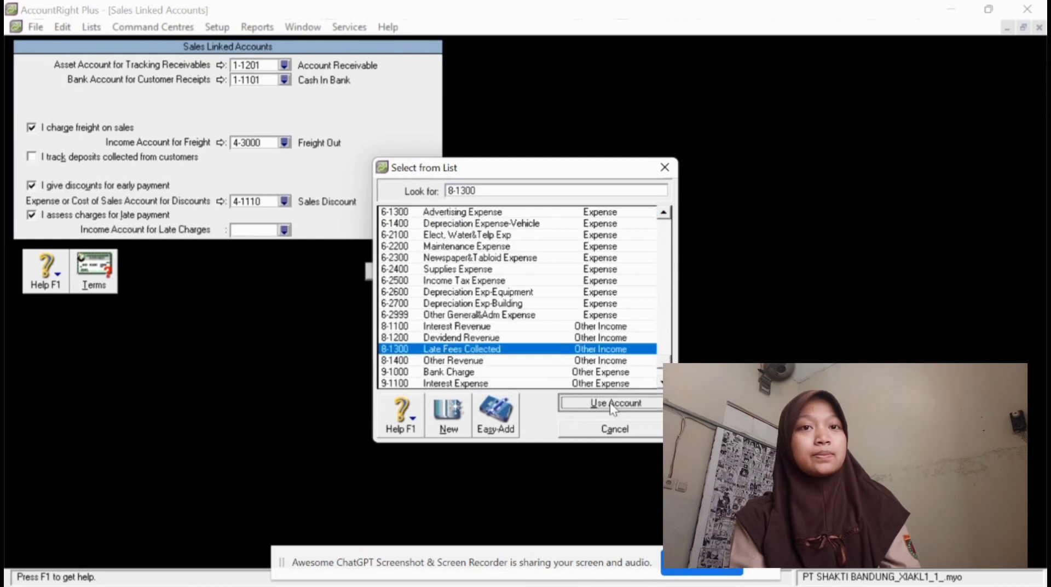
Link late charges to 8-1300 Late Fees Collected, dismiss the warning and save the sales links.
{"action": "left_click", "coordinate": [609, 402]}
{"action": "left_click", "coordinate": [523, 357]}
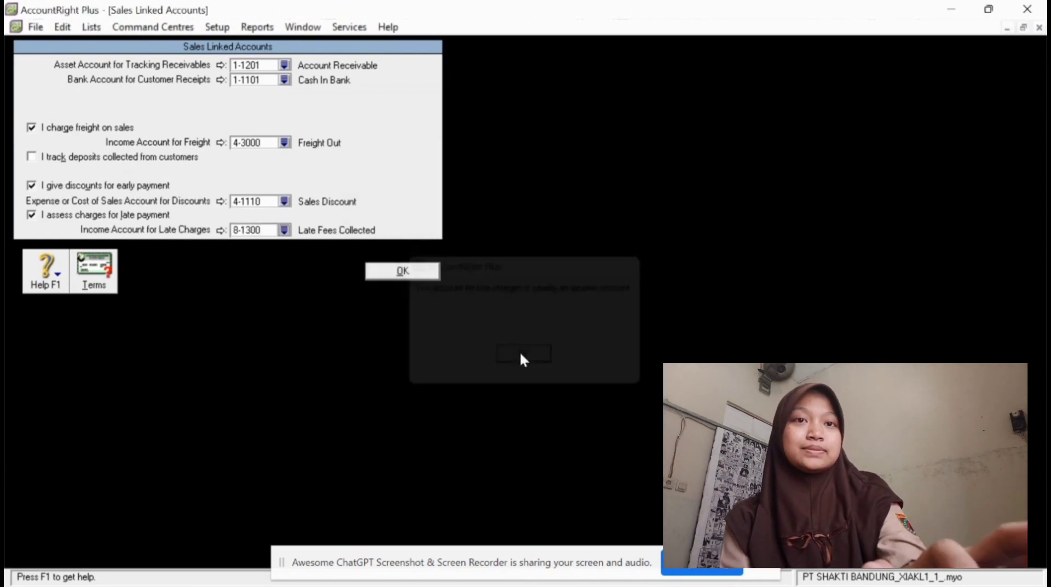
{"action": "left_click", "coordinate": [402, 271]}
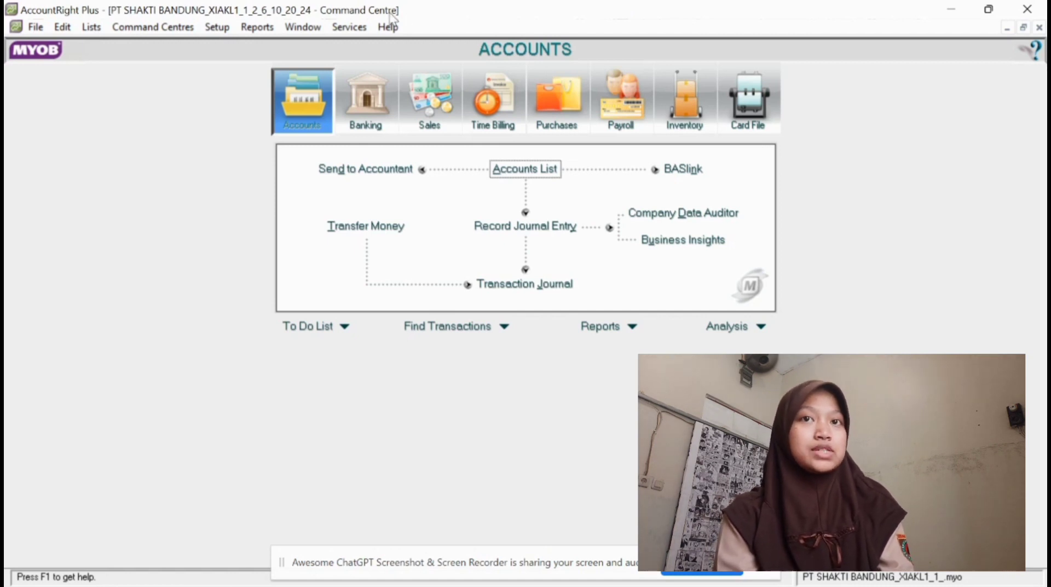
{"action": "left_click", "coordinate": [214, 28]}
In Purchases linked accounts, stop receiving items without a bill and link freight to 5-3000 Freight In.
{"action": "mouse_move", "coordinate": [257, 29]}
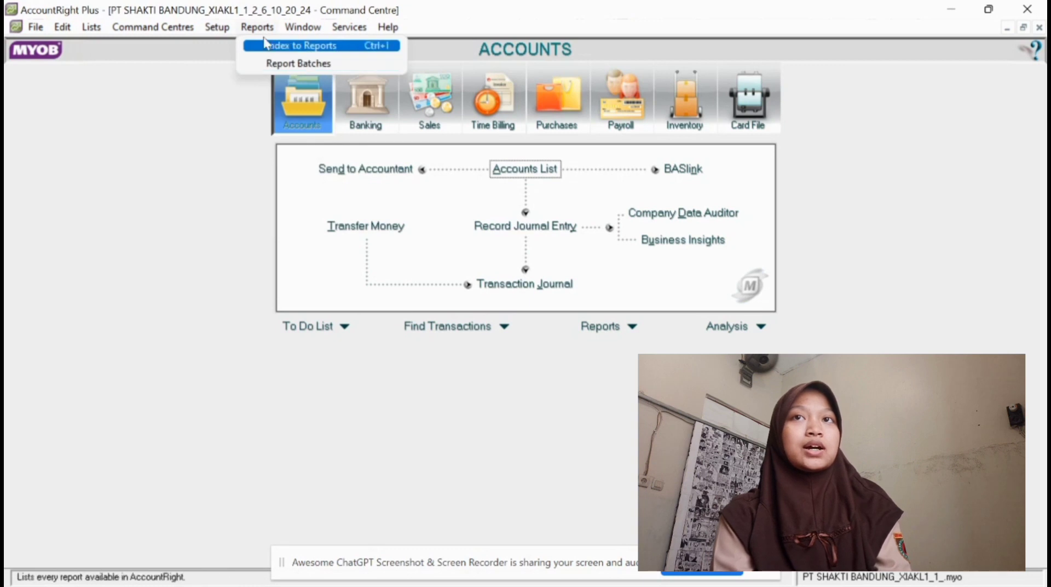
{"action": "left_click", "coordinate": [225, 33]}
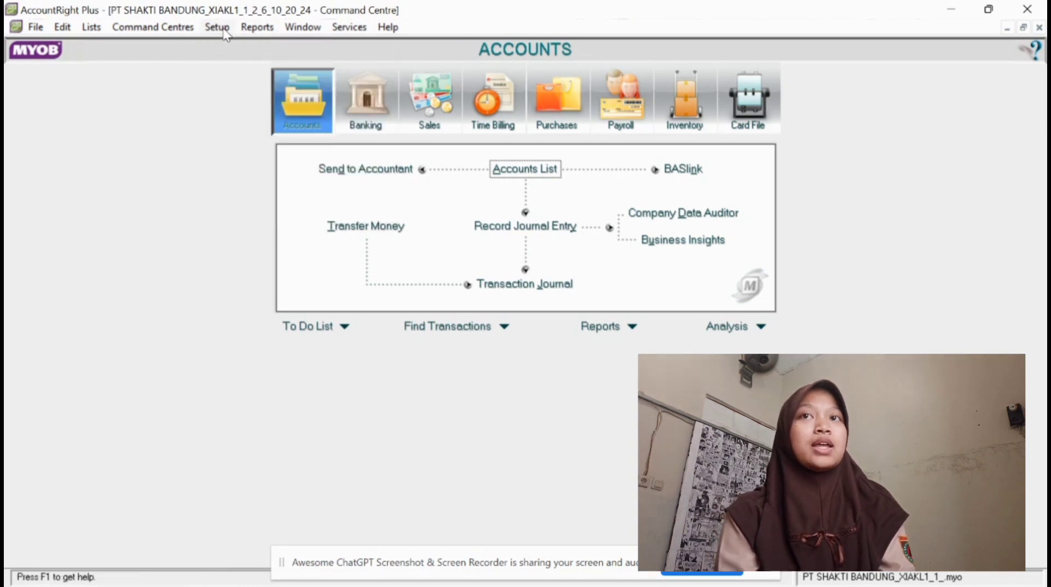
{"action": "left_click", "coordinate": [224, 32]}
{"action": "mouse_move", "coordinate": [279, 87]}
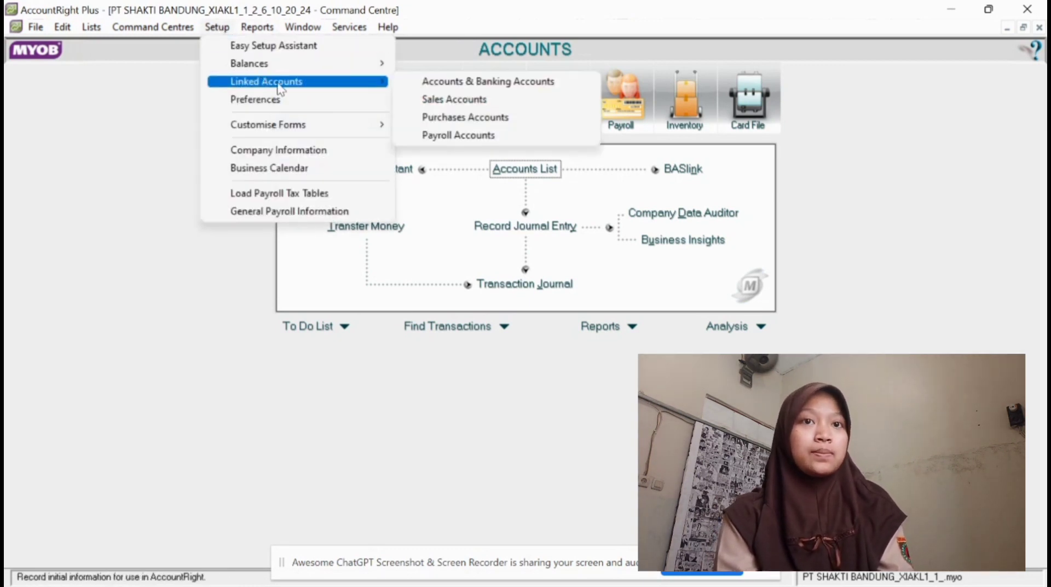
{"action": "left_click", "coordinate": [437, 118]}
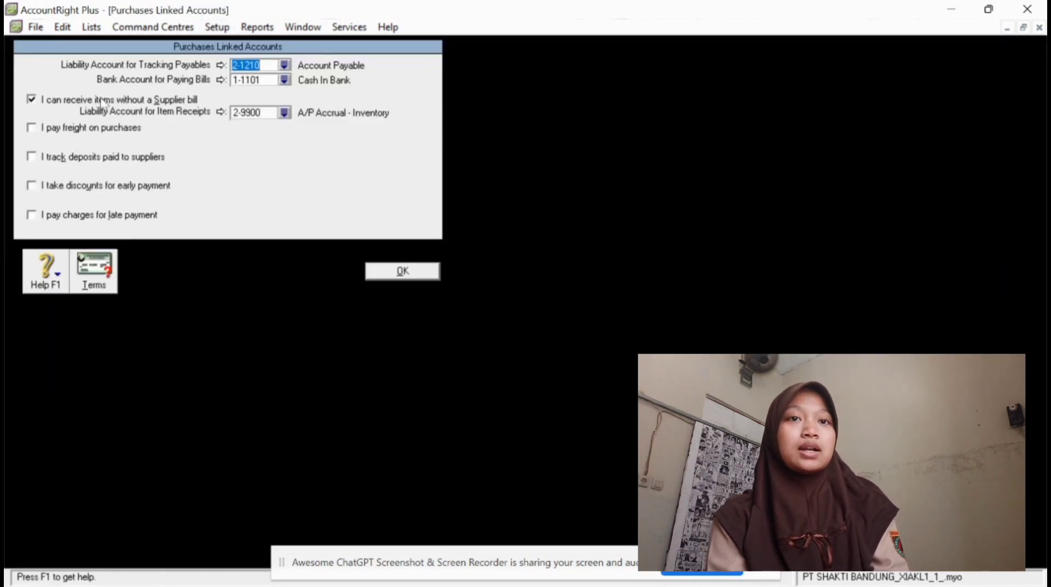
{"action": "left_click", "coordinate": [32, 100]}
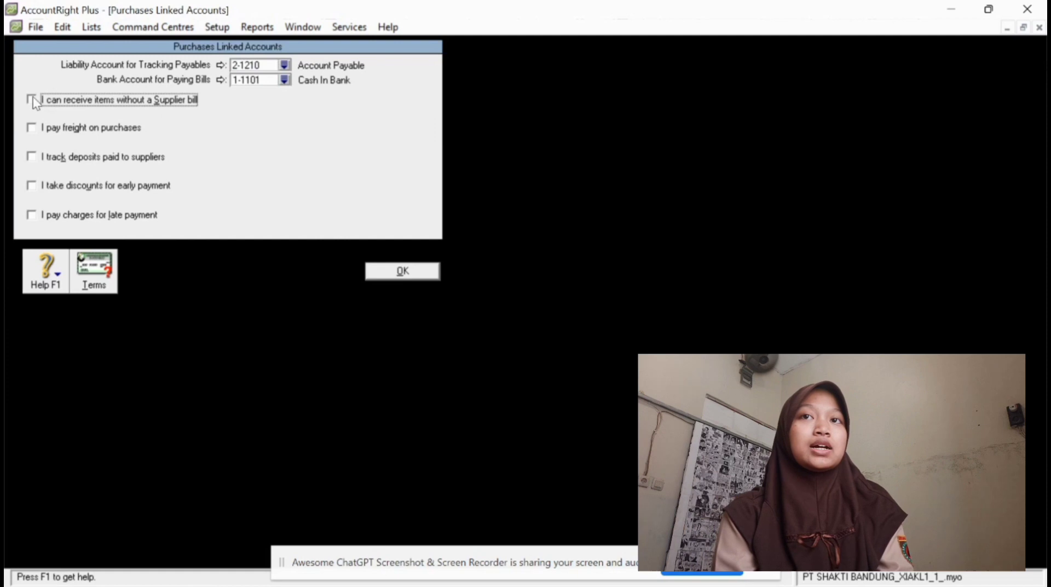
{"action": "left_click", "coordinate": [35, 130]}
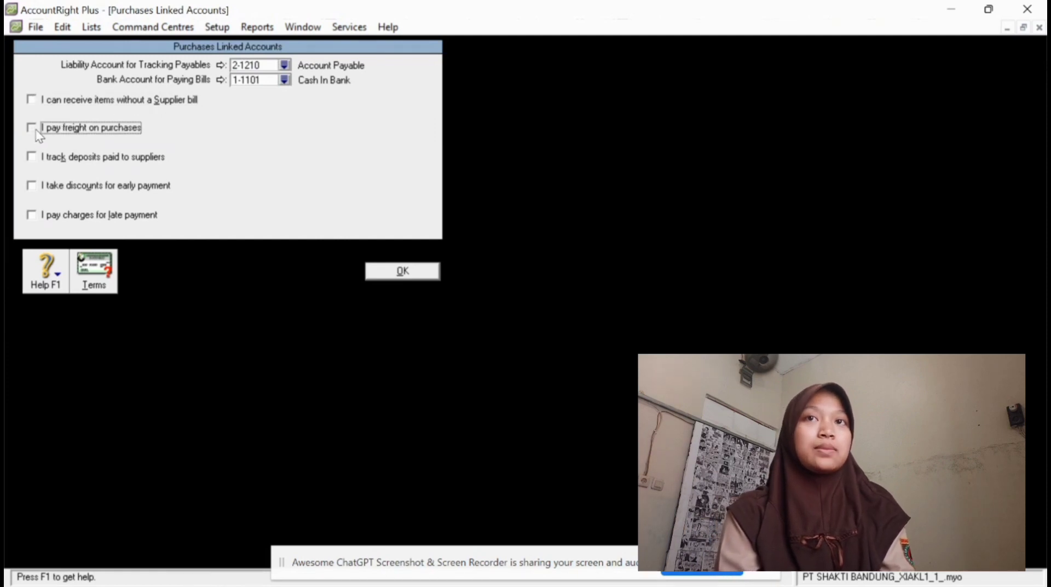
{"action": "left_click", "coordinate": [284, 142]}
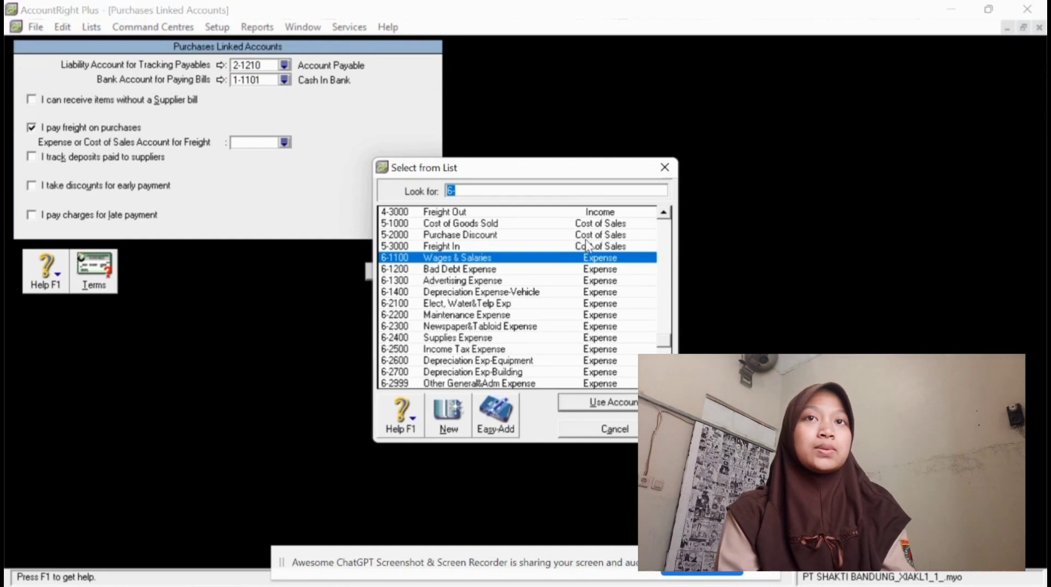
{"action": "left_click", "coordinate": [586, 236]}
{"action": "left_click", "coordinate": [583, 247]}
{"action": "left_click", "coordinate": [586, 402]}
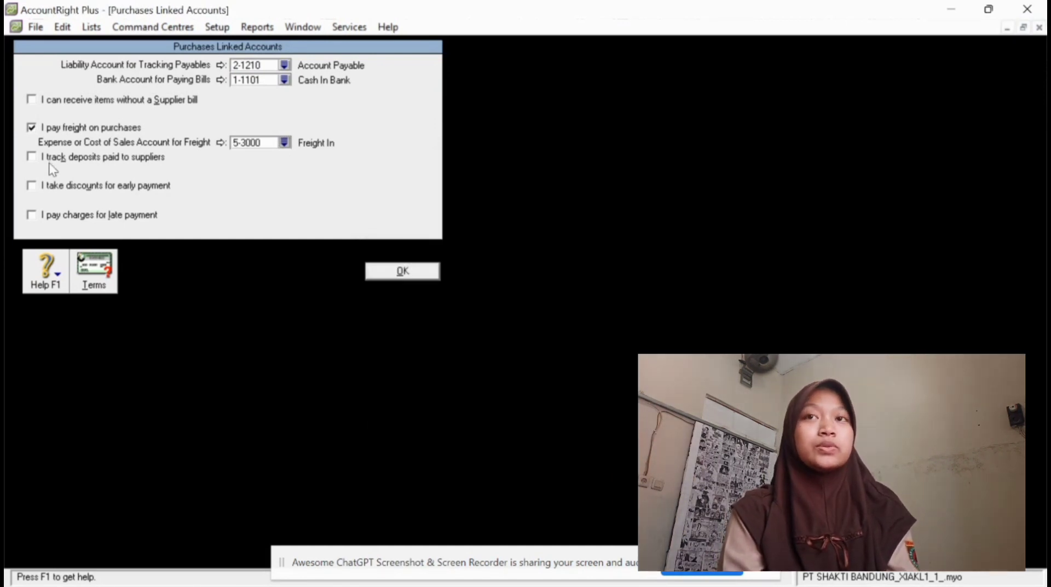
Link early-payment discounts to 5-2000 Purchase Discount and turn on paying late charges.
{"action": "left_click", "coordinate": [31, 186]}
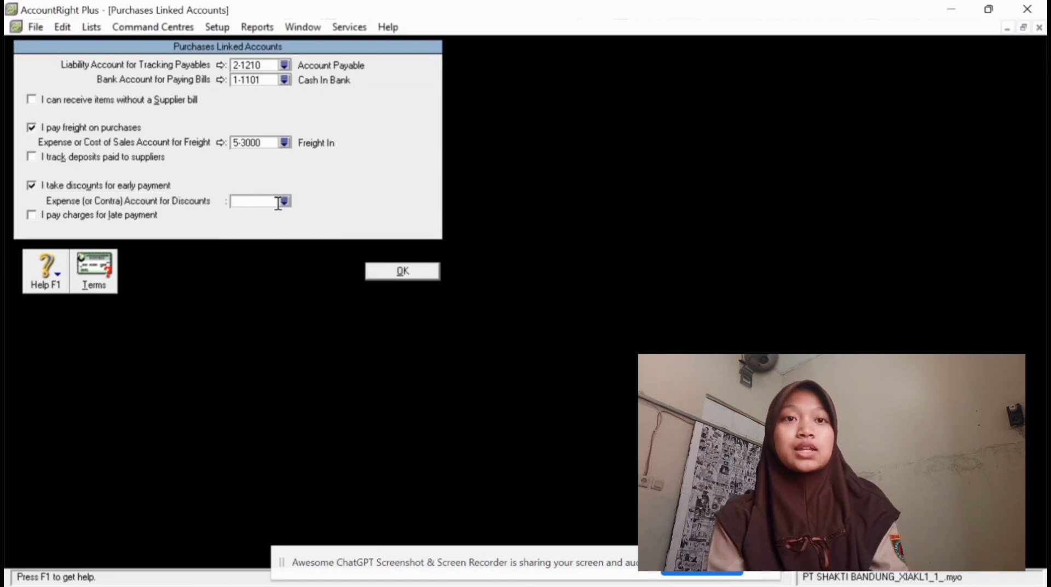
{"action": "type", "text": "6"}
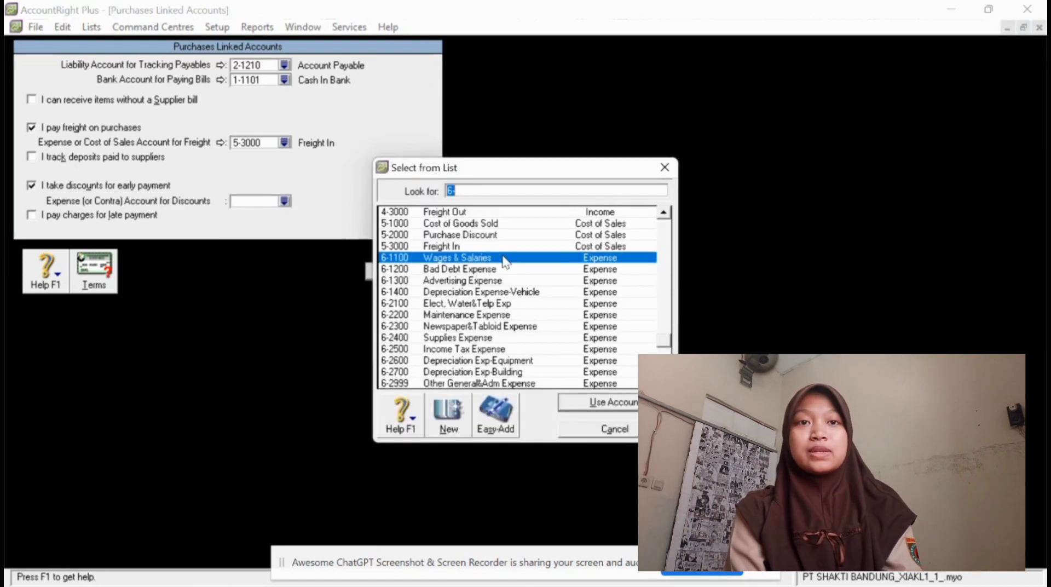
{"action": "type", "text": "5-2000"}
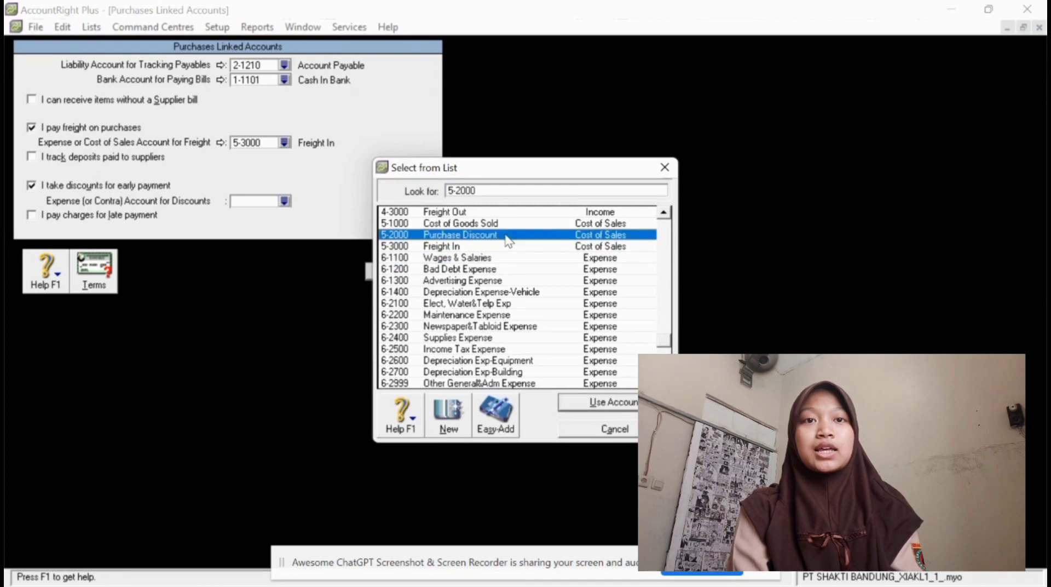
{"action": "left_click", "coordinate": [584, 405]}
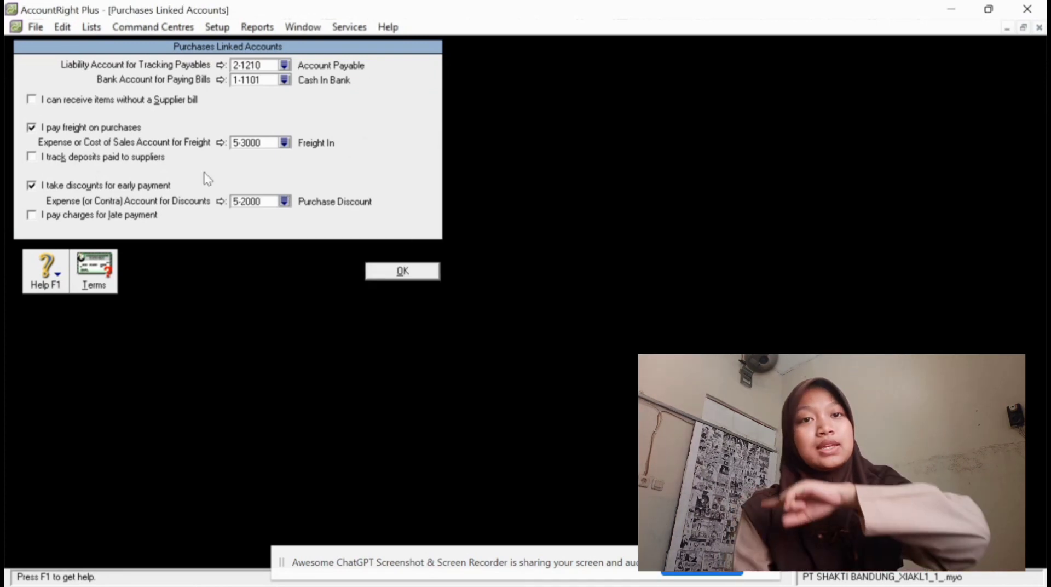
{"action": "left_click", "coordinate": [605, 406]}
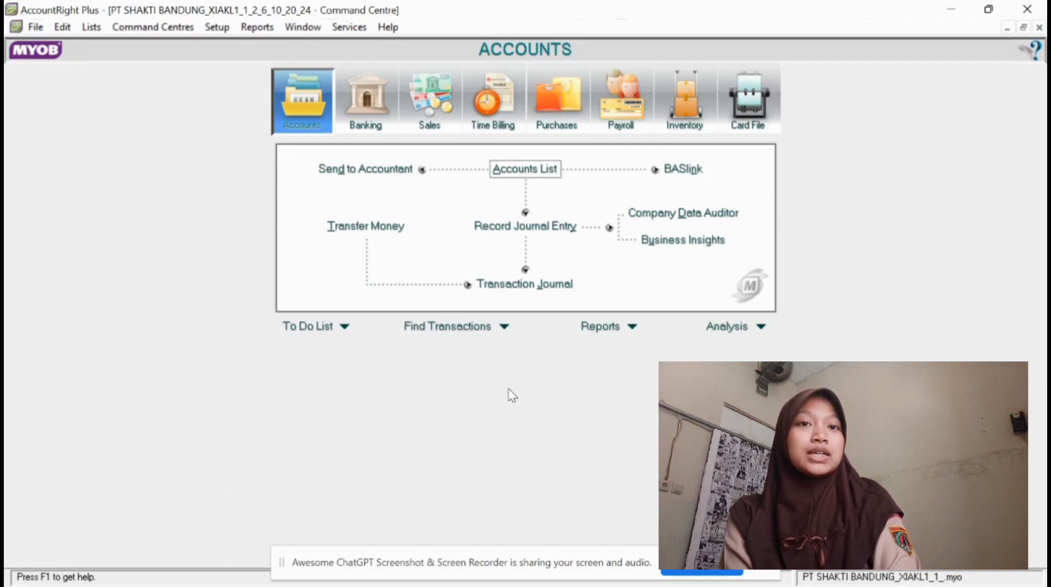
Set customer terms: due in 30 days, 2% discount within 10 days, 1% monthly late charge, freight tax N-T.
{"action": "left_click", "coordinate": [219, 30]}
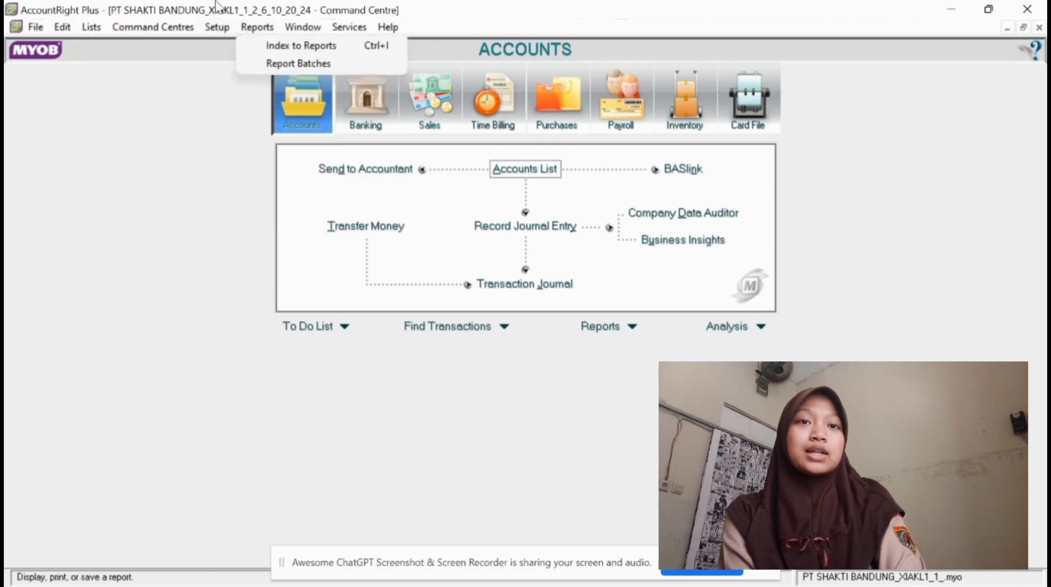
{"action": "left_click", "coordinate": [217, 31]}
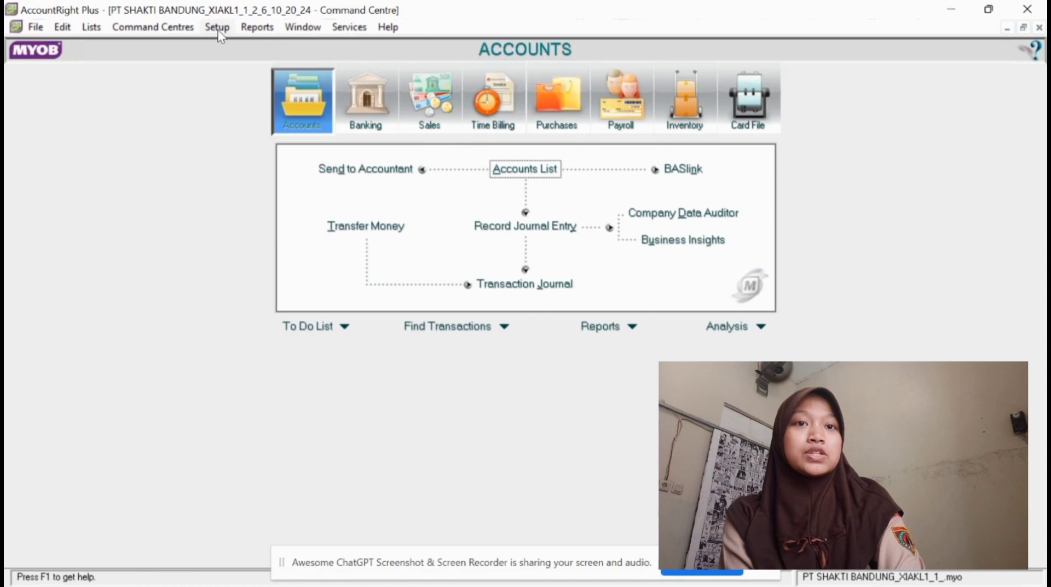
{"action": "left_click", "coordinate": [219, 33]}
{"action": "mouse_move", "coordinate": [241, 85]}
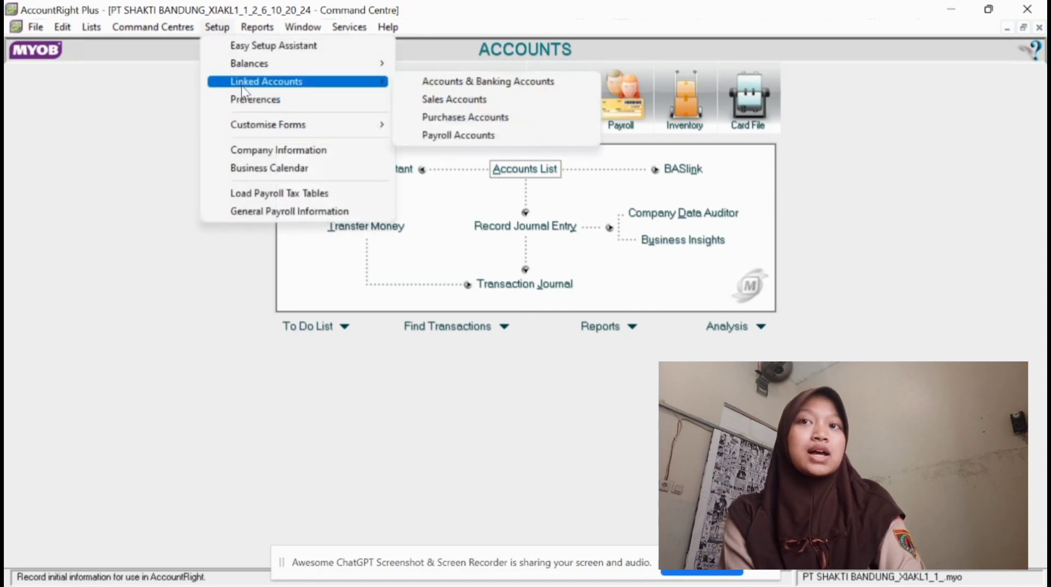
{"action": "left_click", "coordinate": [442, 104]}
{"action": "left_click", "coordinate": [103, 282]}
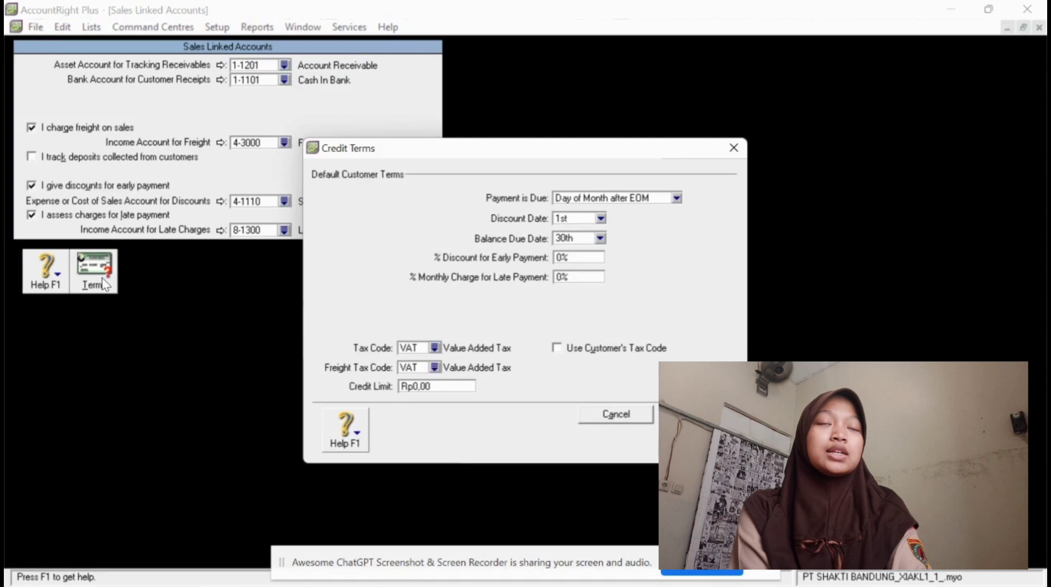
{"action": "left_click", "coordinate": [677, 198]}
{"action": "left_click", "coordinate": [658, 239]}
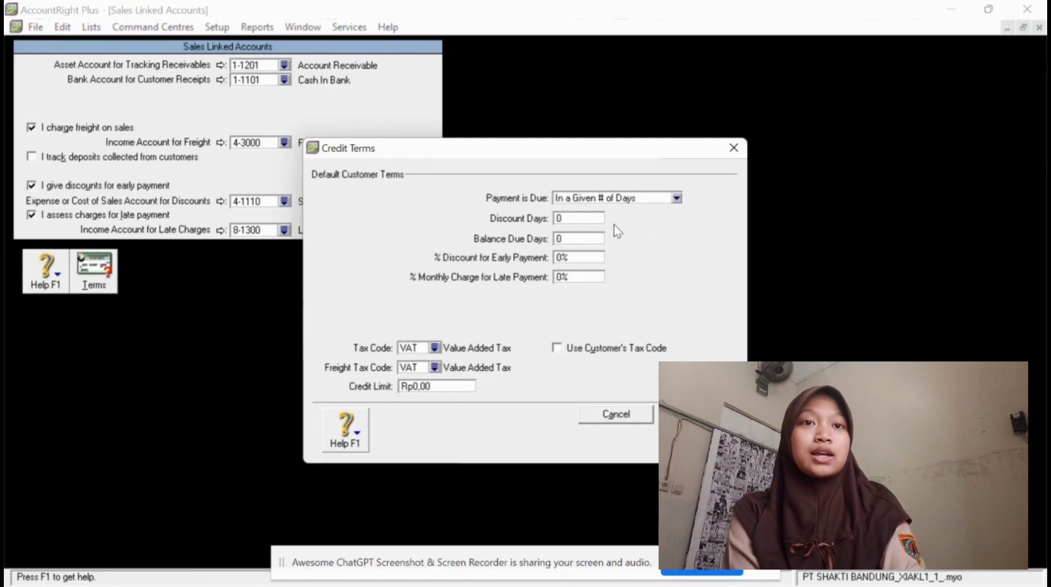
{"action": "left_click", "coordinate": [590, 218]}
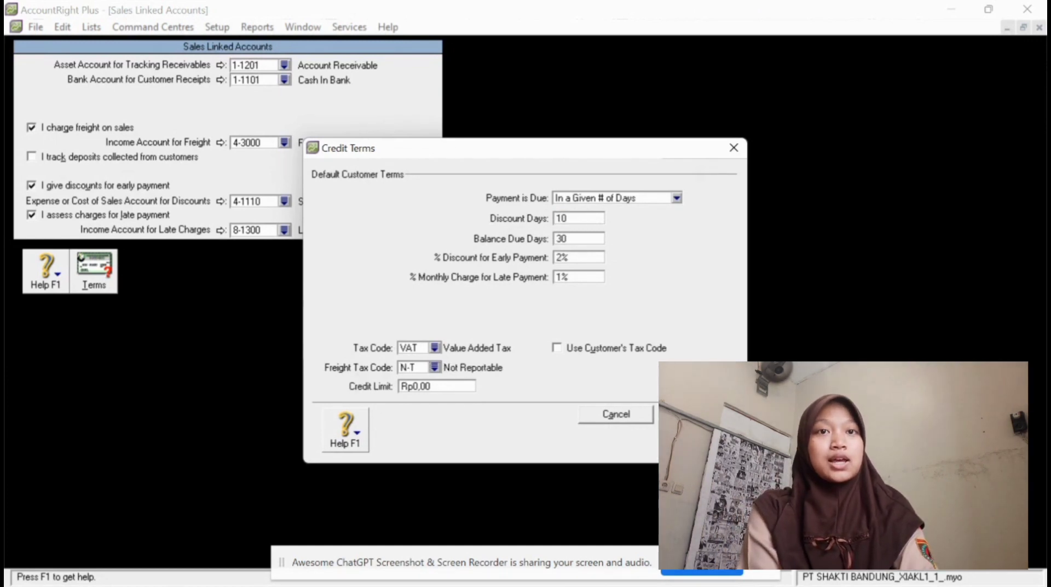
{"action": "left_click", "coordinate": [698, 414]}
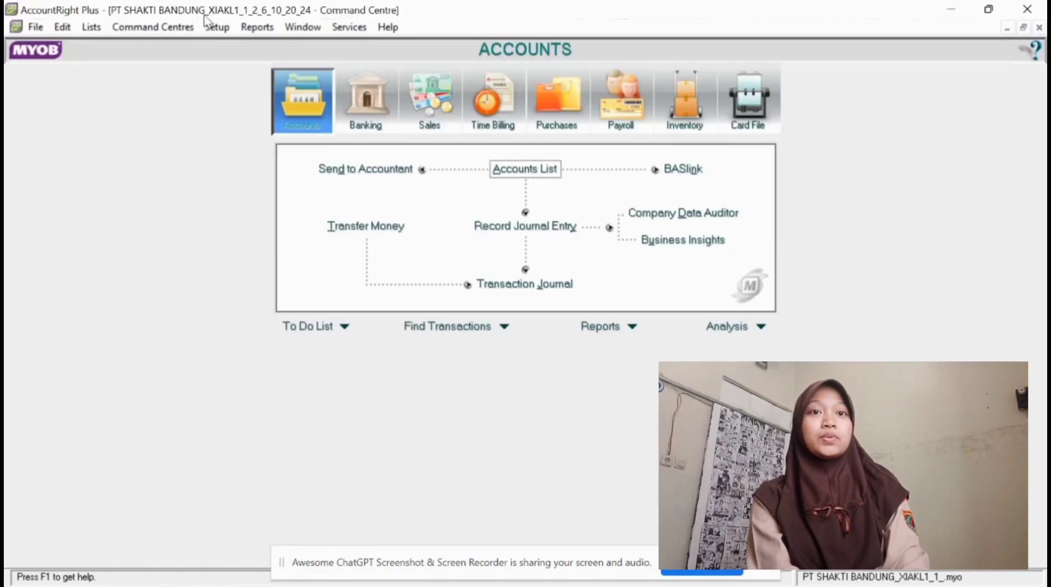
Set default supplier terms to due in 30 days with a 3% discount within 10 days.
{"action": "left_click", "coordinate": [214, 27]}
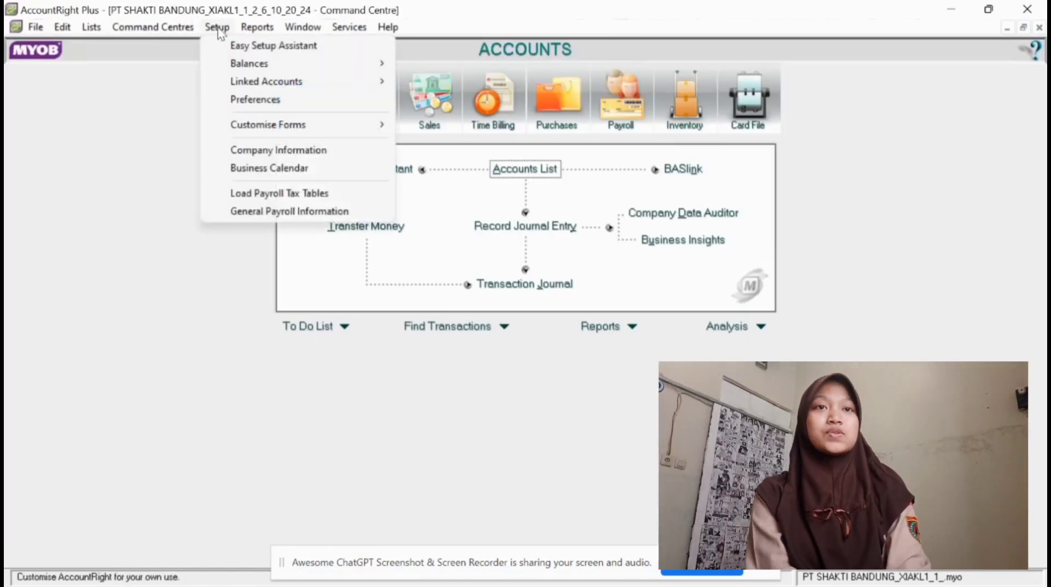
{"action": "mouse_move", "coordinate": [252, 82]}
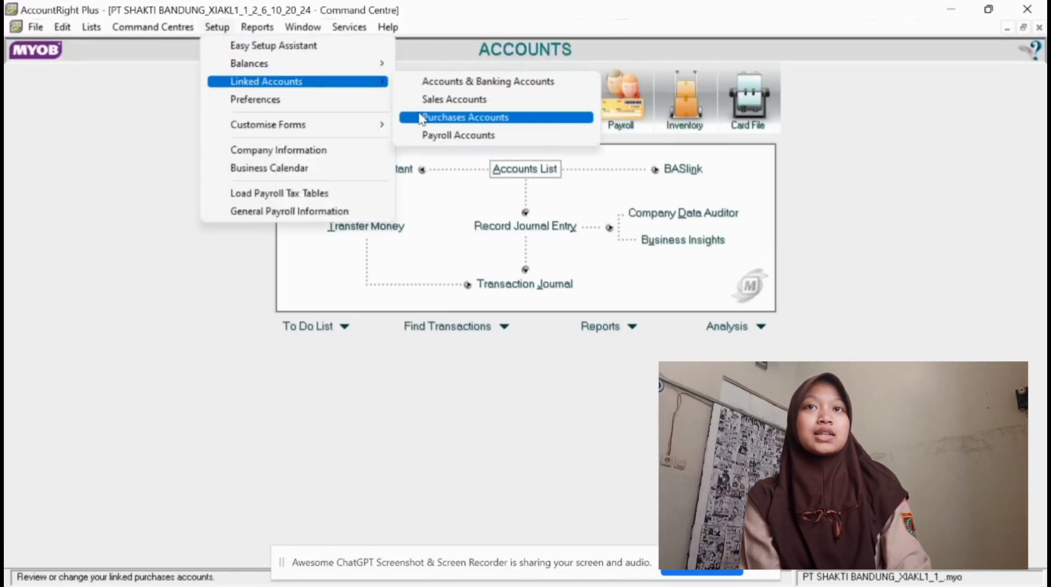
{"action": "left_click", "coordinate": [454, 117]}
{"action": "left_click", "coordinate": [94, 268]}
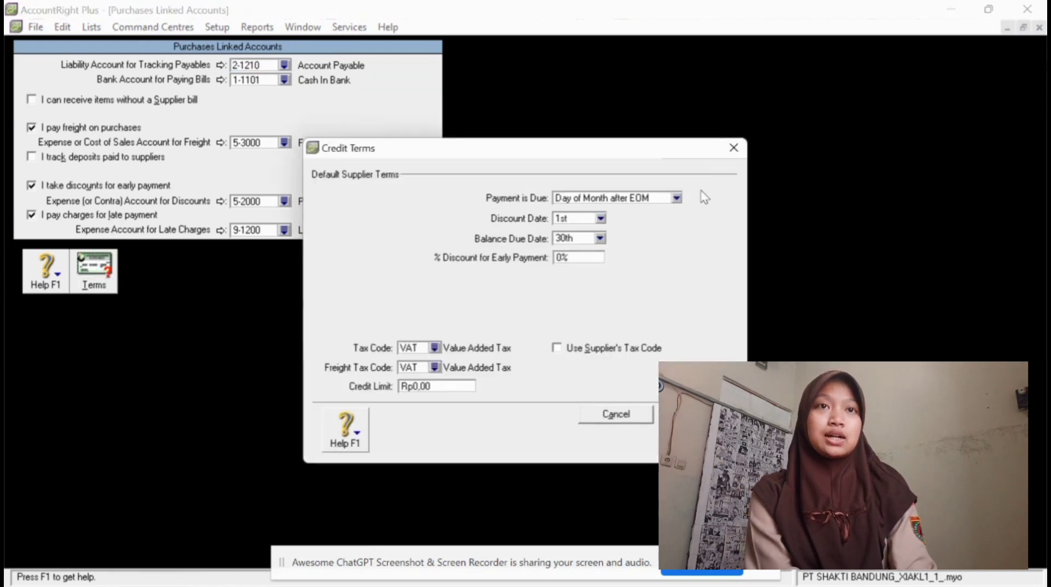
{"action": "left_click", "coordinate": [677, 198]}
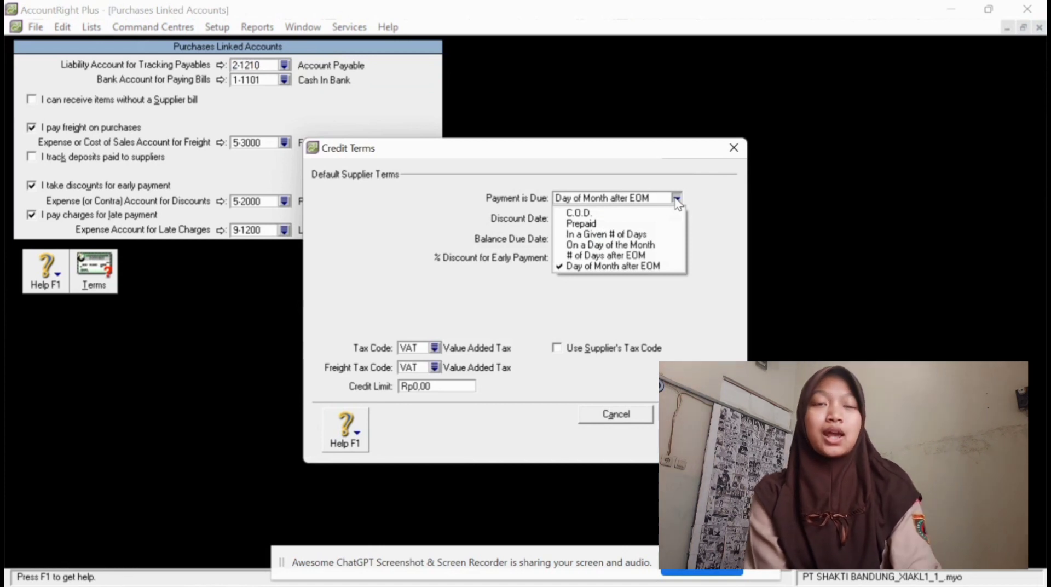
{"action": "left_click", "coordinate": [647, 234]}
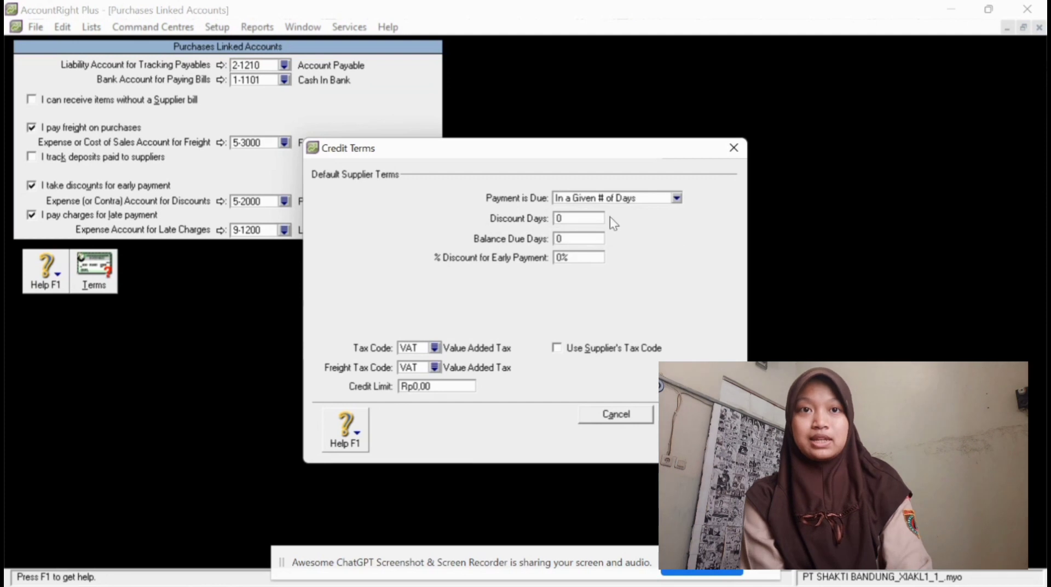
{"action": "left_click", "coordinate": [588, 221]}
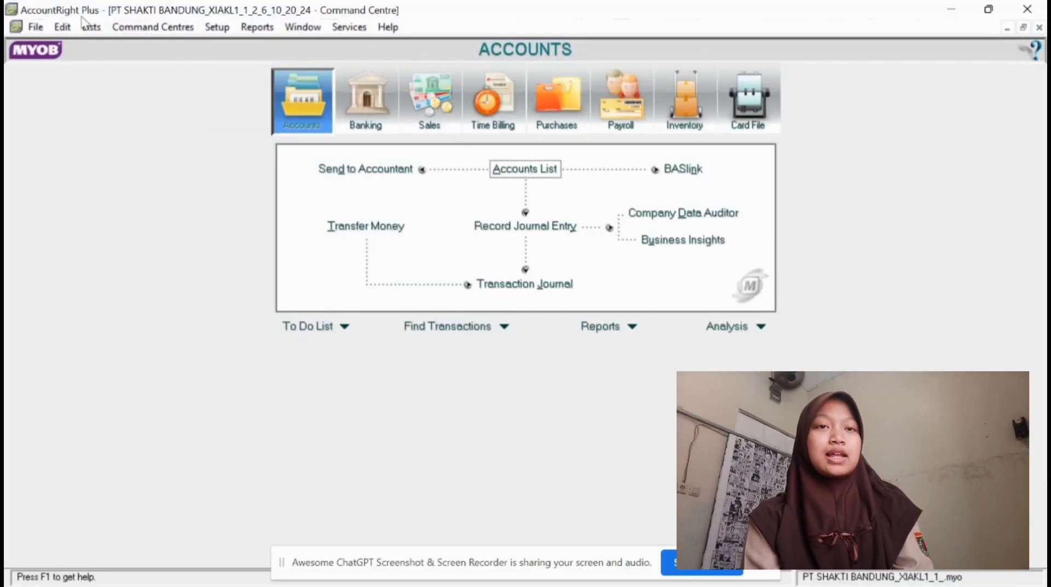
Open the Tax Code List and delete unneeded codes such as No ABN Withholding.
{"action": "left_click", "coordinate": [65, 27]}
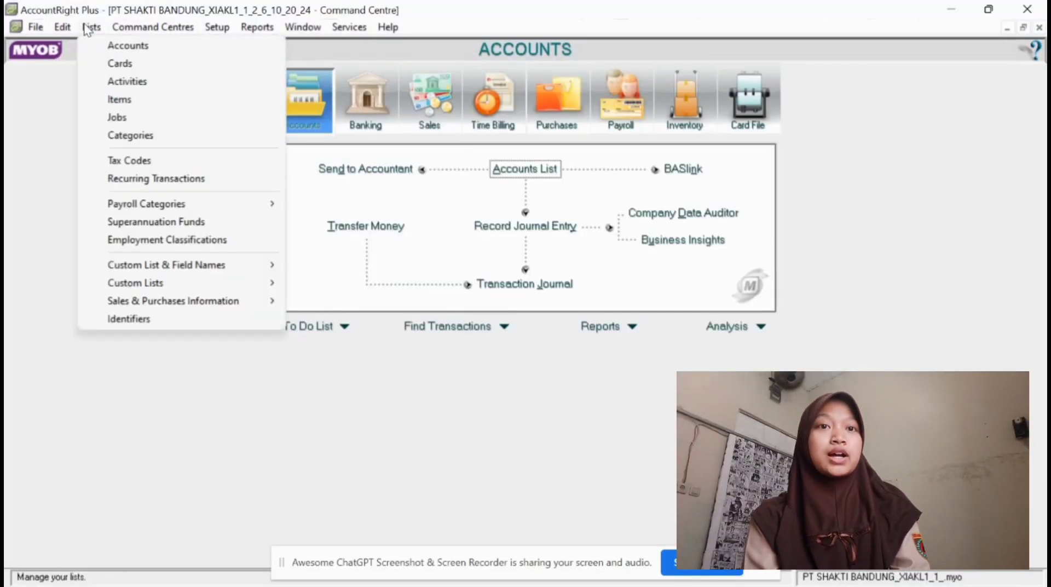
{"action": "left_click", "coordinate": [88, 28]}
{"action": "left_click", "coordinate": [88, 28]}
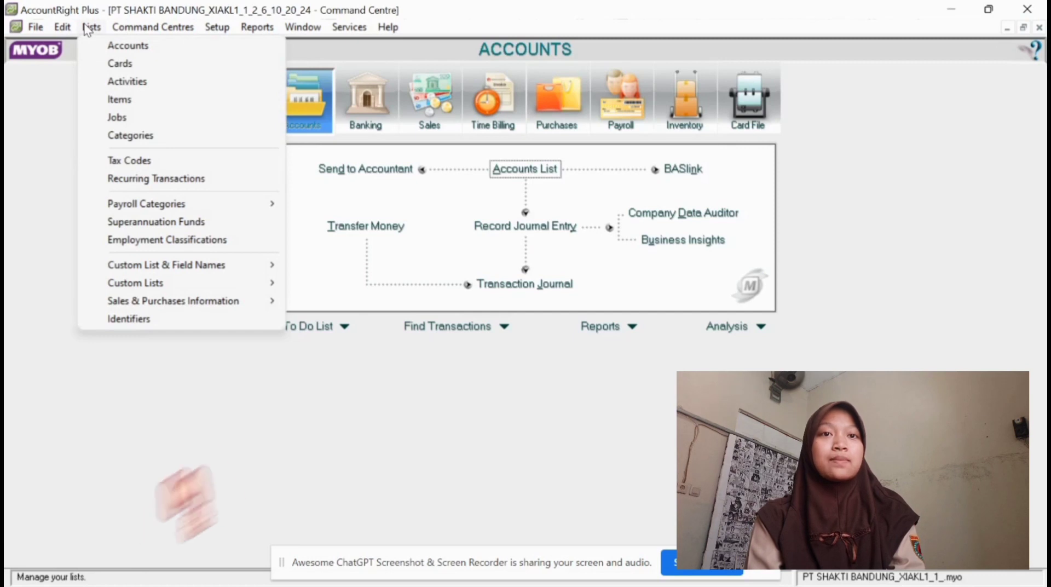
{"action": "left_click", "coordinate": [175, 164]}
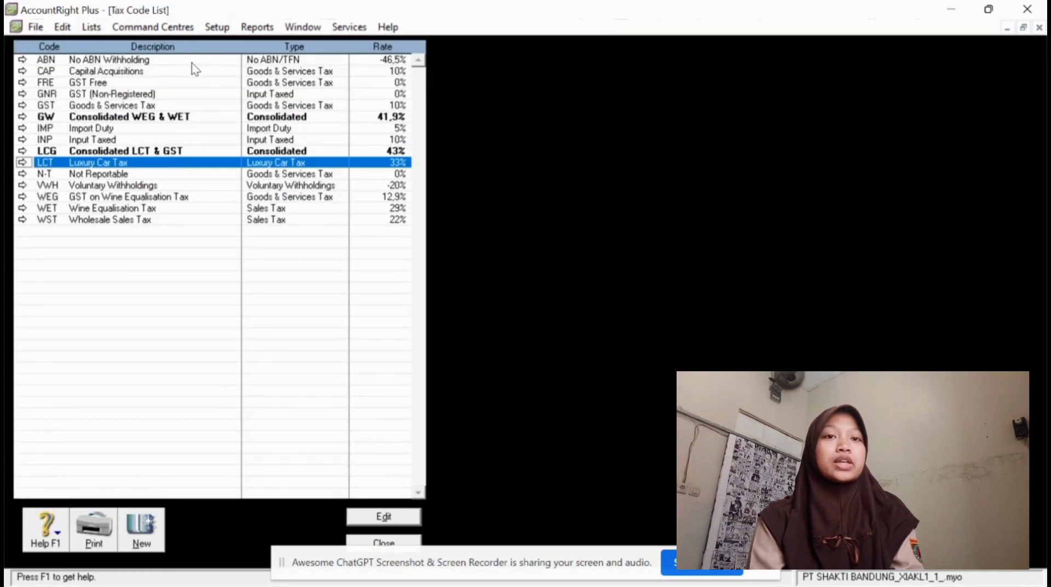
{"action": "left_click", "coordinate": [171, 222]}
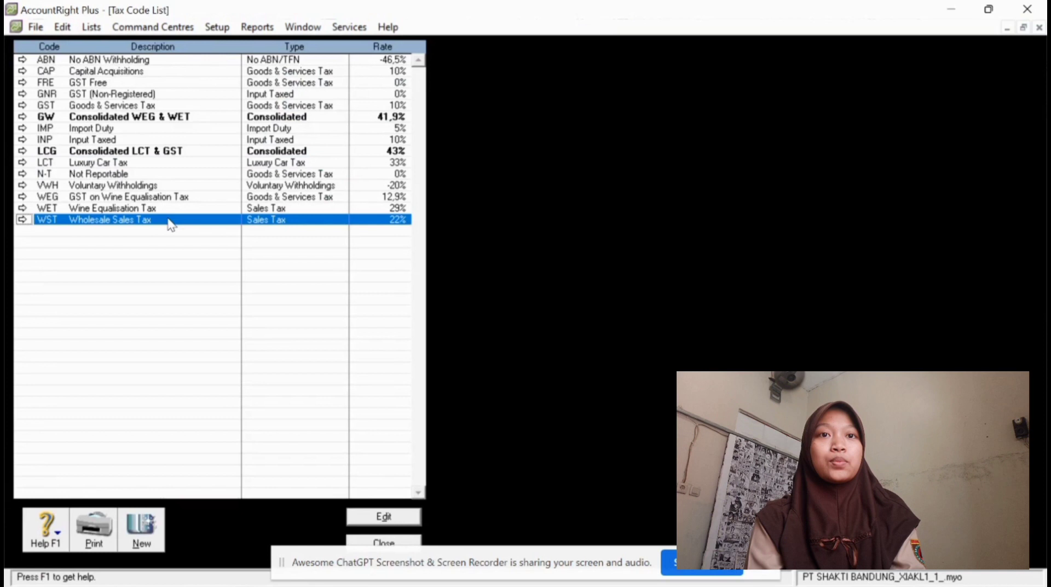
{"action": "left_click", "coordinate": [173, 60]}
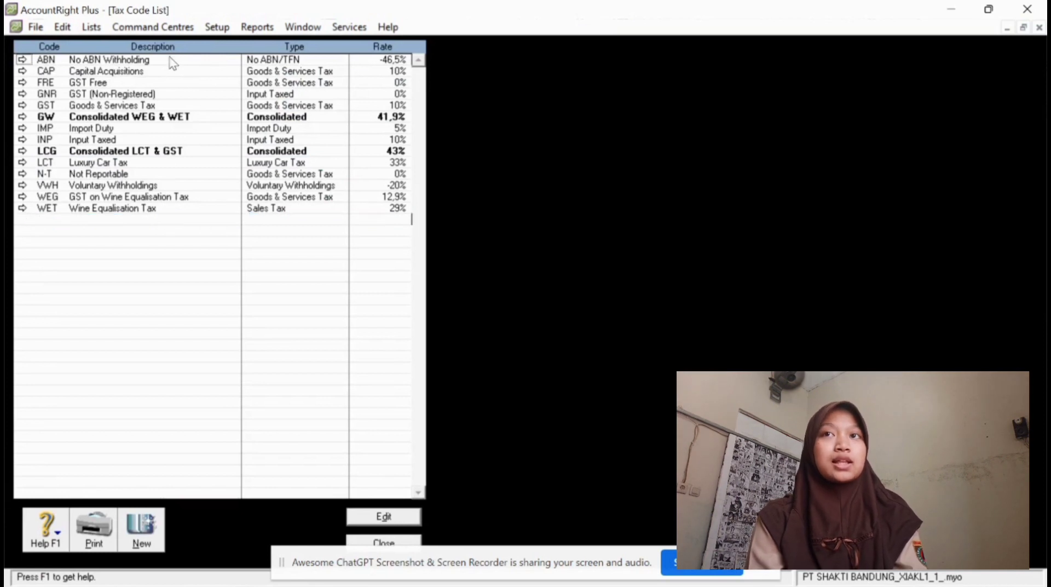
{"action": "left_click", "coordinate": [61, 27]}
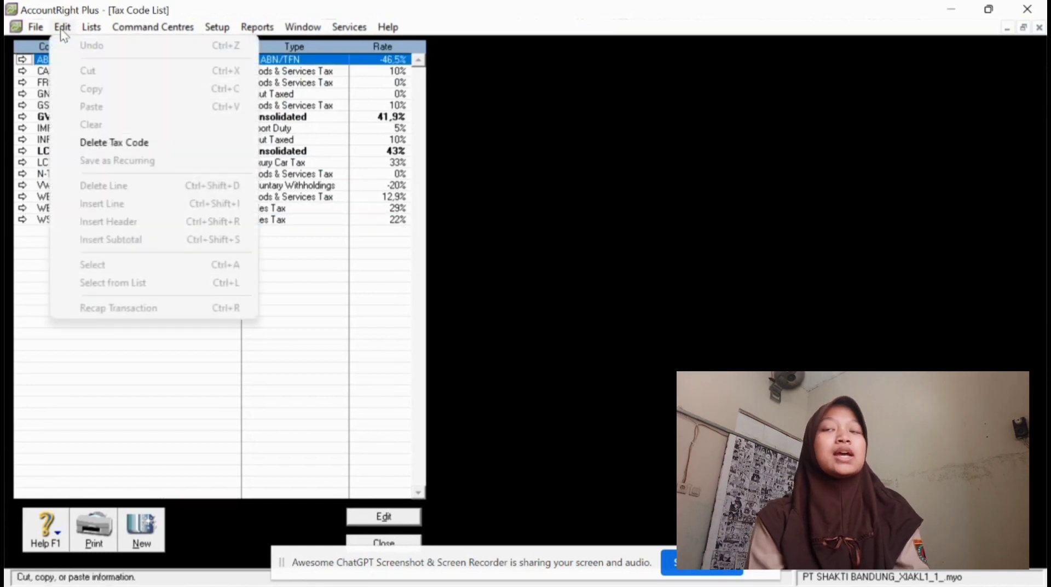
{"action": "left_click", "coordinate": [190, 142]}
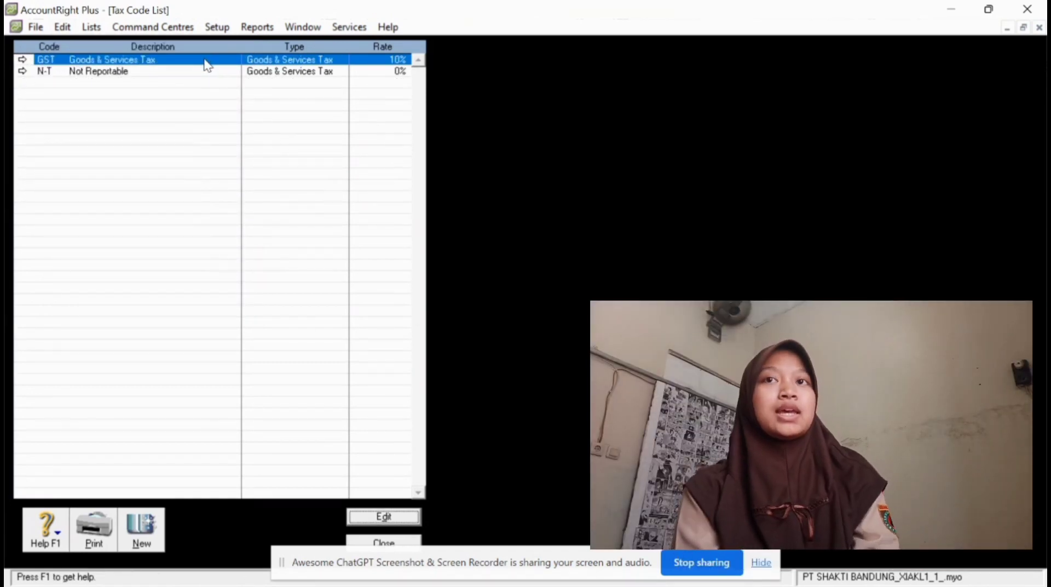
Rename the GST tax code to VAT, accept the replacement, and describe it as Value Added Tax.
{"action": "double_click", "coordinate": [204, 59]}
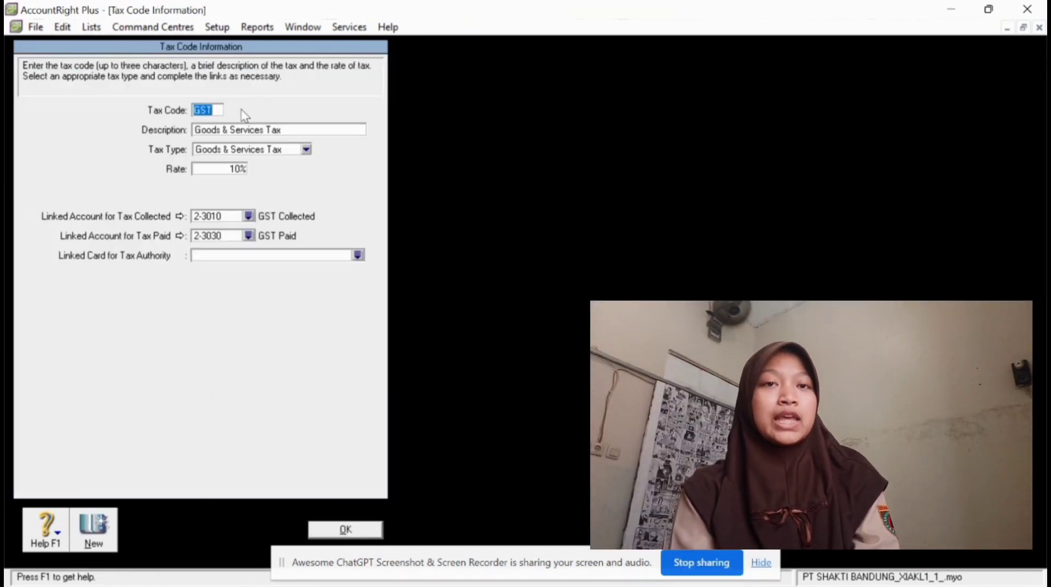
{"action": "type", "text": "VAT"}
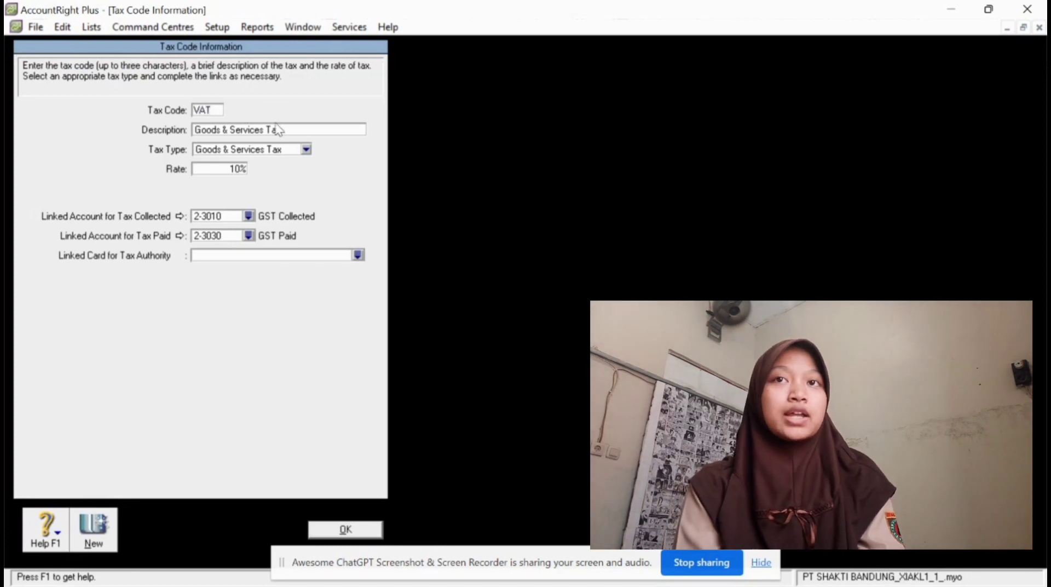
{"action": "key", "text": "Tab"}
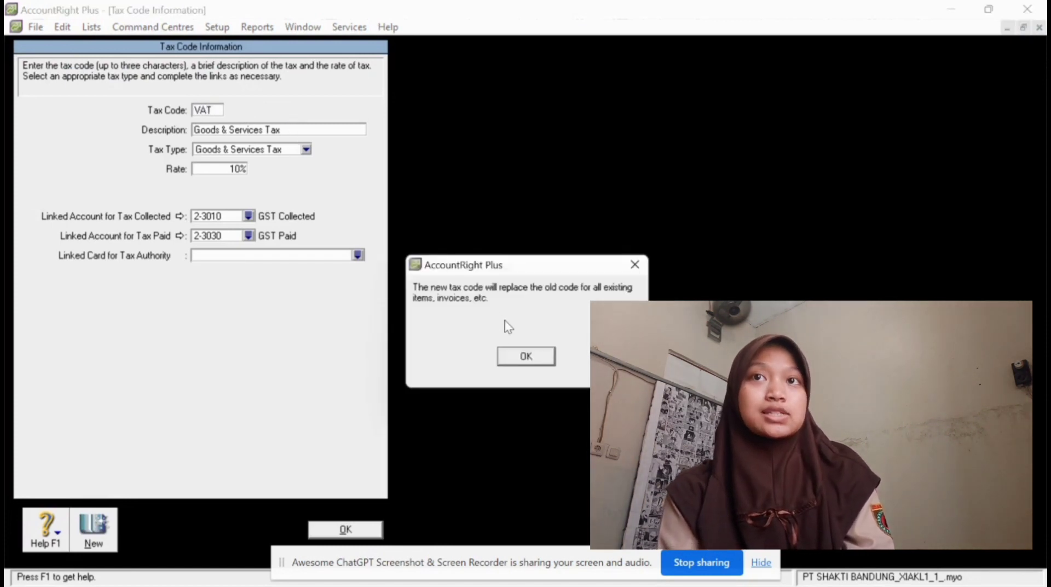
{"action": "left_click", "coordinate": [513, 353]}
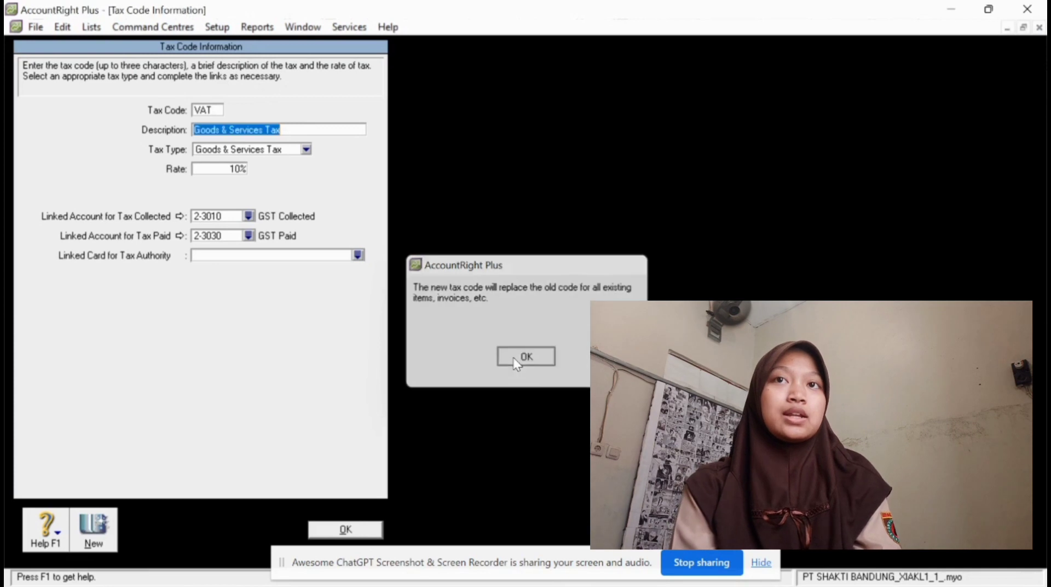
{"action": "type", "text": "VAI"}
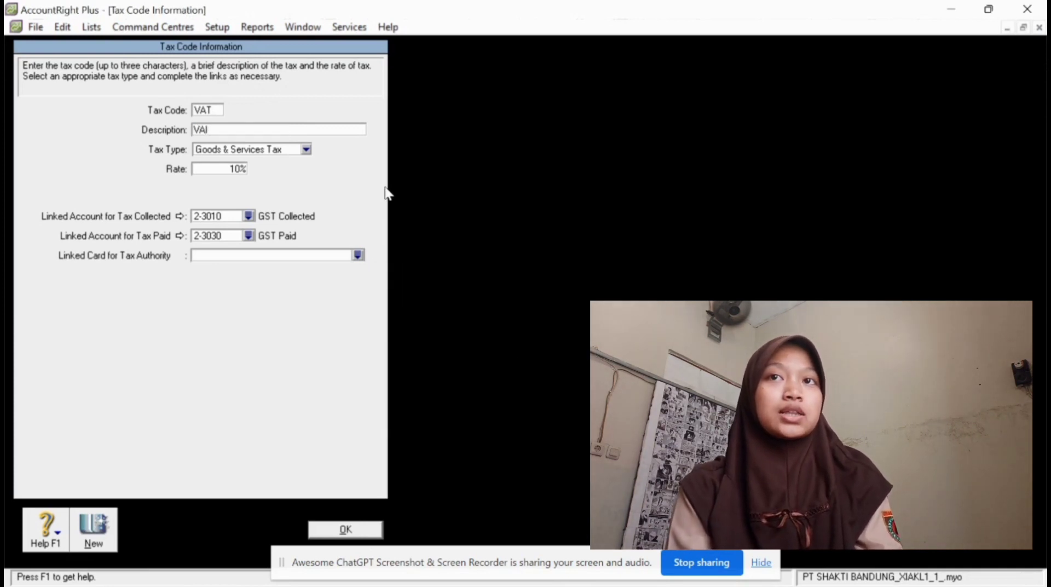
{"action": "type", "text": "ue Added Tax"}
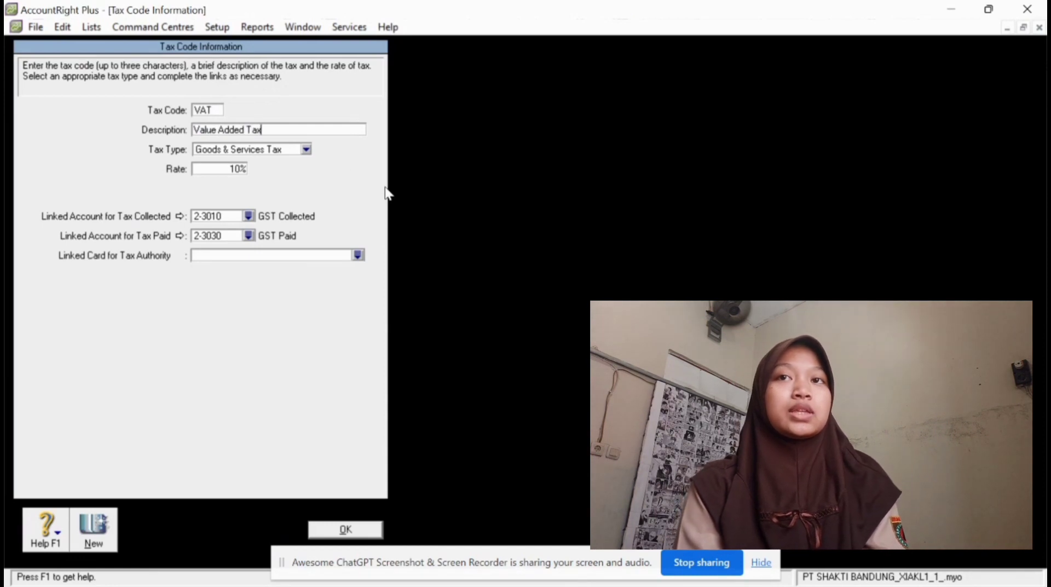
{"action": "left_click", "coordinate": [306, 150]}
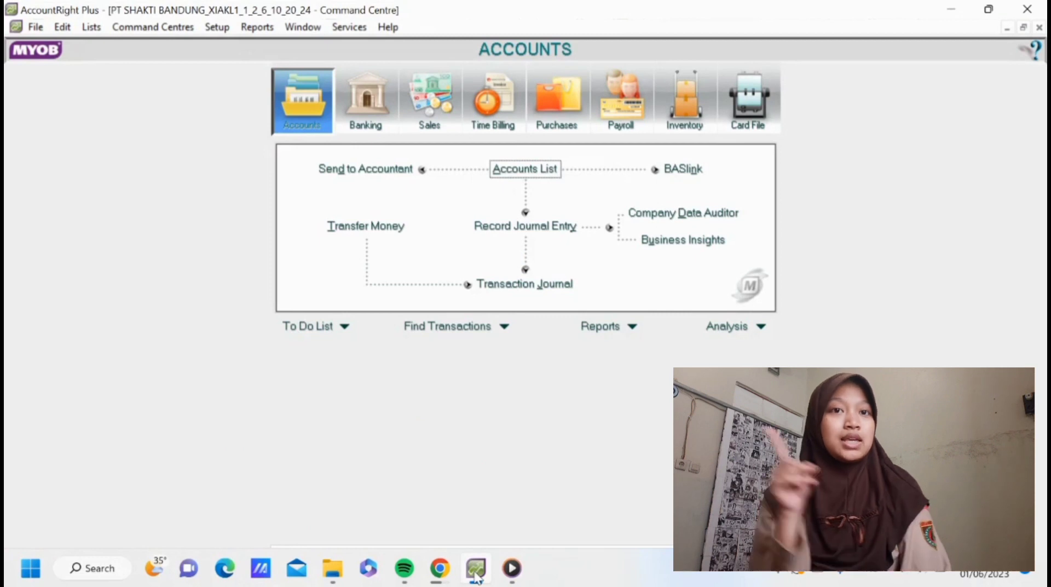
Create customer card 'Toko Anugerah' with card ID C001, then view the Supplier tab of Cards List.
{"action": "left_click", "coordinate": [694, 103]}
{"action": "left_click", "coordinate": [738, 101]}
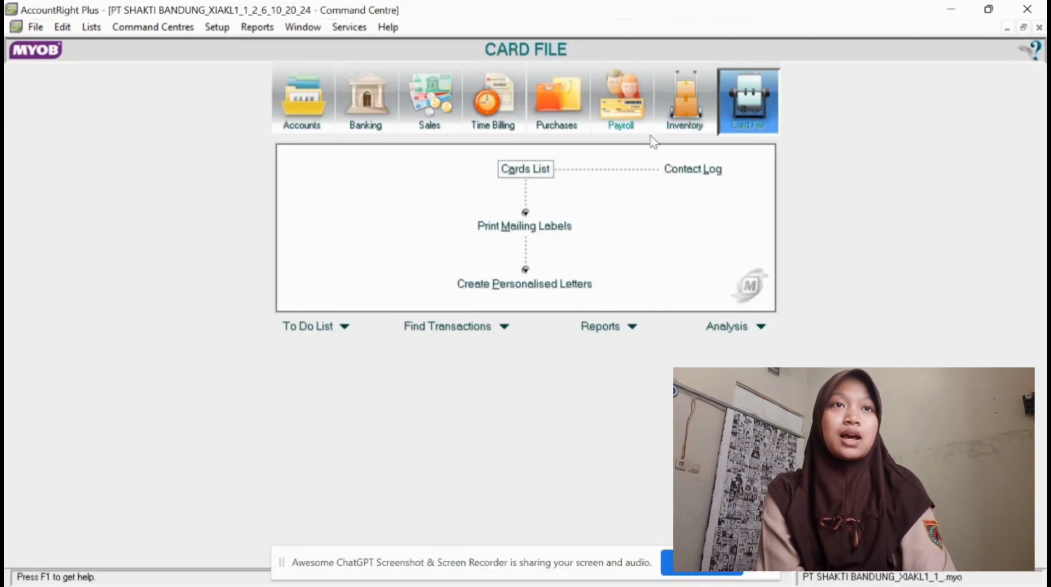
{"action": "left_click", "coordinate": [547, 171]}
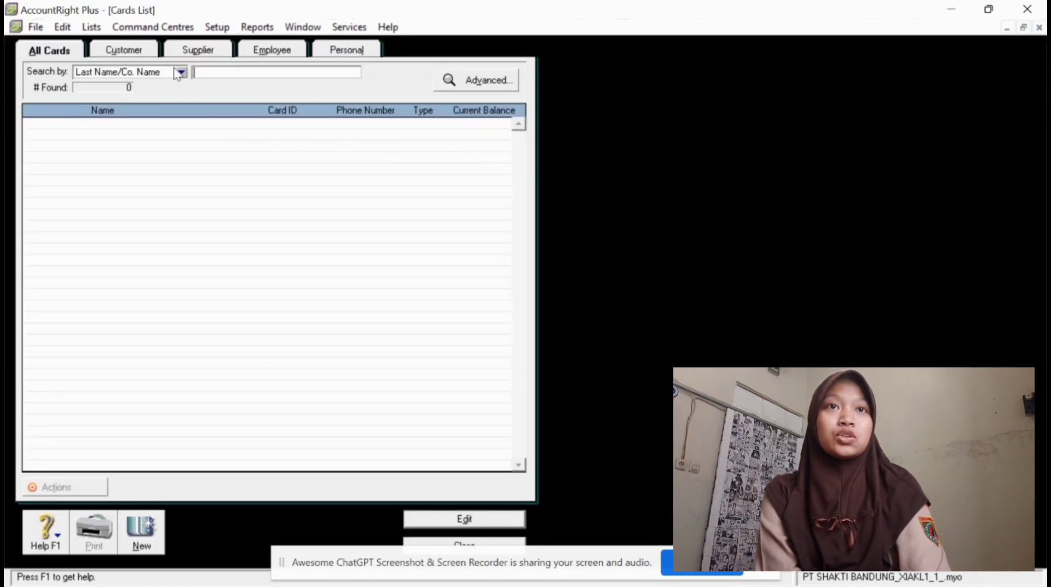
{"action": "left_click", "coordinate": [138, 541]}
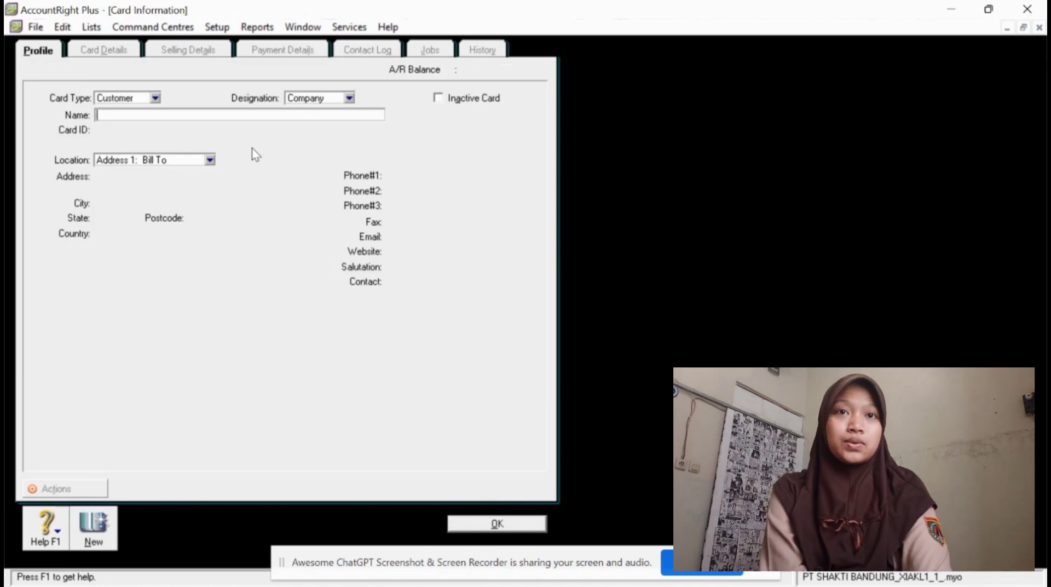
{"action": "type", "text": "Toko "}
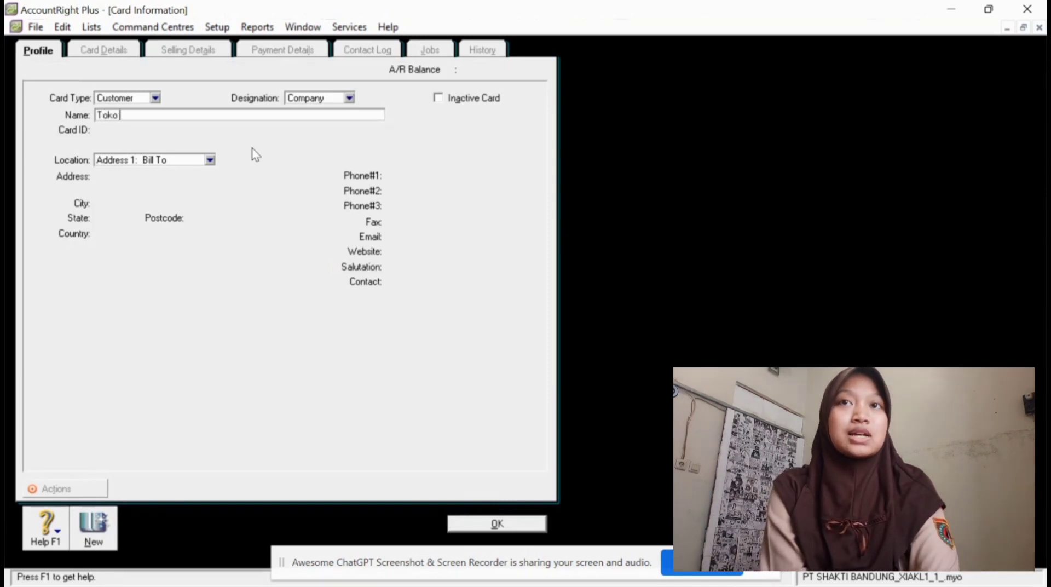
{"action": "type", "text": "Anugerah"}
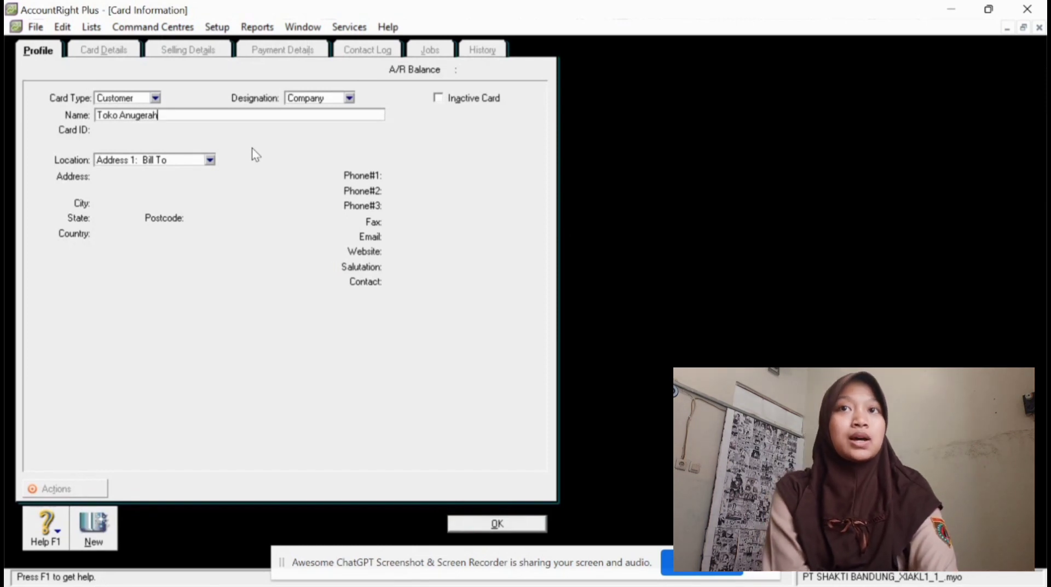
{"action": "key", "text": "Tab"}
{"action": "type", "text": "C001"}
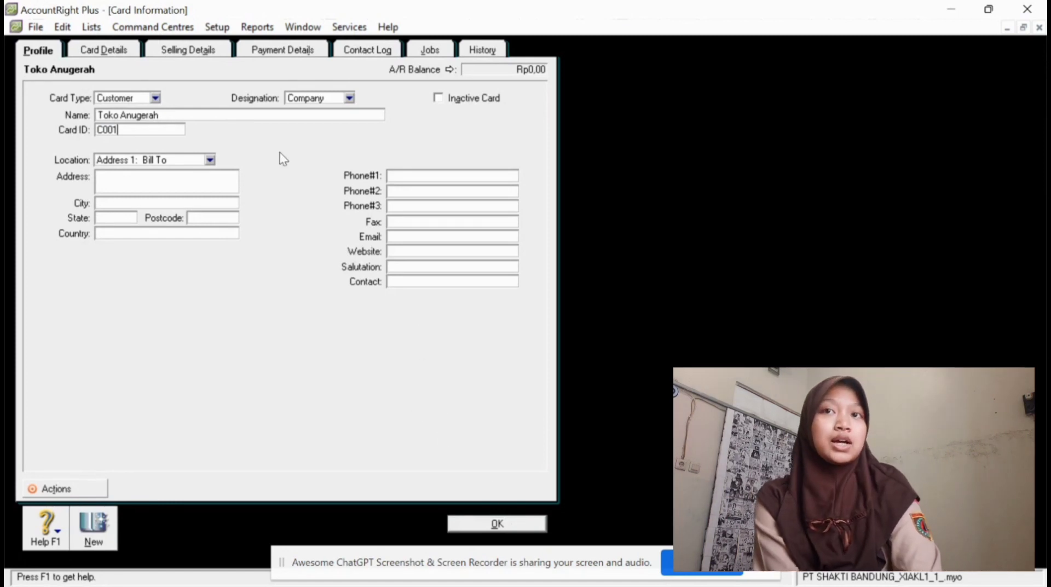
{"action": "left_click", "coordinate": [181, 55]}
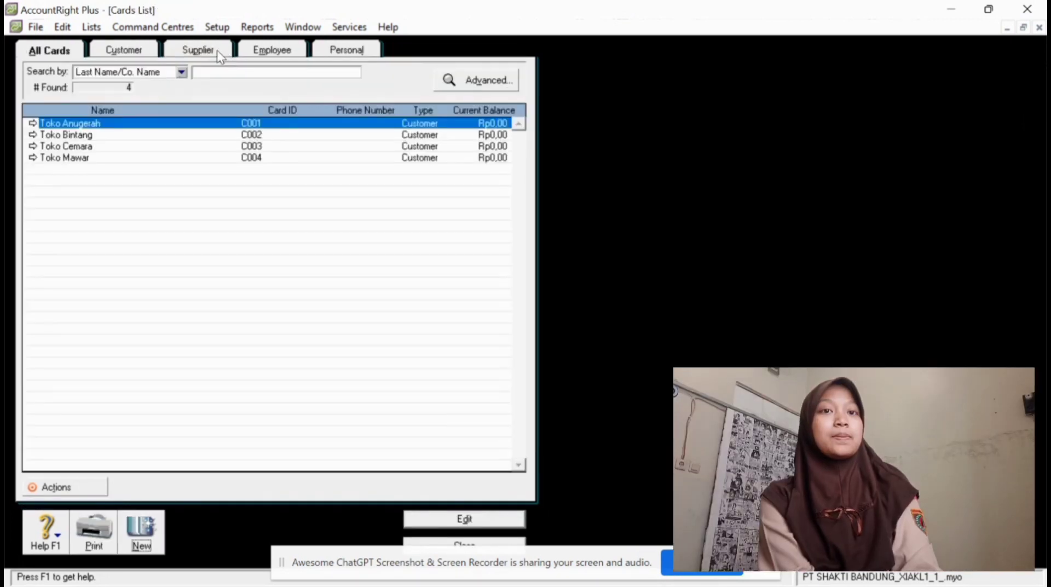
{"action": "left_click", "coordinate": [216, 51]}
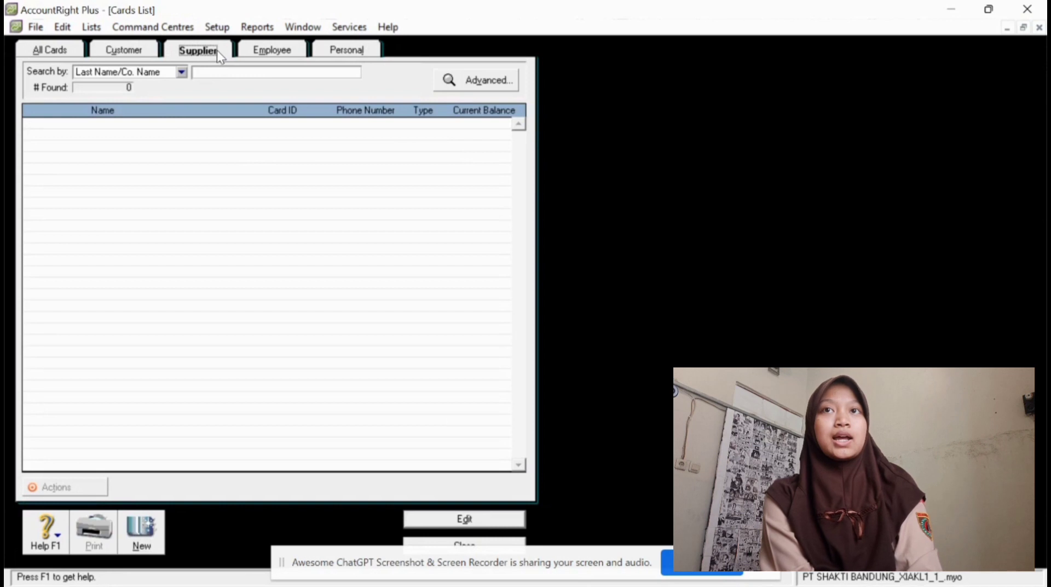
Add supplier card PT Star Line with card ID S001.
{"action": "left_click", "coordinate": [132, 541]}
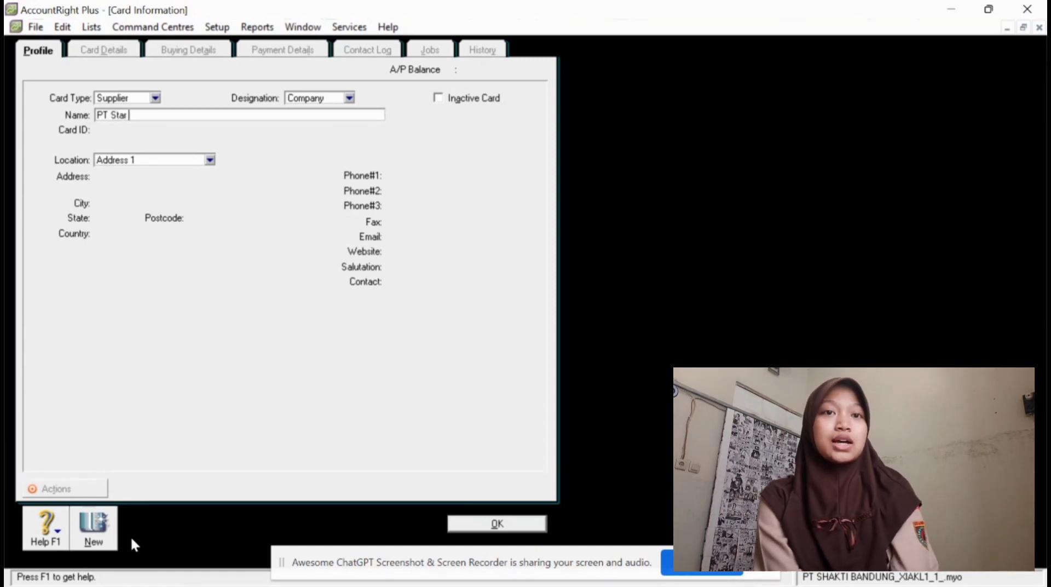
{"action": "key", "text": "Tab"}
{"action": "type", "text": "S001"}
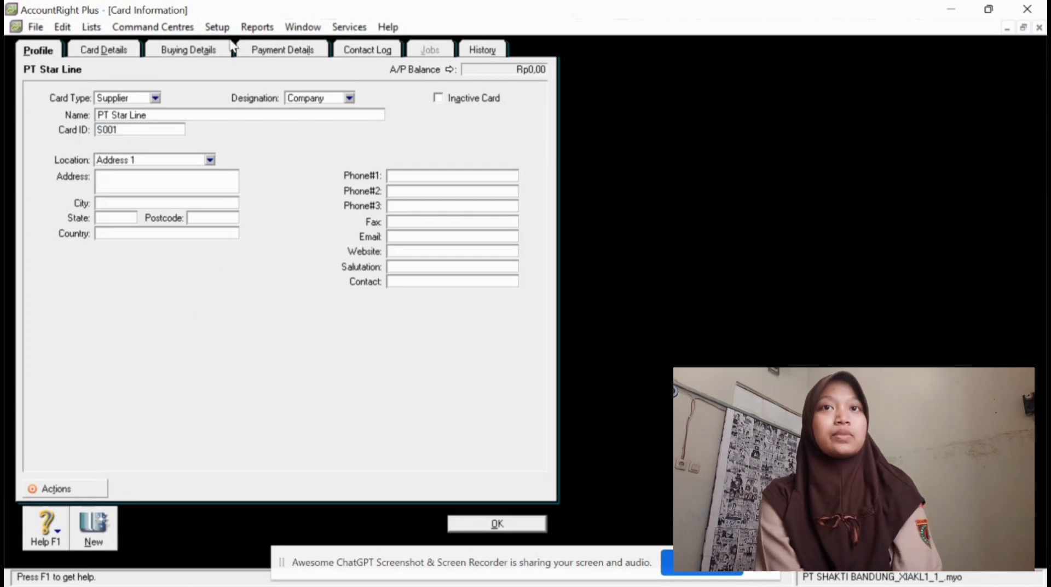
{"action": "left_click", "coordinate": [207, 52]}
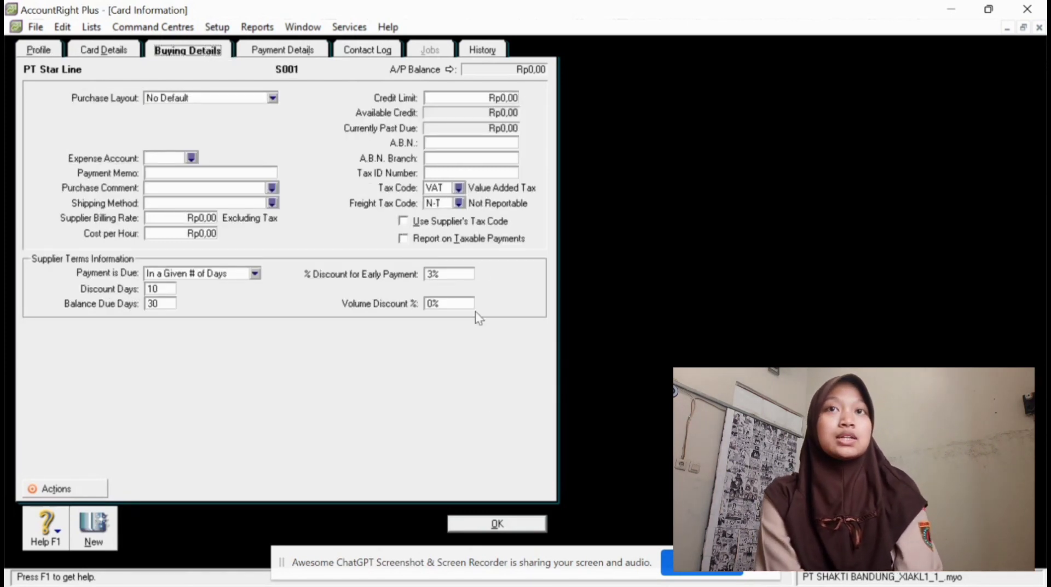
{"action": "left_click", "coordinate": [467, 523]}
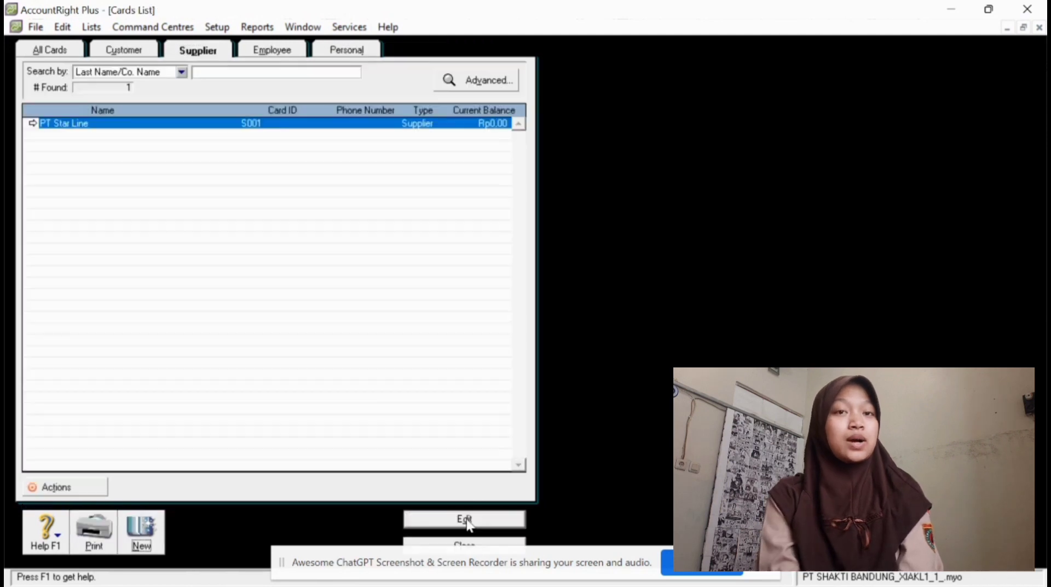
Add supplier card PT Dreams with card ID S002.
{"action": "left_click", "coordinate": [139, 528]}
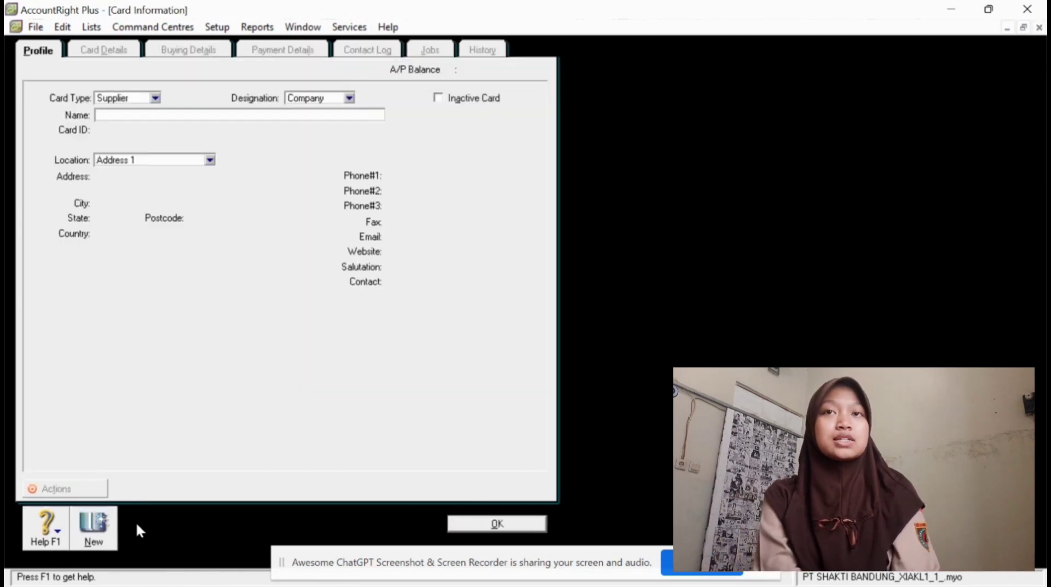
{"action": "type", "text": "PT Dreams"}
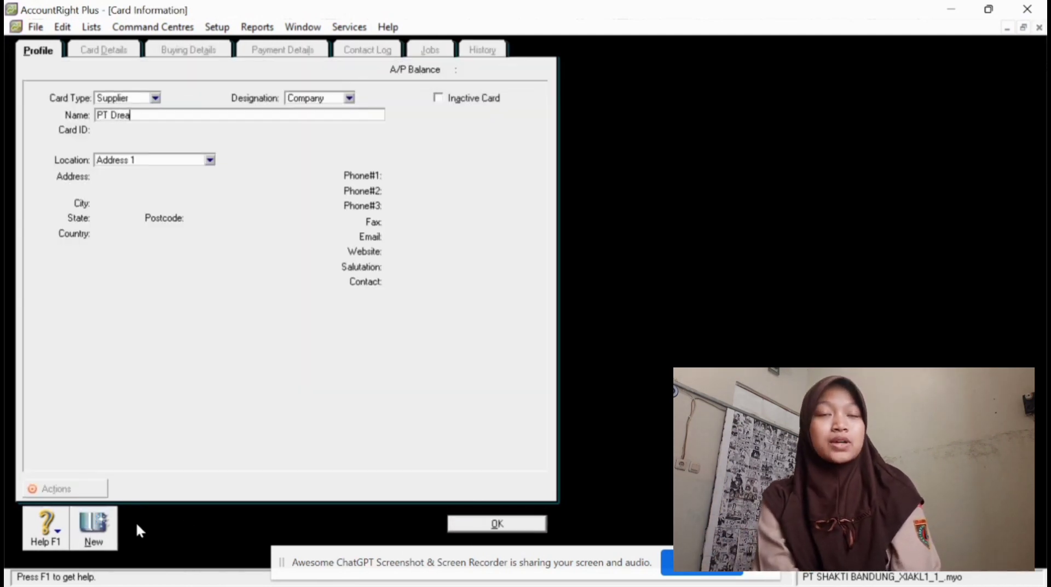
{"action": "key", "text": "Tab"}
{"action": "type", "text": "S0"}
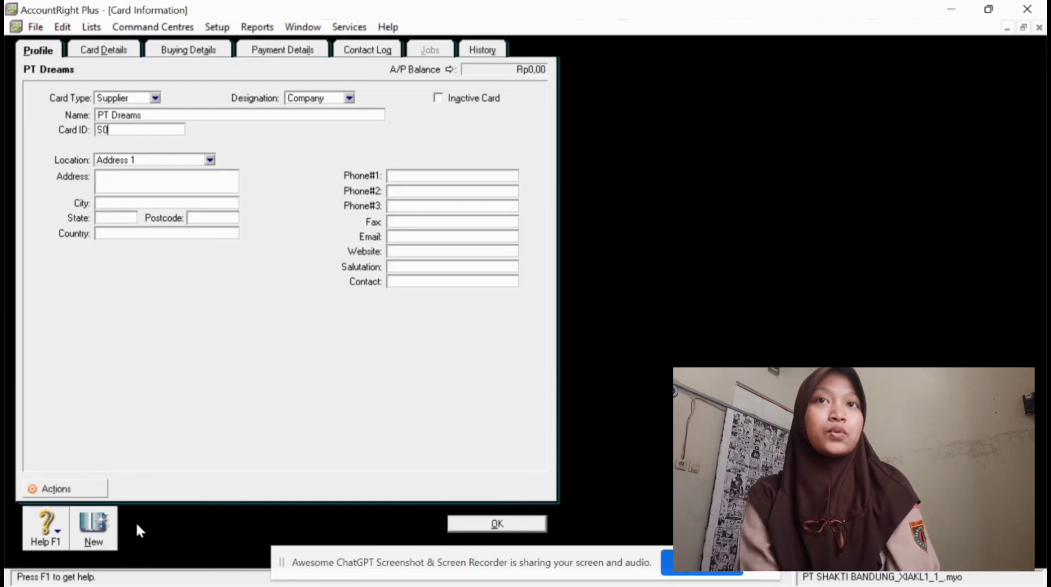
{"action": "left_click", "coordinate": [490, 524]}
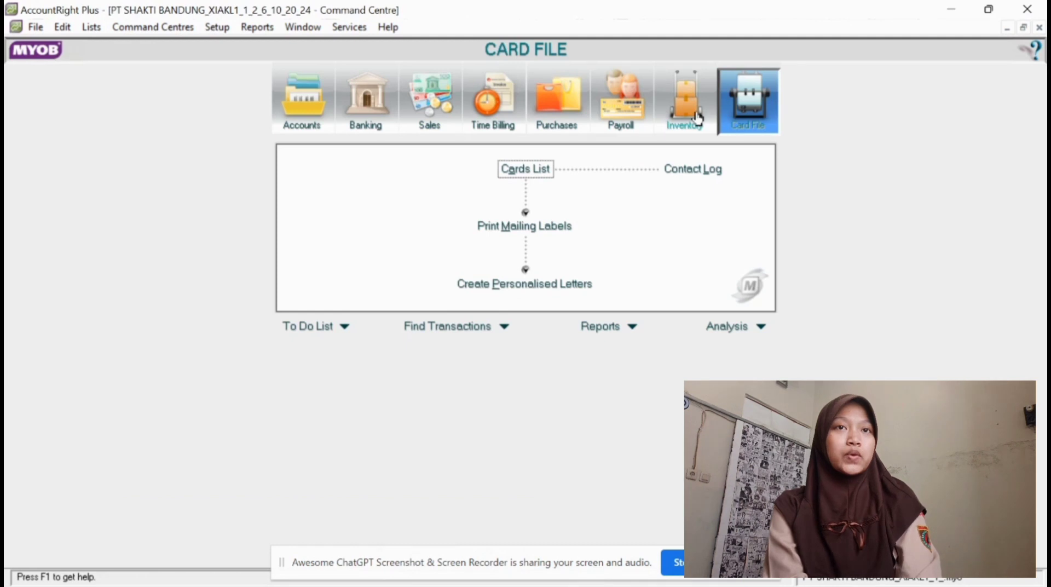
From the Inventory command centre, go to the Items List and start a new item.
{"action": "left_click", "coordinate": [697, 118]}
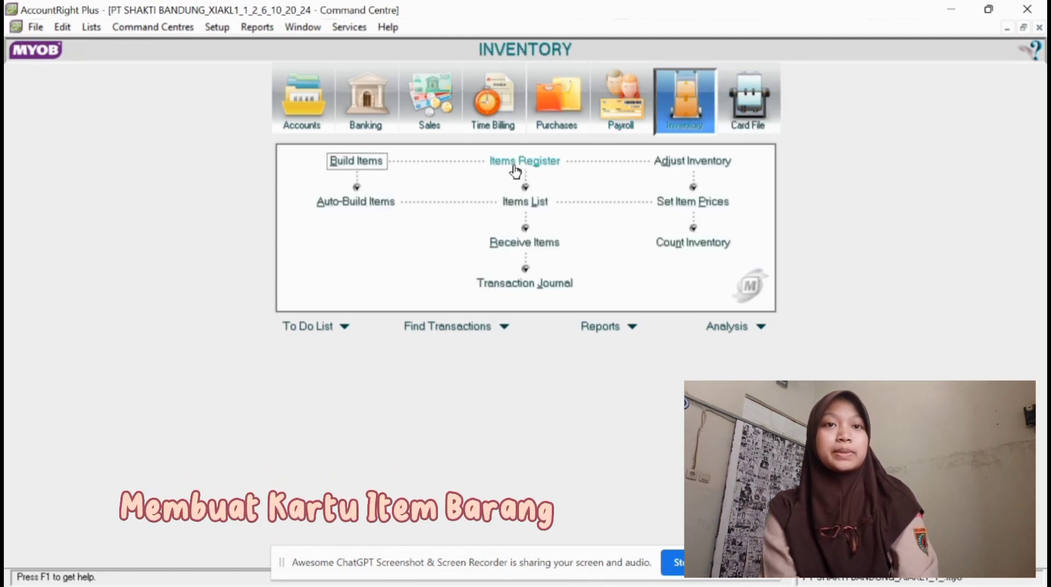
{"action": "left_click", "coordinate": [517, 202]}
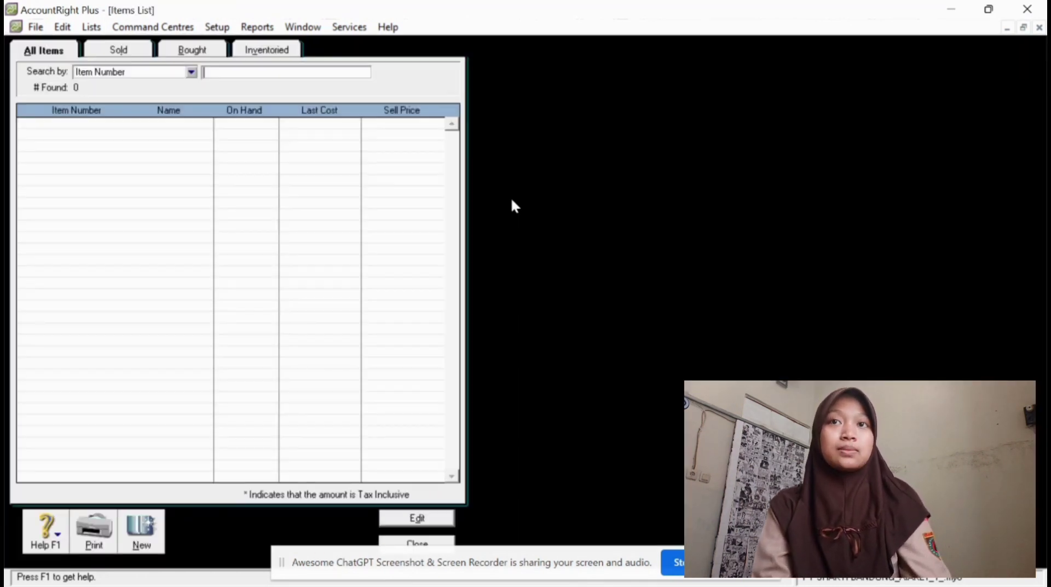
{"action": "left_click", "coordinate": [141, 529]}
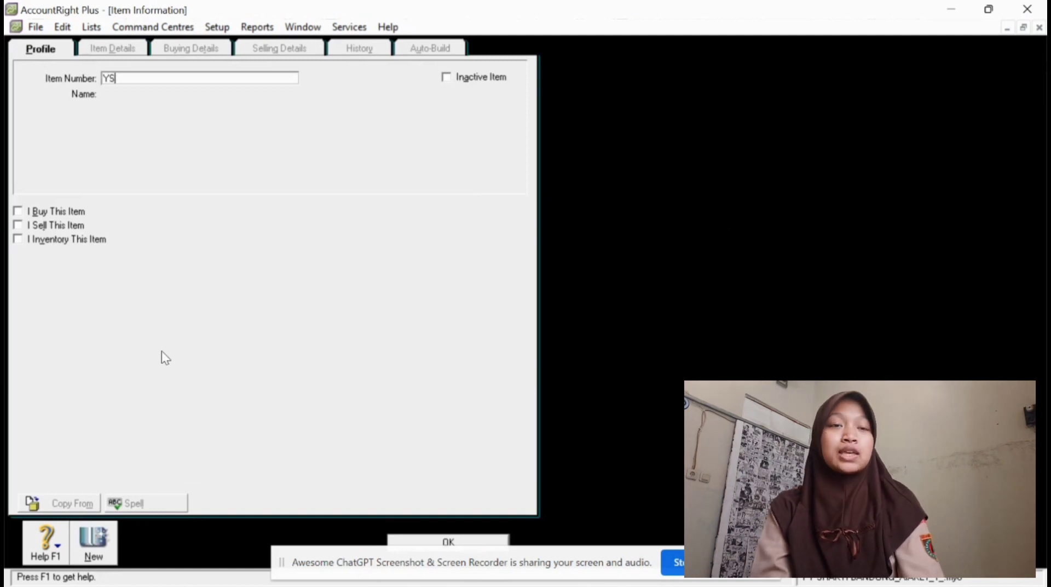
Enter item YS117 'Springbed Single' and mark it as bought, sold and inventoried.
{"action": "type", "text": "S117"}
{"action": "key", "text": "Tab"}
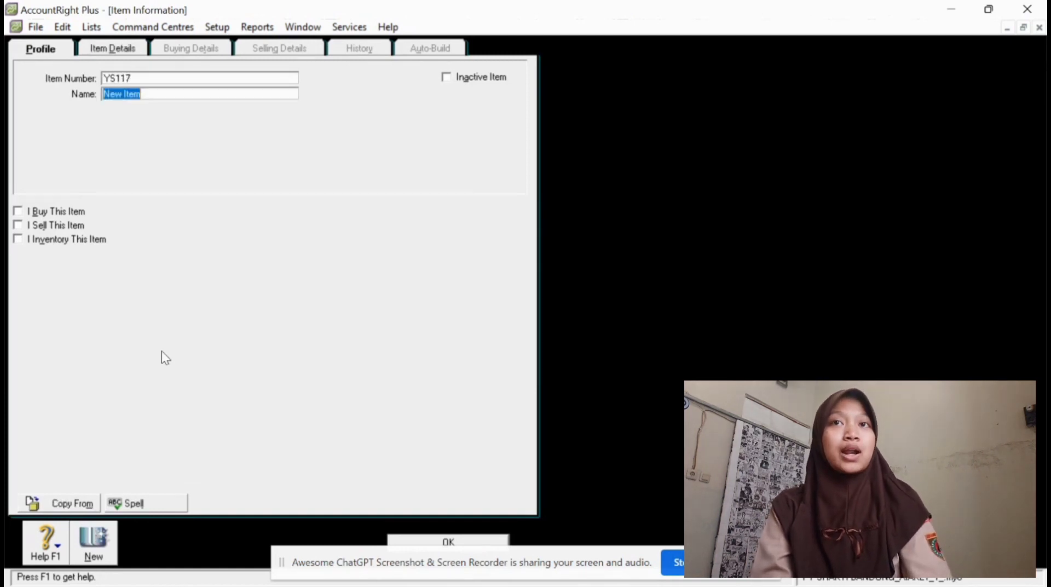
{"action": "type", "text": "Springbed Single"}
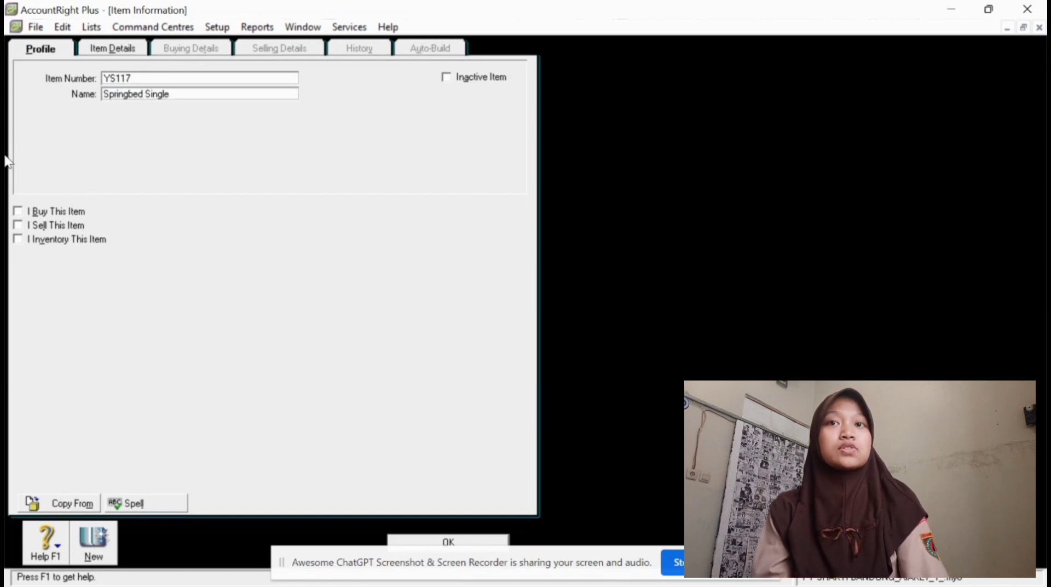
{"action": "left_click", "coordinate": [31, 212]}
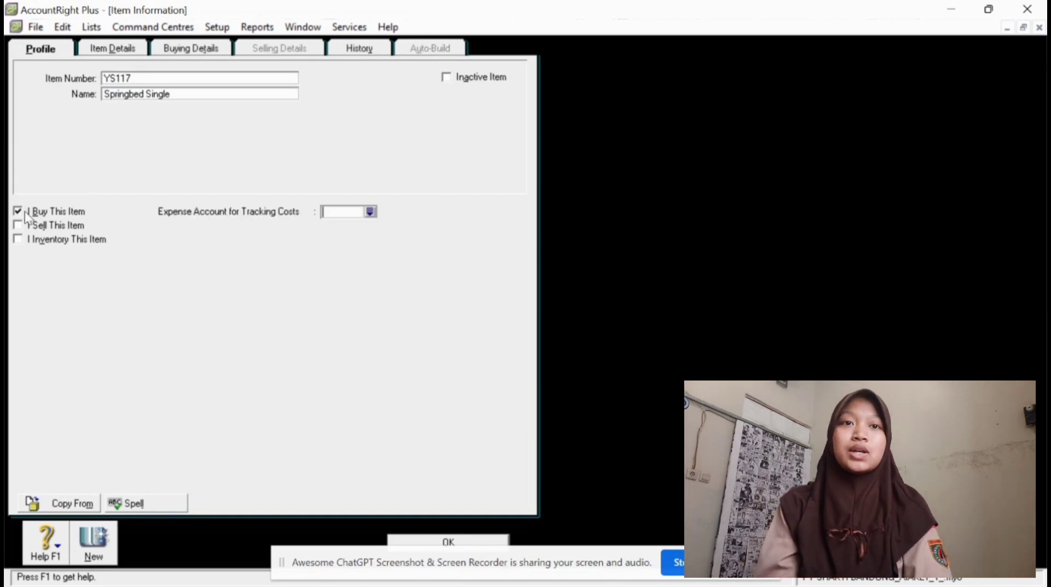
{"action": "left_click", "coordinate": [20, 226]}
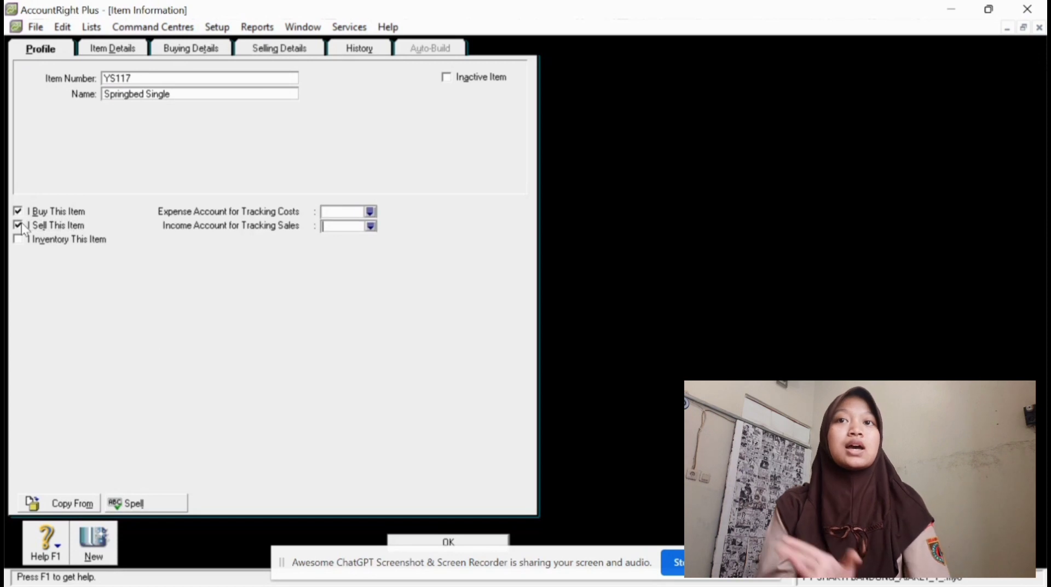
{"action": "left_click", "coordinate": [21, 238]}
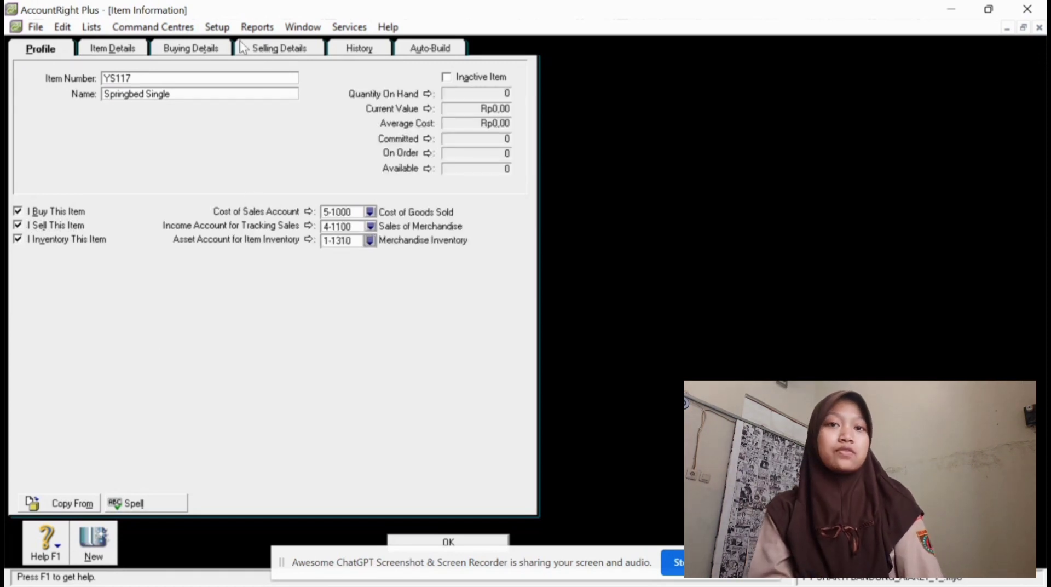
{"action": "left_click", "coordinate": [187, 51]}
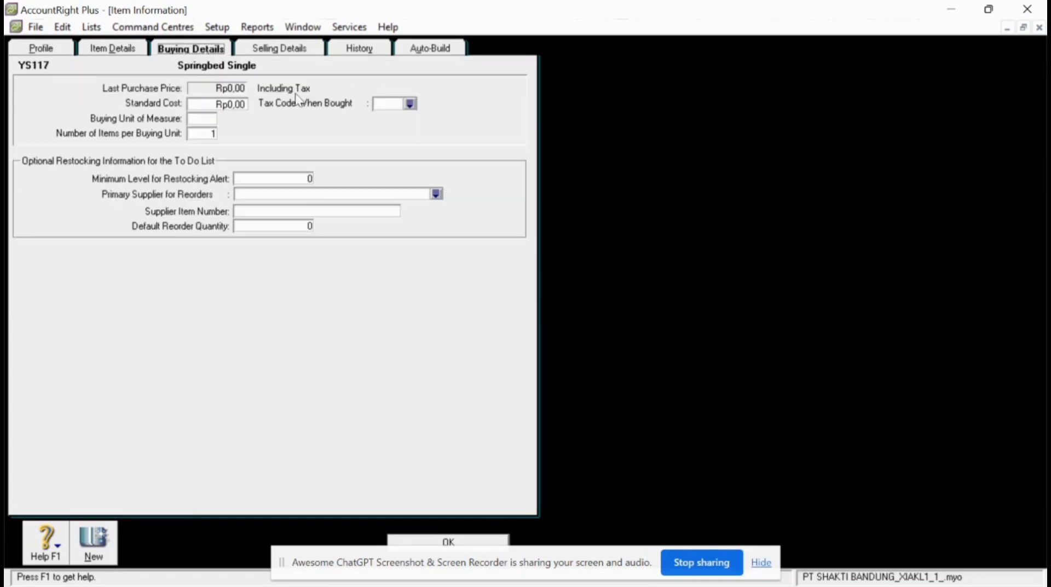
Set Springbed Single's buying tax code to VAT.
{"action": "left_click", "coordinate": [411, 104]}
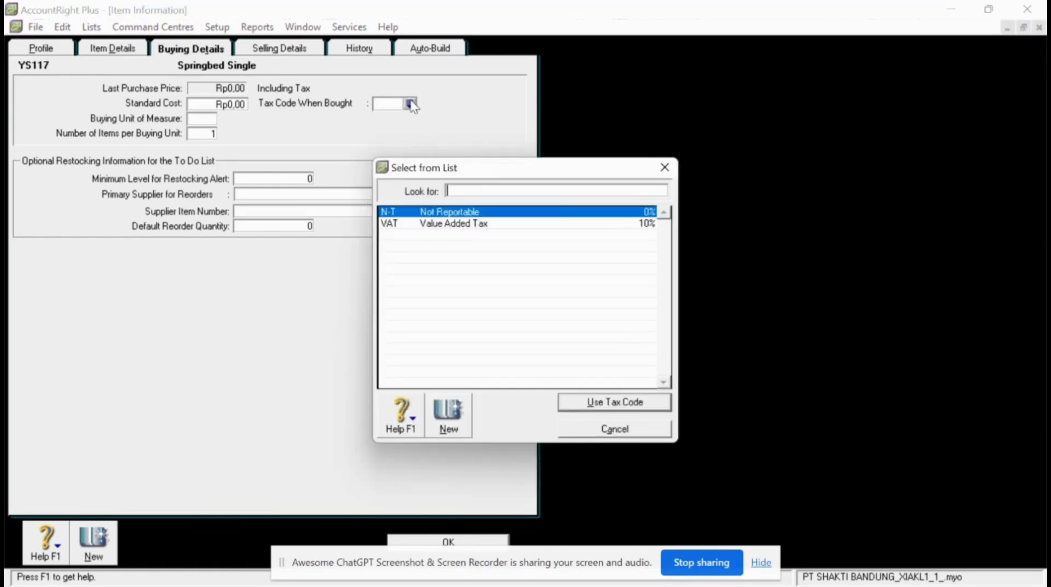
{"action": "left_click", "coordinate": [460, 224]}
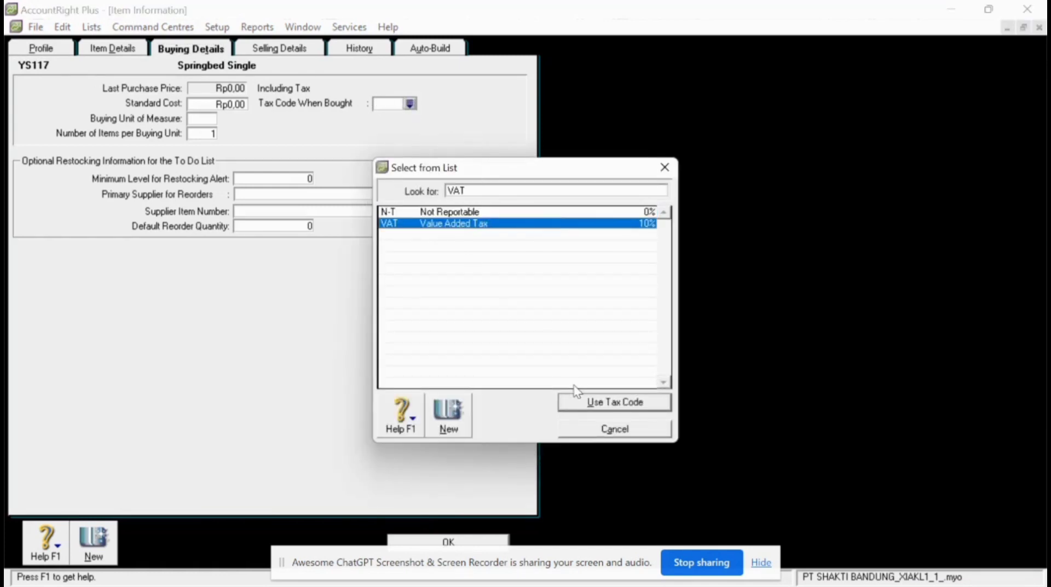
{"action": "left_click", "coordinate": [591, 401]}
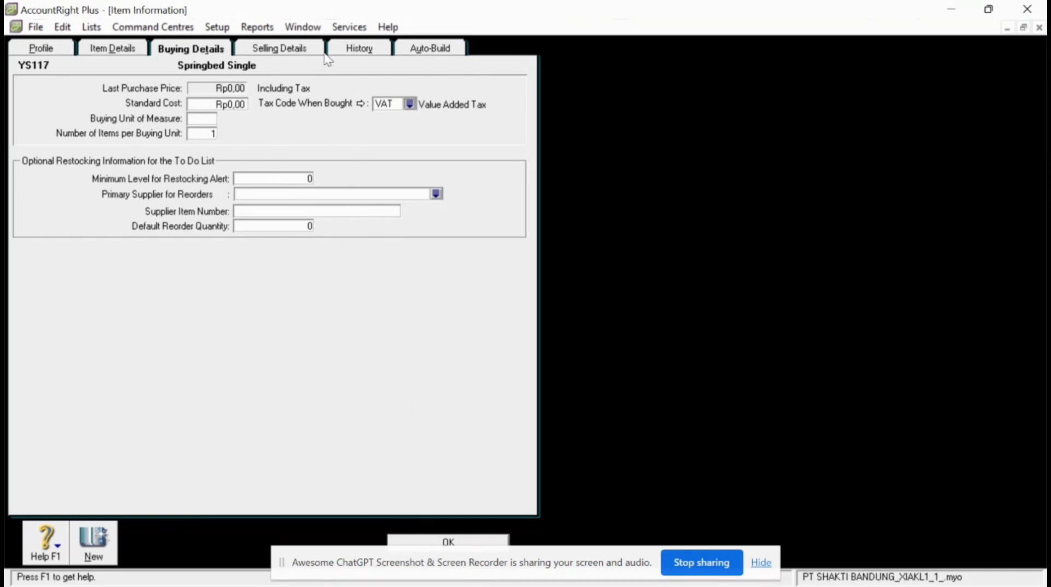
Set the selling tax code to VAT as well and save the item.
{"action": "left_click", "coordinate": [298, 52]}
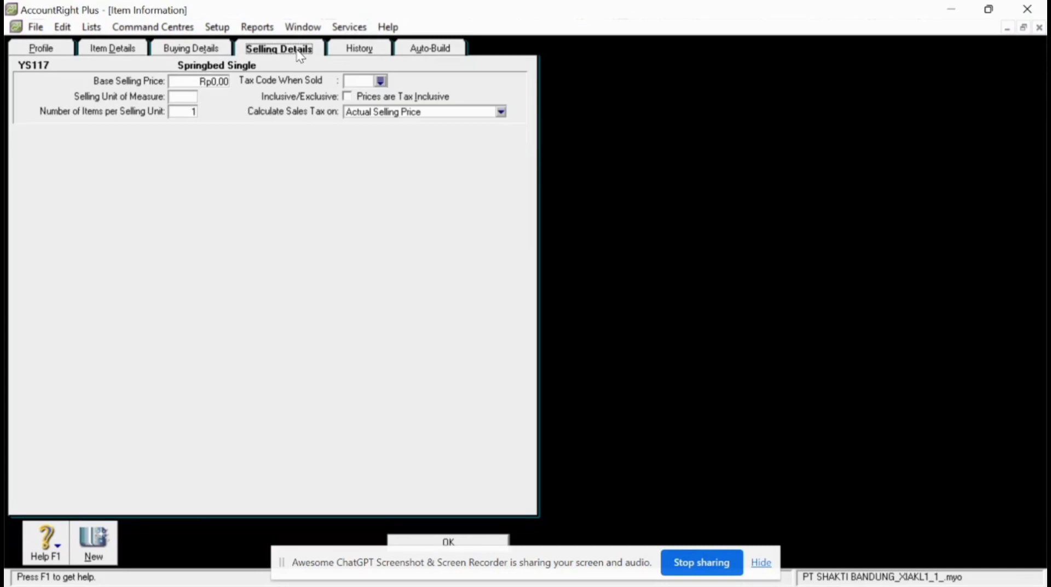
{"action": "left_click", "coordinate": [380, 81]}
{"action": "left_click", "coordinate": [449, 224]}
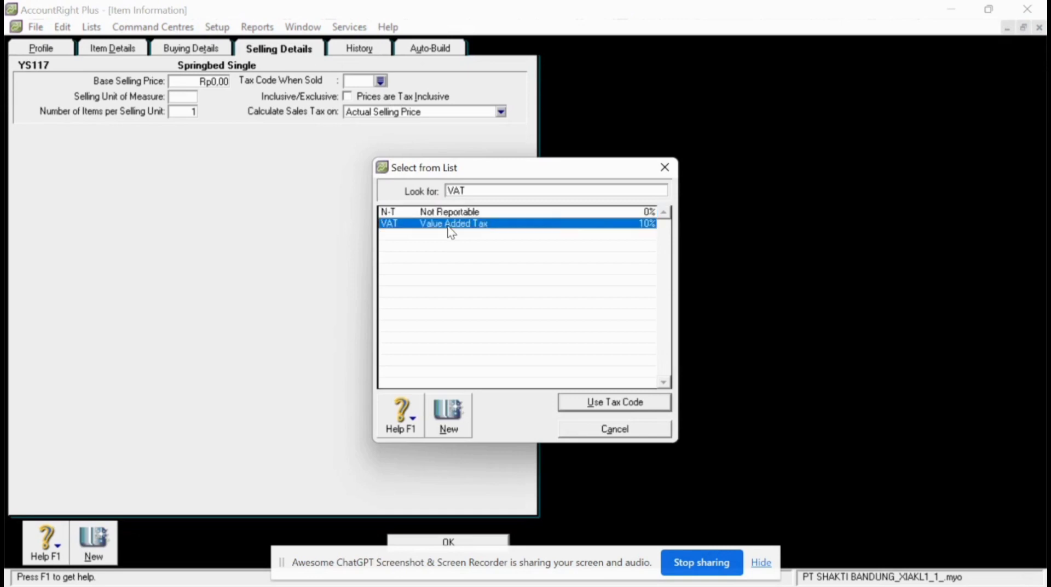
{"action": "left_click", "coordinate": [580, 404]}
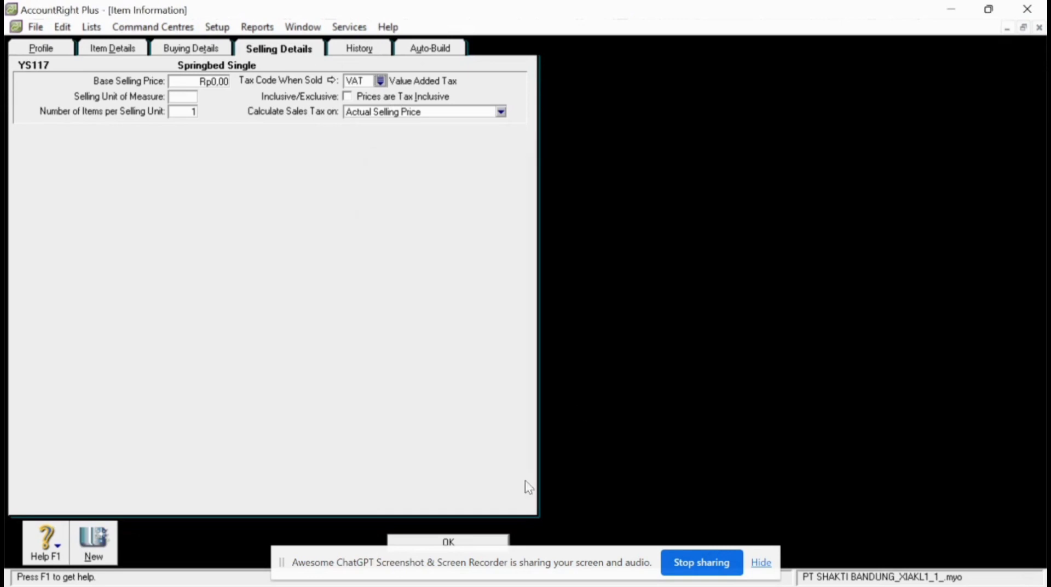
{"action": "left_click", "coordinate": [462, 542]}
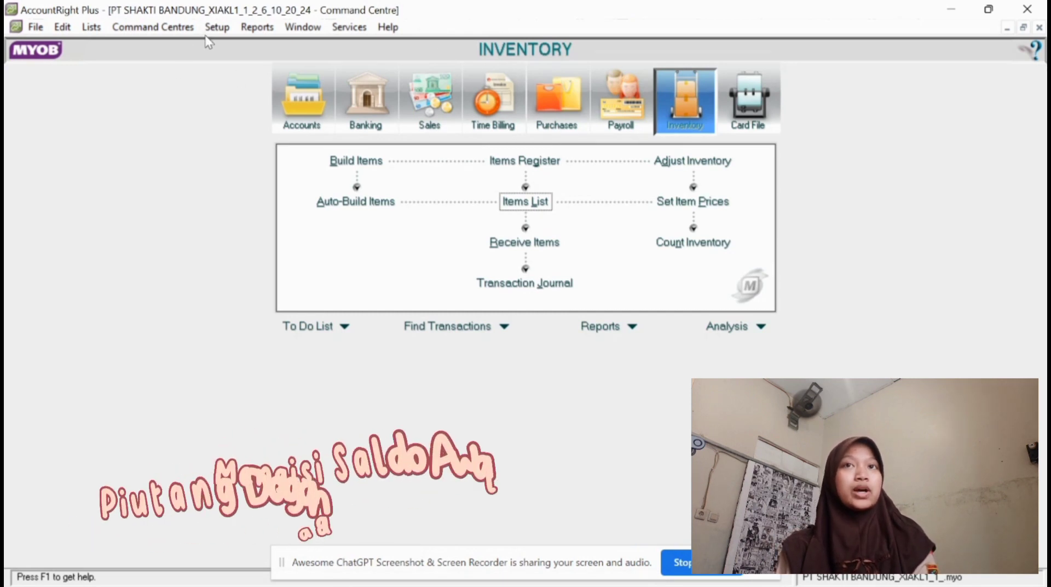
Open Setup > Balances > Customer Balances to list the four Toko customers.
{"action": "left_click", "coordinate": [220, 27]}
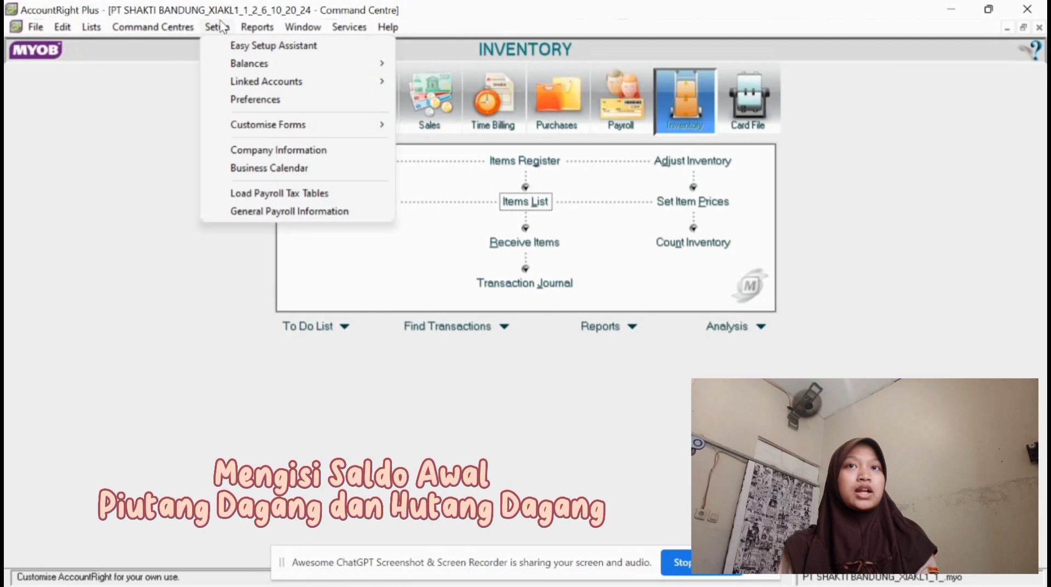
{"action": "mouse_move", "coordinate": [273, 63]}
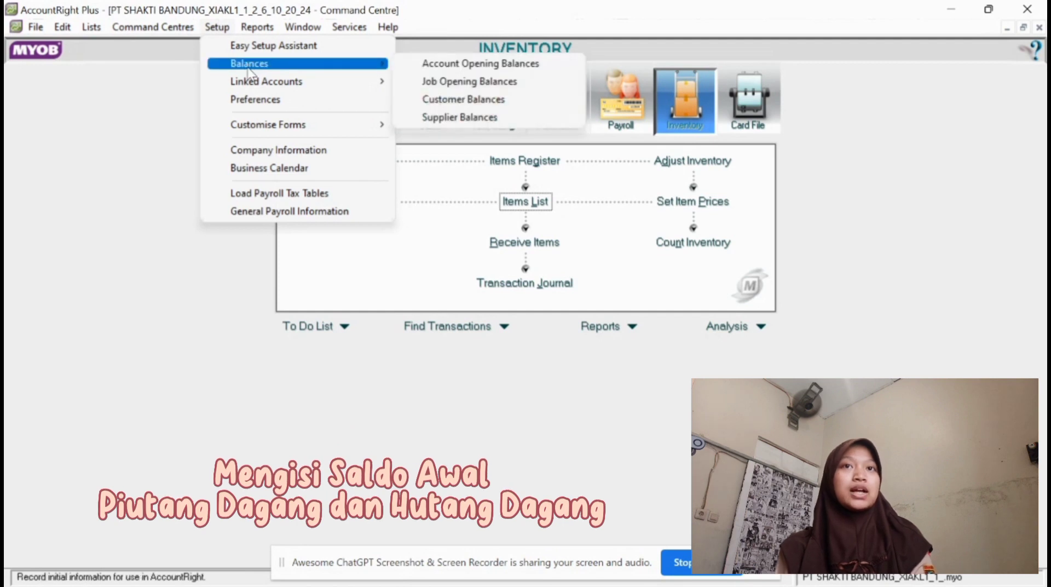
{"action": "left_click", "coordinate": [446, 100]}
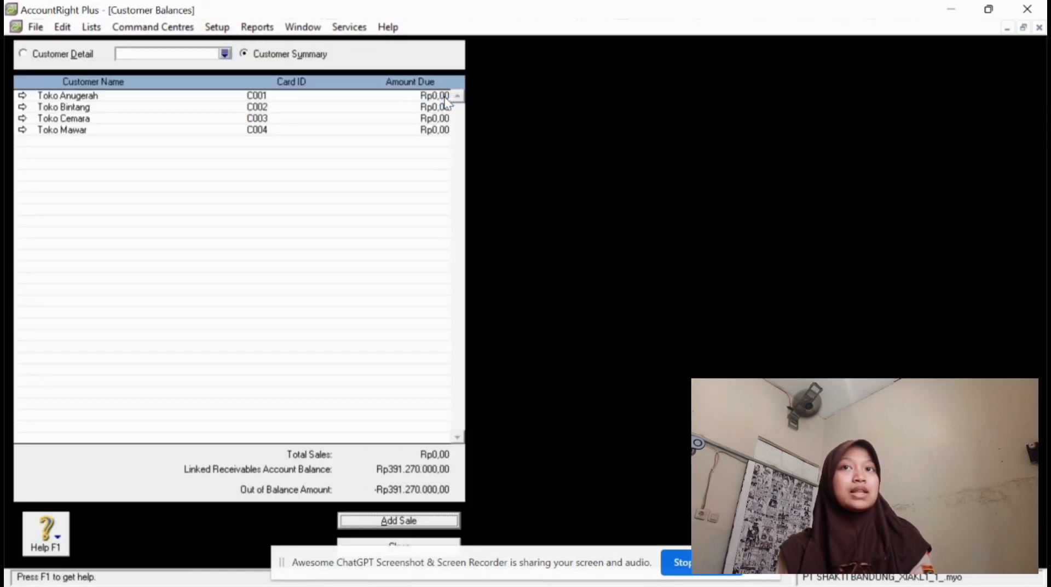
Enter Toko Anugerah's historical sale FK11SB08 of Rp115.060.000,00 with tax code N-T.
{"action": "double_click", "coordinate": [128, 97]}
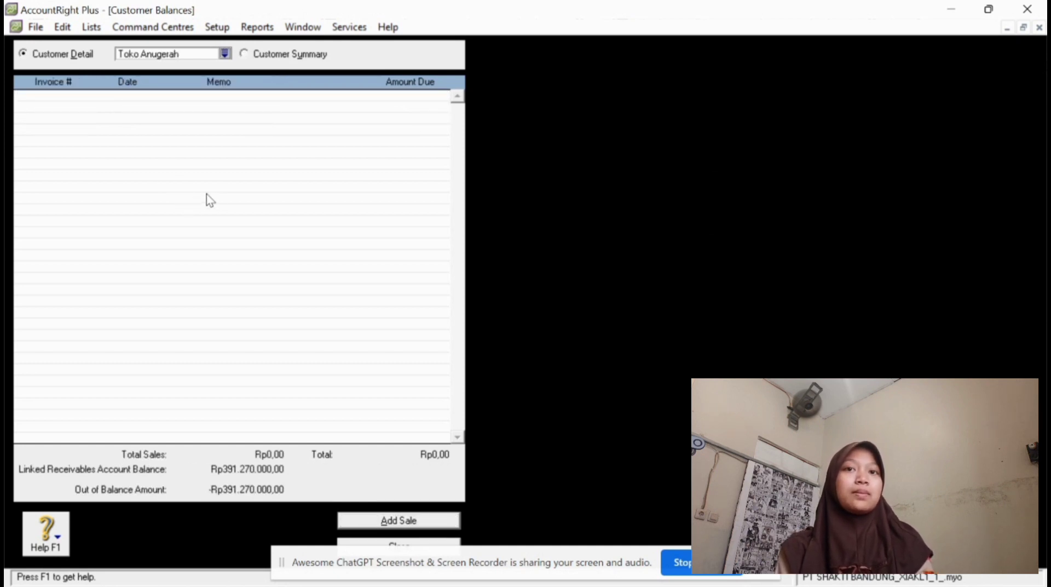
{"action": "left_click", "coordinate": [359, 520]}
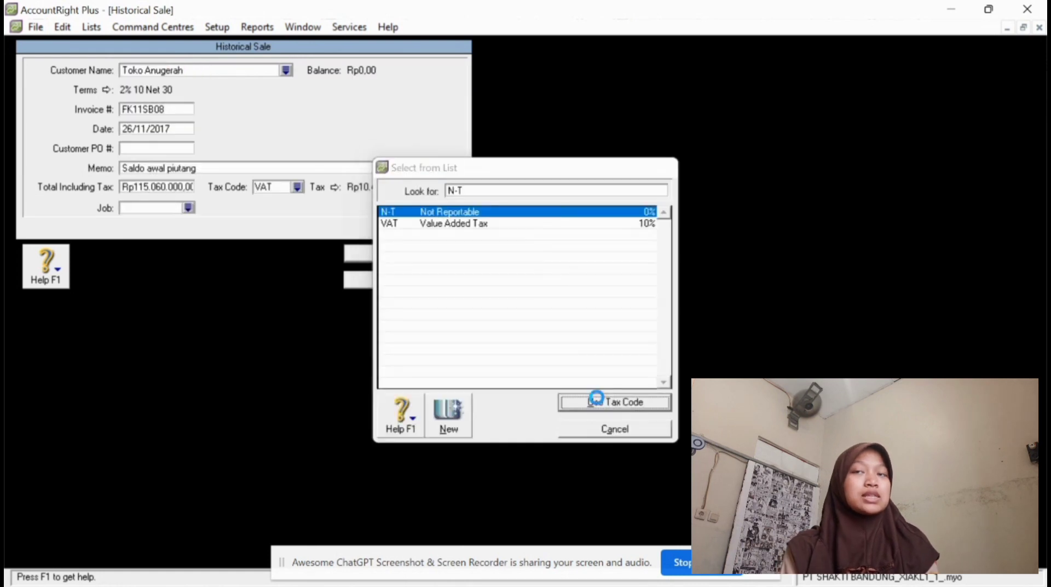
{"action": "left_click", "coordinate": [599, 399]}
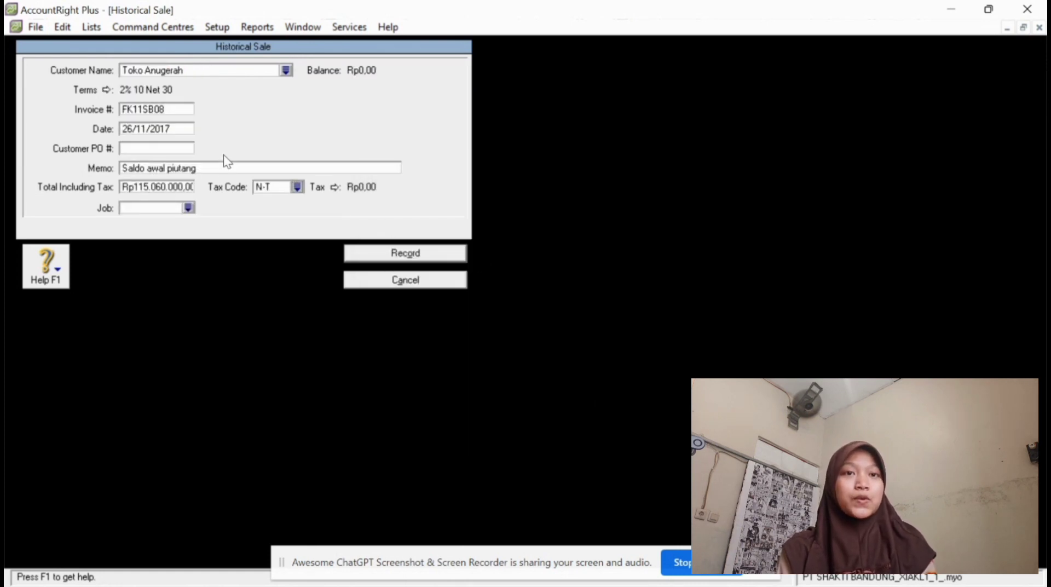
{"action": "double_click", "coordinate": [189, 185]}
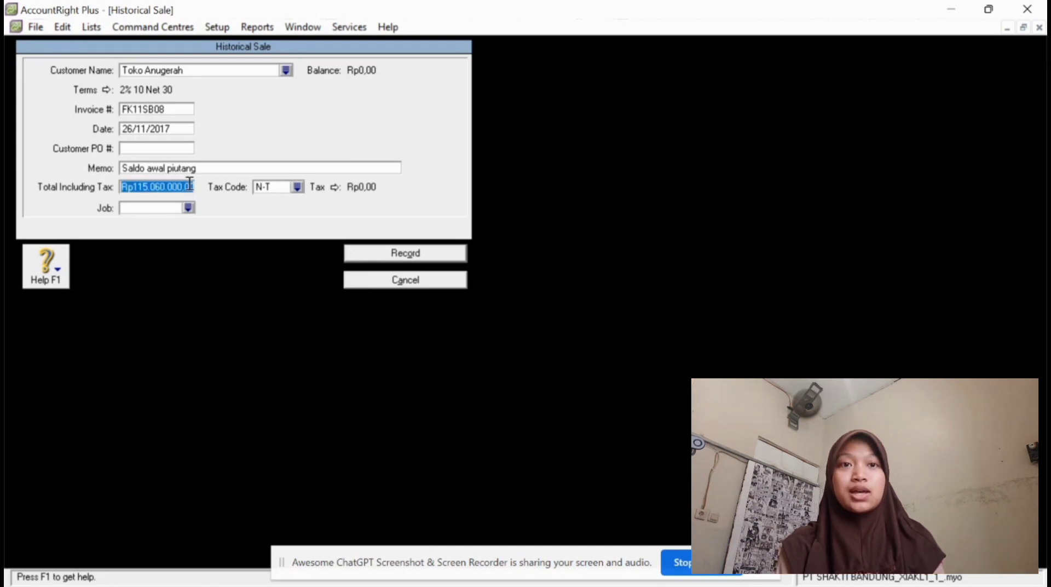
{"action": "left_click", "coordinate": [190, 184]}
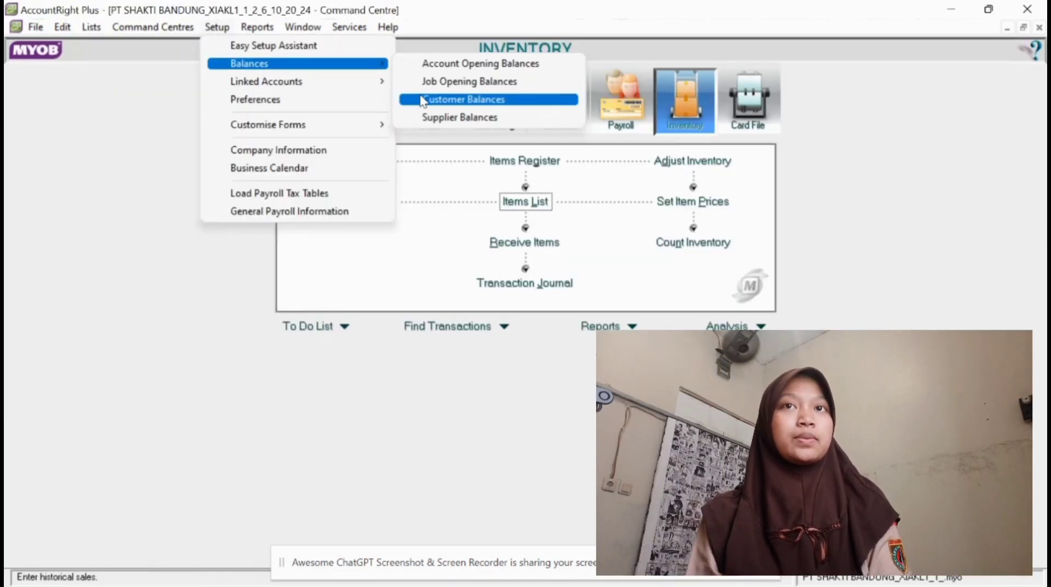
Start a historical sale for Toko Bintang, invoice FK11SB06 dated 20/11/2017.
{"action": "left_click", "coordinate": [421, 100]}
{"action": "double_click", "coordinate": [126, 108]}
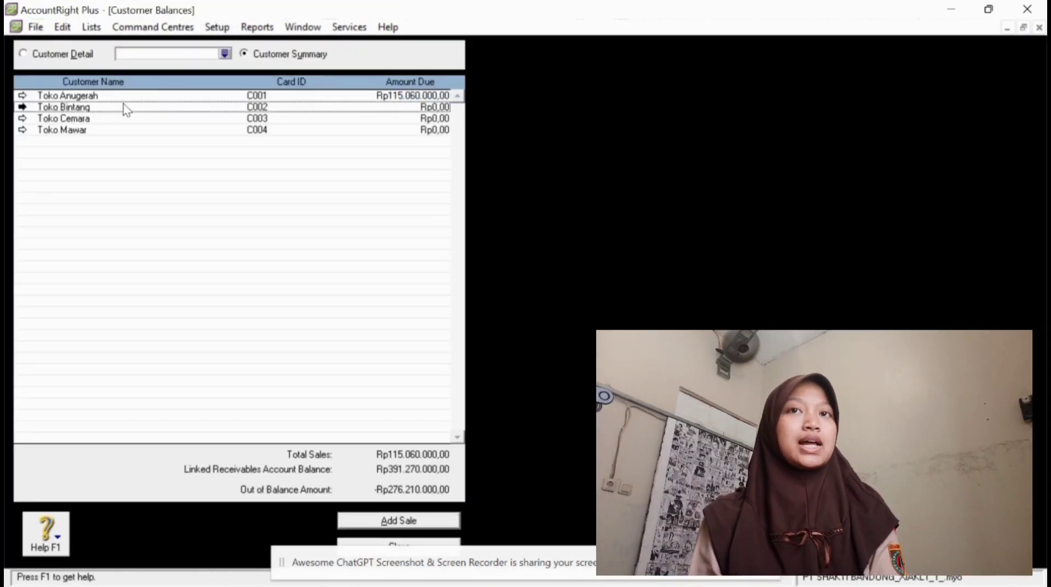
{"action": "left_click", "coordinate": [364, 522]}
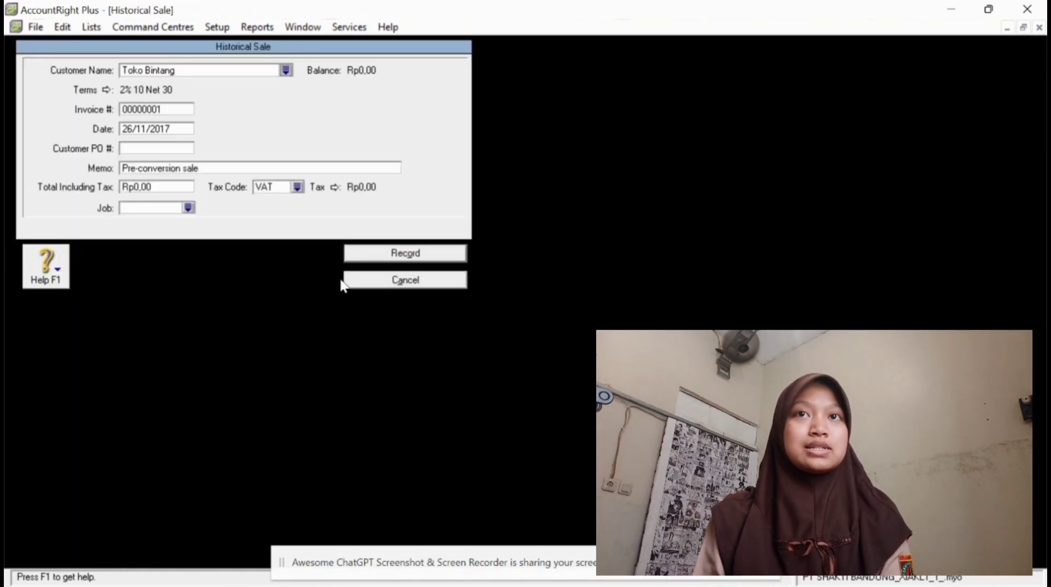
{"action": "left_click", "coordinate": [176, 111]}
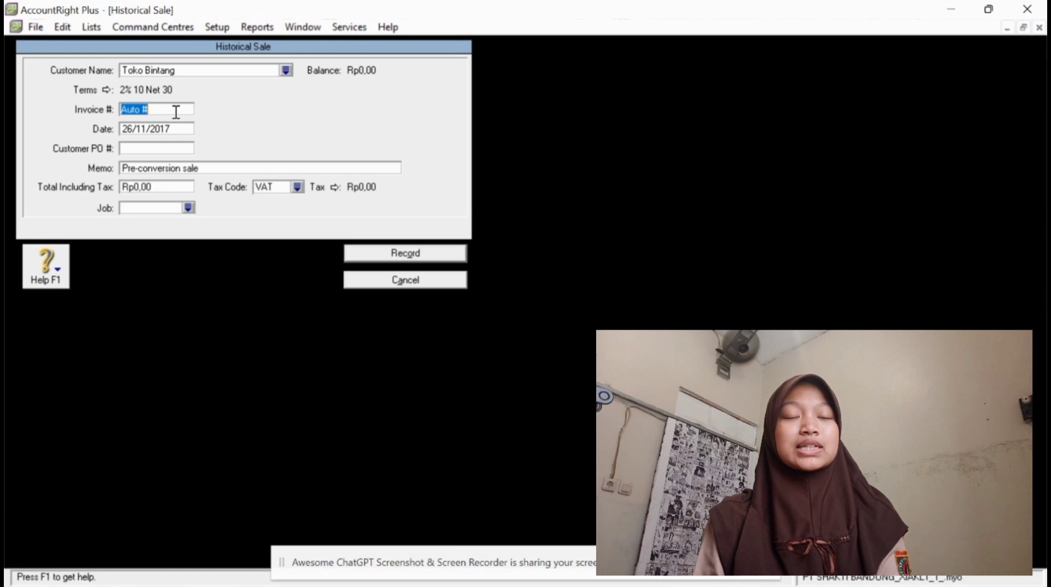
{"action": "type", "text": "FK11SB06"}
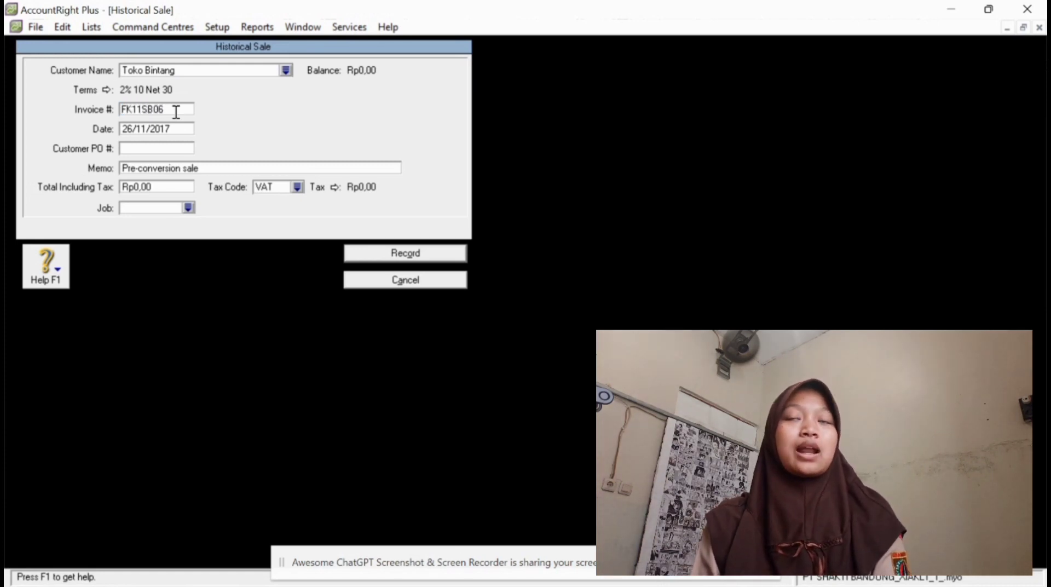
{"action": "key", "text": "Tab"}
{"action": "type", "text": "20"}
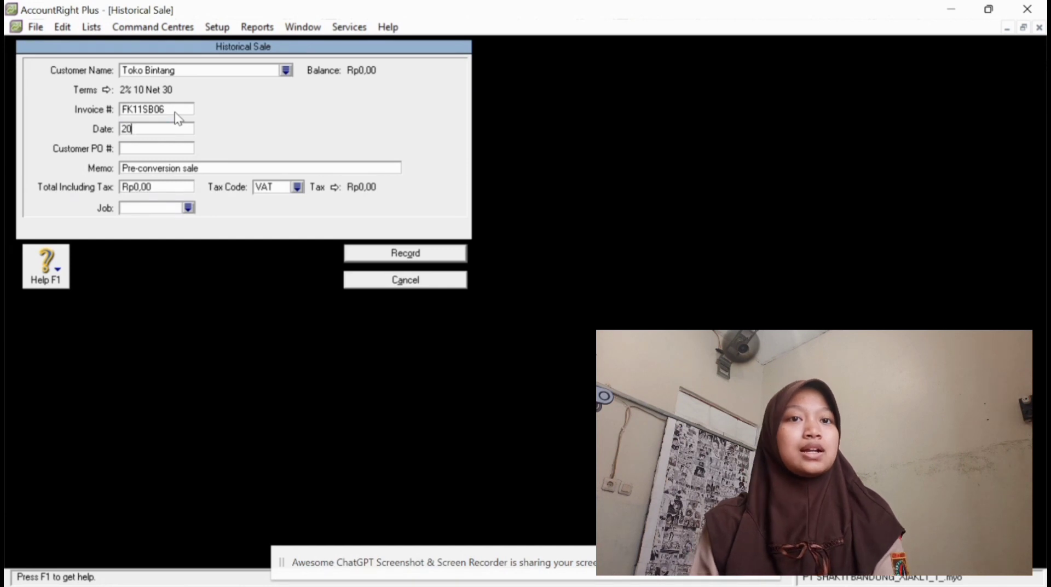
{"action": "type", "text": "/11/2017"}
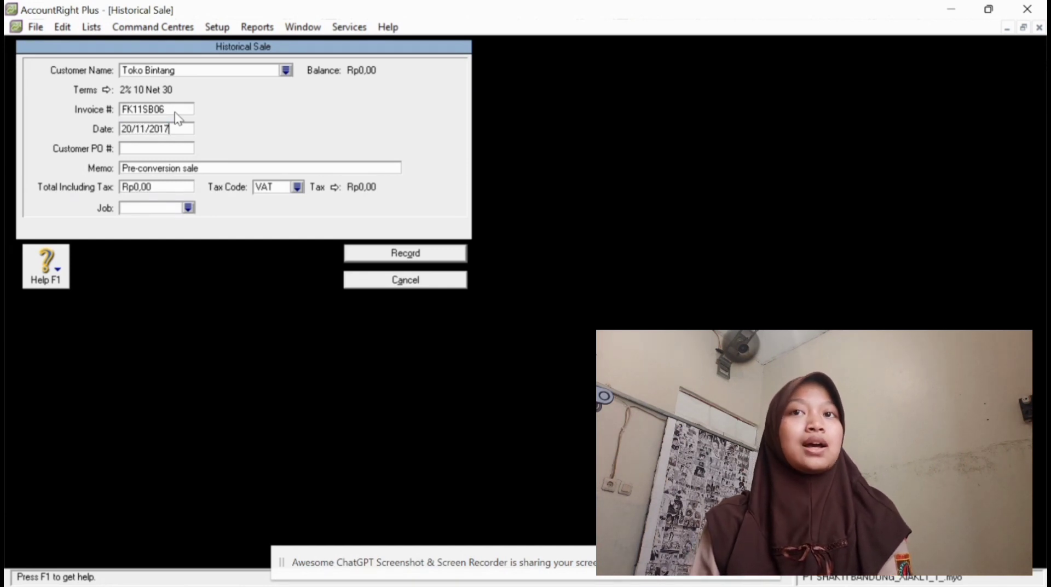
Add memo 'Saldo awal piutang' and total Rp95.700.000,00, then record the sale.
{"action": "key", "text": "Tab"}
{"action": "key", "text": "Tab"}
{"action": "type", "text": "Sal"}
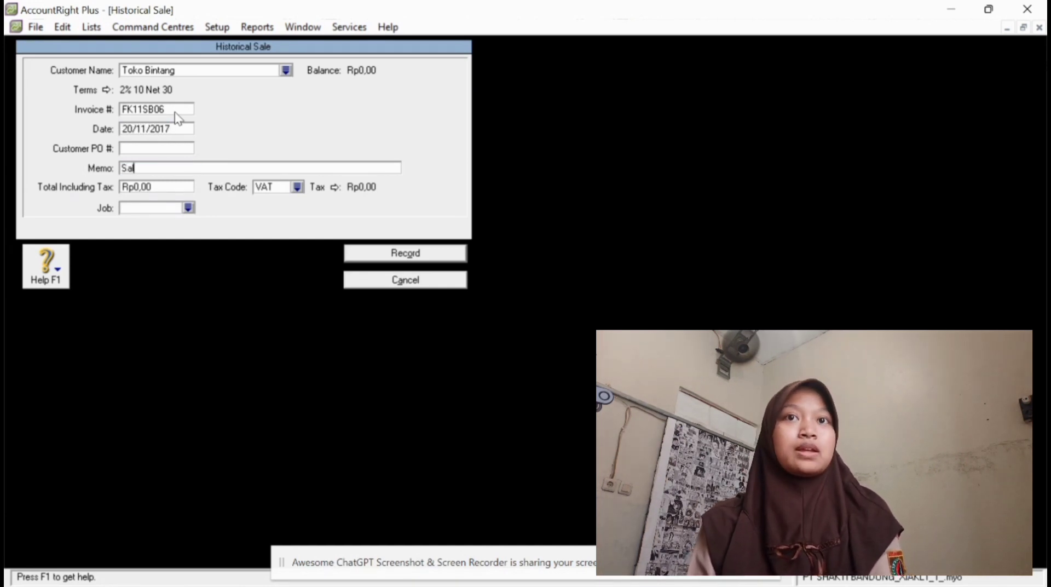
{"action": "type", "text": "do awal piutang"}
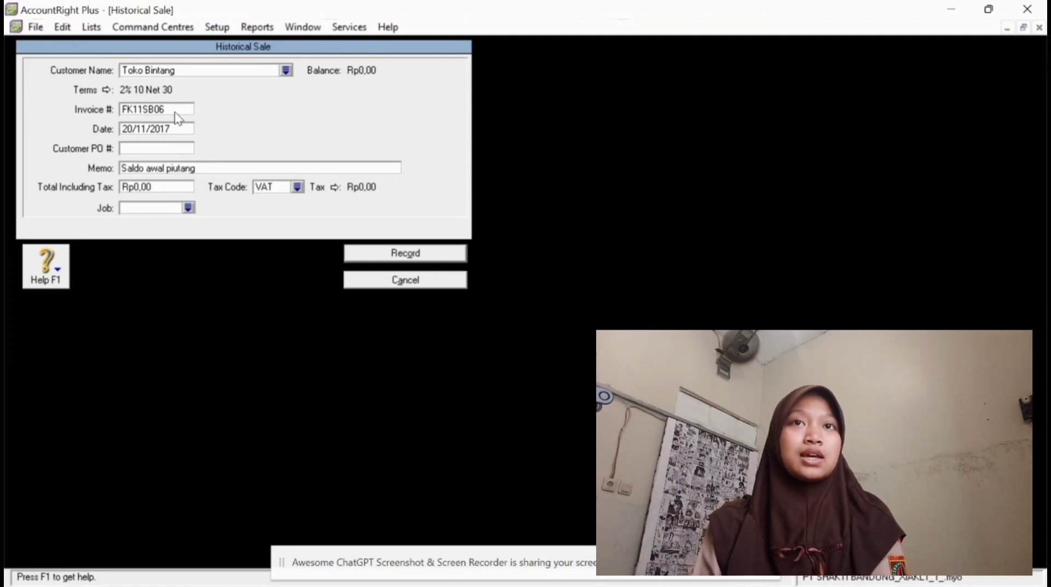
{"action": "key", "text": "Tab"}
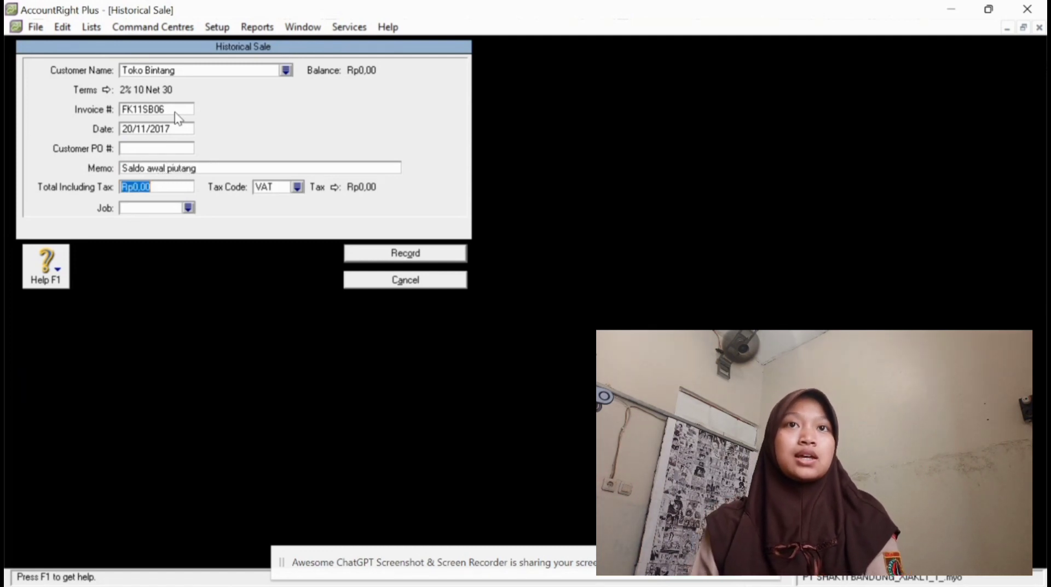
{"action": "type", "text": "95700"}
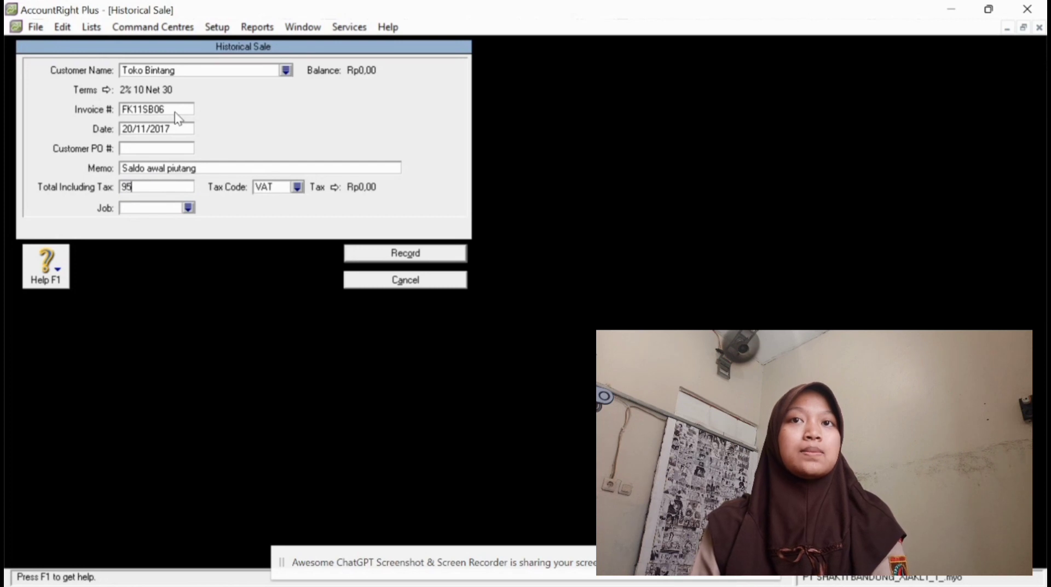
{"action": "key", "text": "Tab"}
{"action": "left_click", "coordinate": [382, 262]}
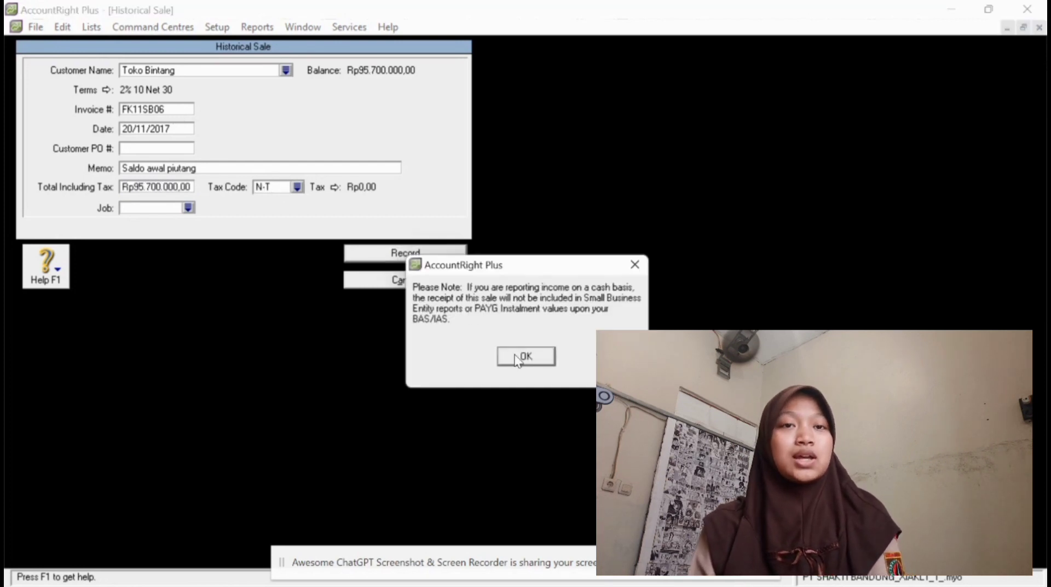
{"action": "left_click", "coordinate": [513, 351]}
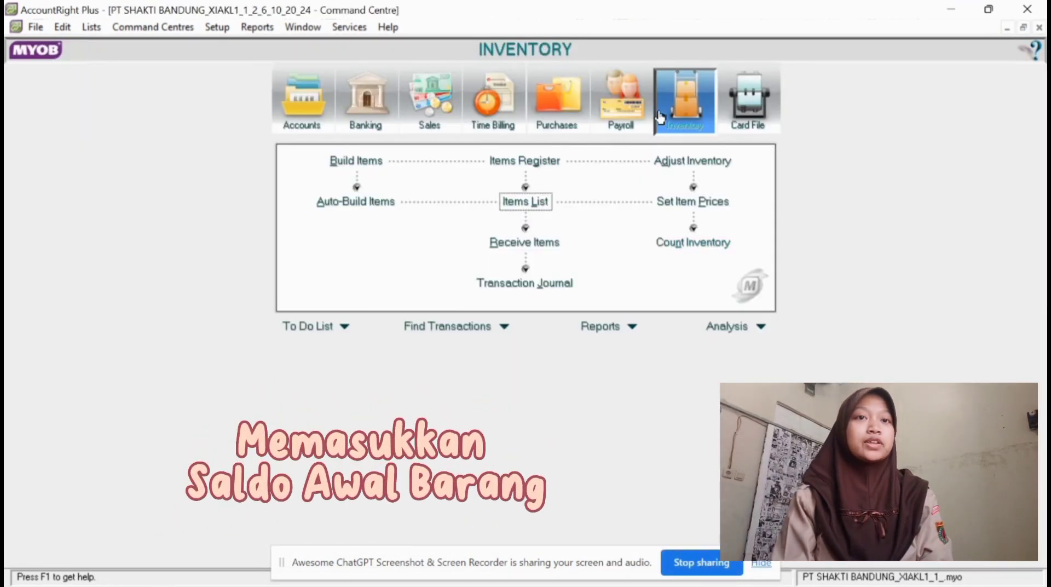
Start an inventory adjustment dated 01/12/2017 with memo 'Saldo awal Persediaan'.
{"action": "left_click", "coordinate": [658, 161]}
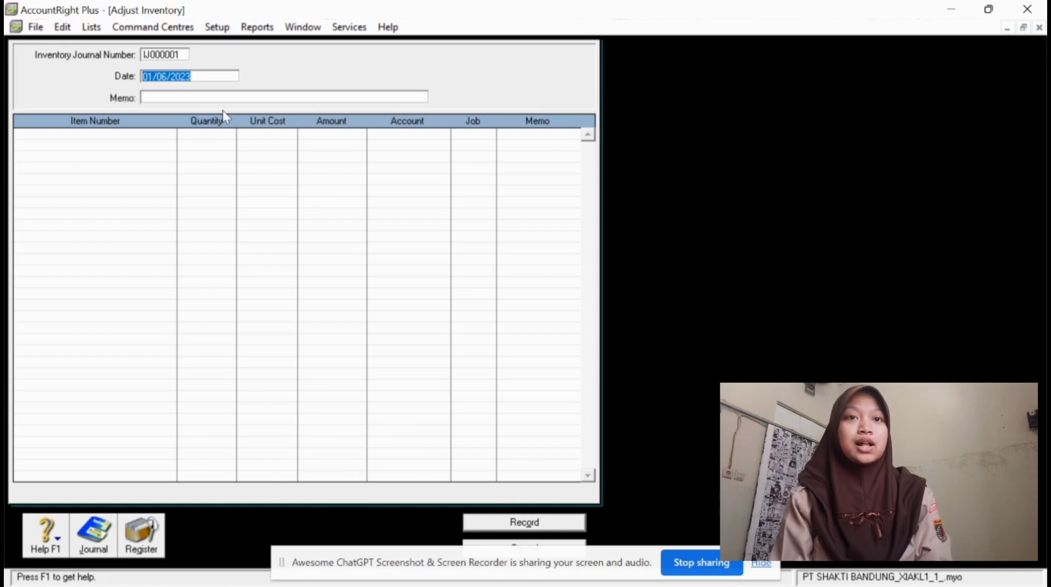
{"action": "type", "text": "01122017"}
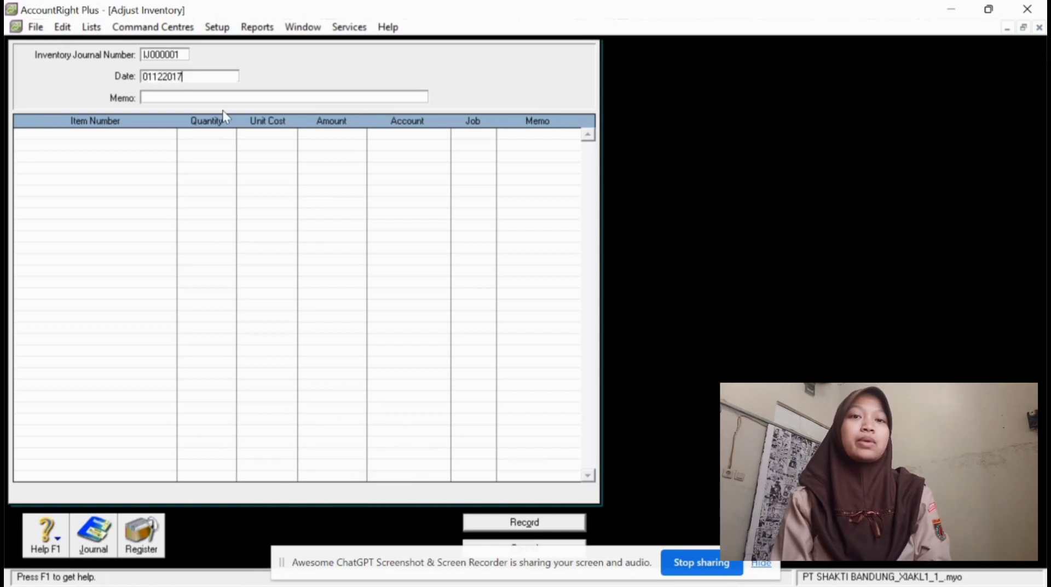
{"action": "key", "text": "BackSpace"}
{"action": "key", "text": "BackSpace"}
{"action": "key", "text": "BackSpace"}
{"action": "key", "text": "BackSpace"}
{"action": "key", "text": "BackSpace"}
{"action": "key", "text": "BackSpace"}
{"action": "key", "text": "BackSpace"}
{"action": "key", "text": "BackSpace"}
{"action": "type", "text": "01/12/2017"}
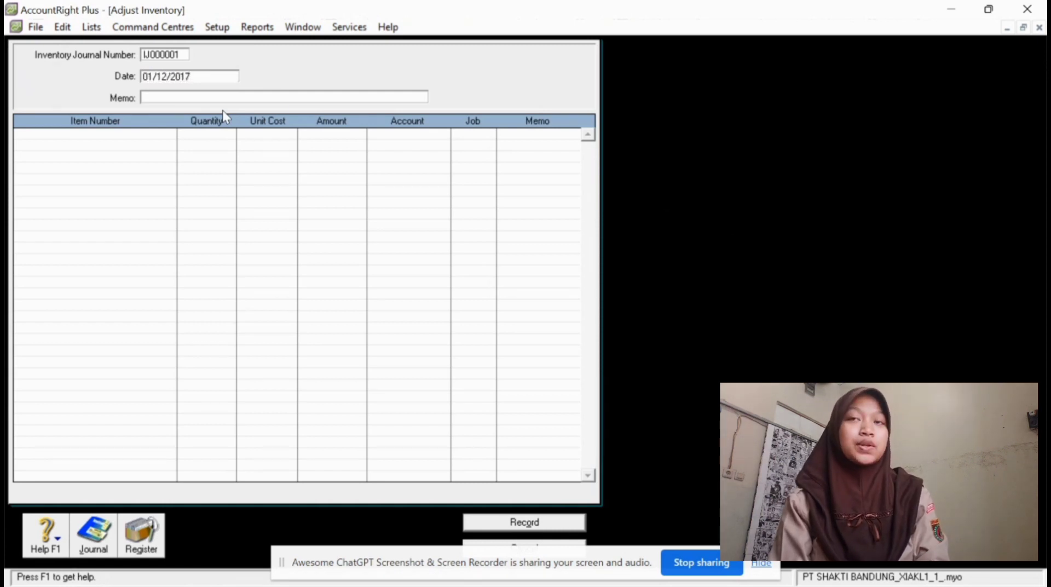
{"action": "key", "text": "Tab"}
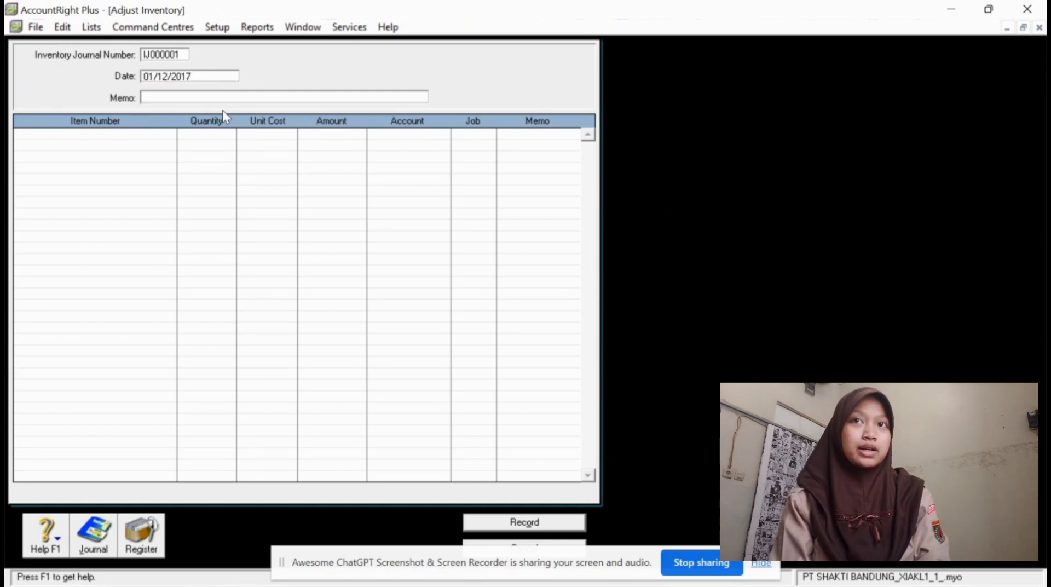
{"action": "type", "text": "Saldo "}
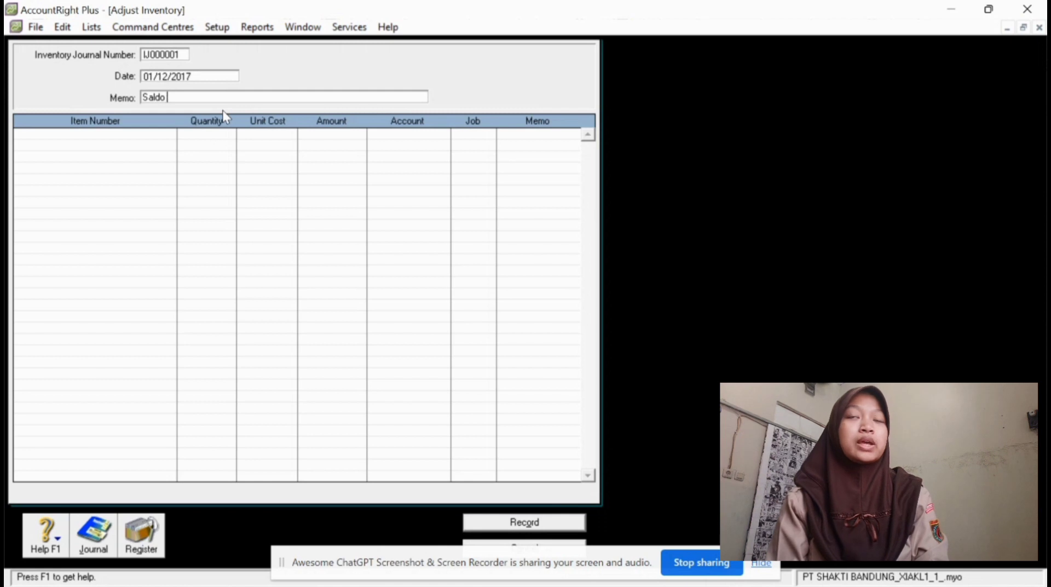
{"action": "type", "text": "awal Persediaan"}
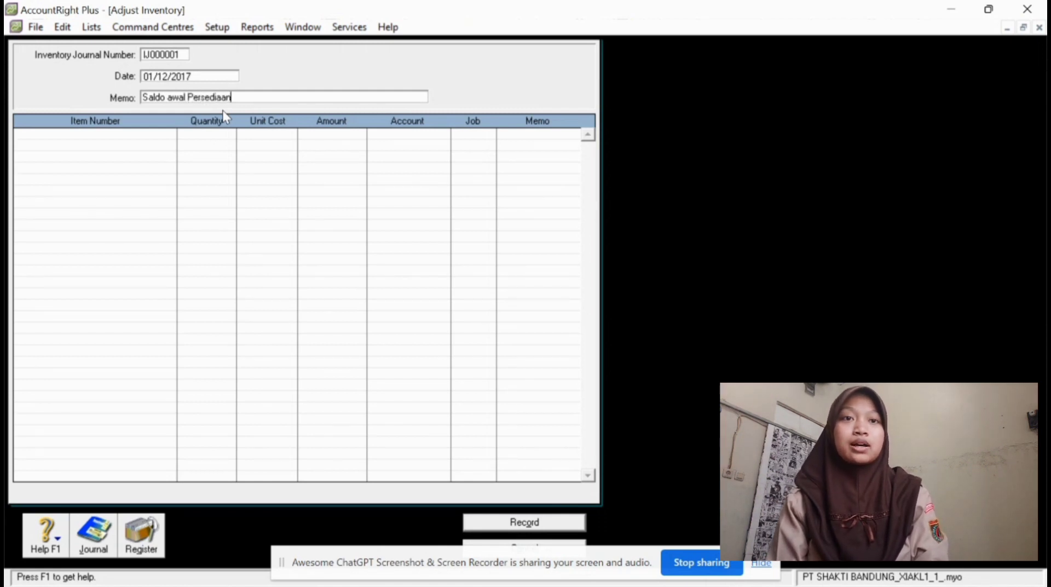
Add the YS117 (33 units) and EK212 (40 units) lines and record the Rp186.000.000,00 adjustment.
{"action": "key", "text": "Tab"}
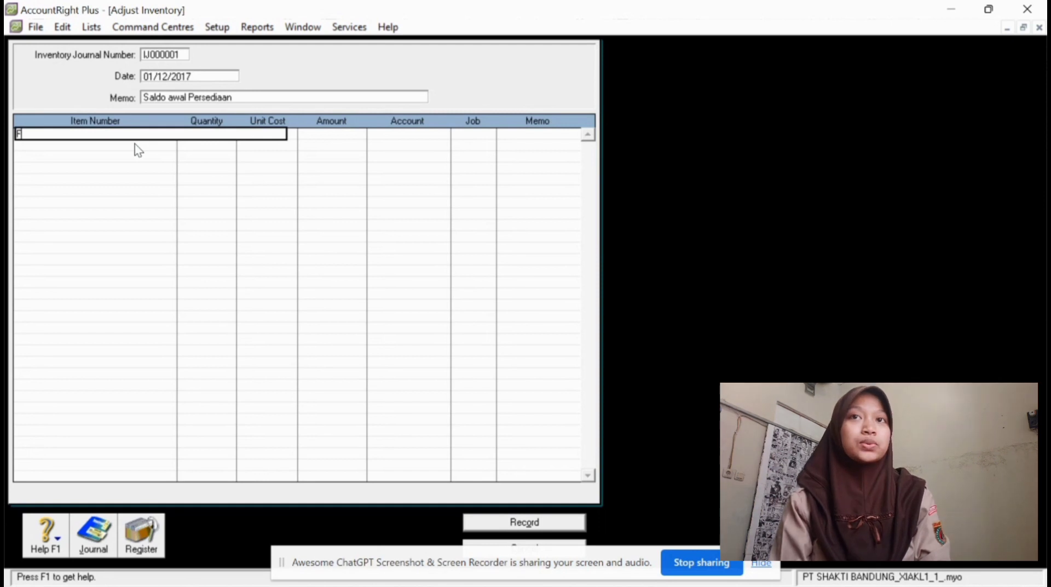
{"action": "type", "text": "FX"}
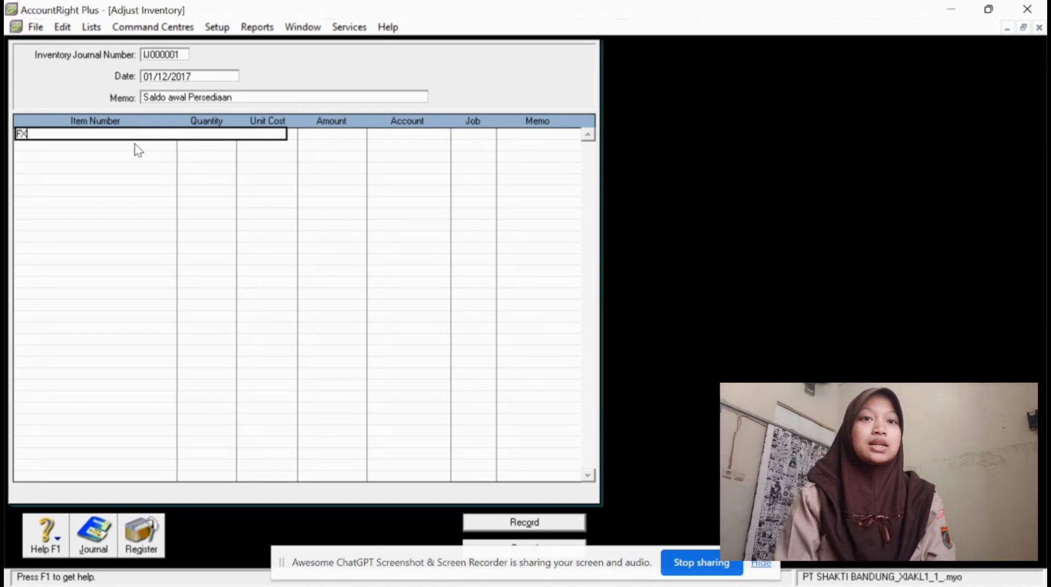
{"action": "key", "text": "BackSpace"}
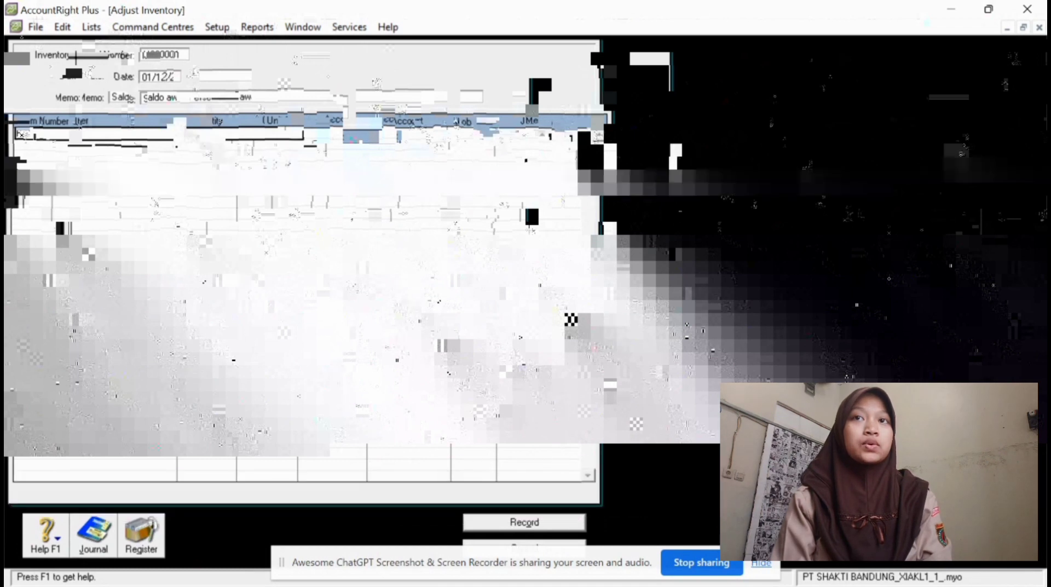
{"action": "key", "text": "BackSpace"}
{"action": "type", "text": "YS117"}
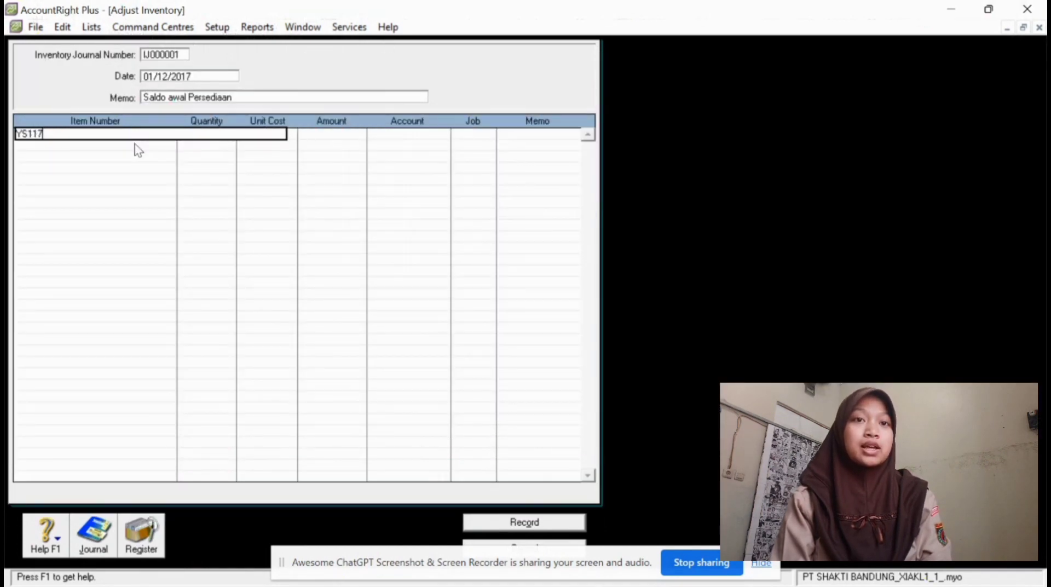
{"action": "key", "text": "Tab"}
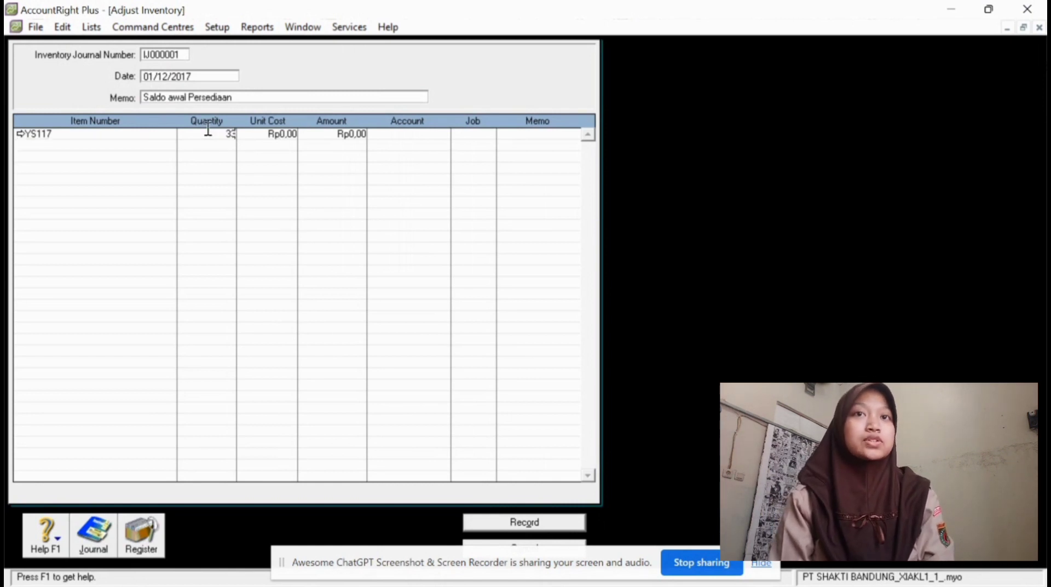
{"action": "left_click", "coordinate": [277, 133]}
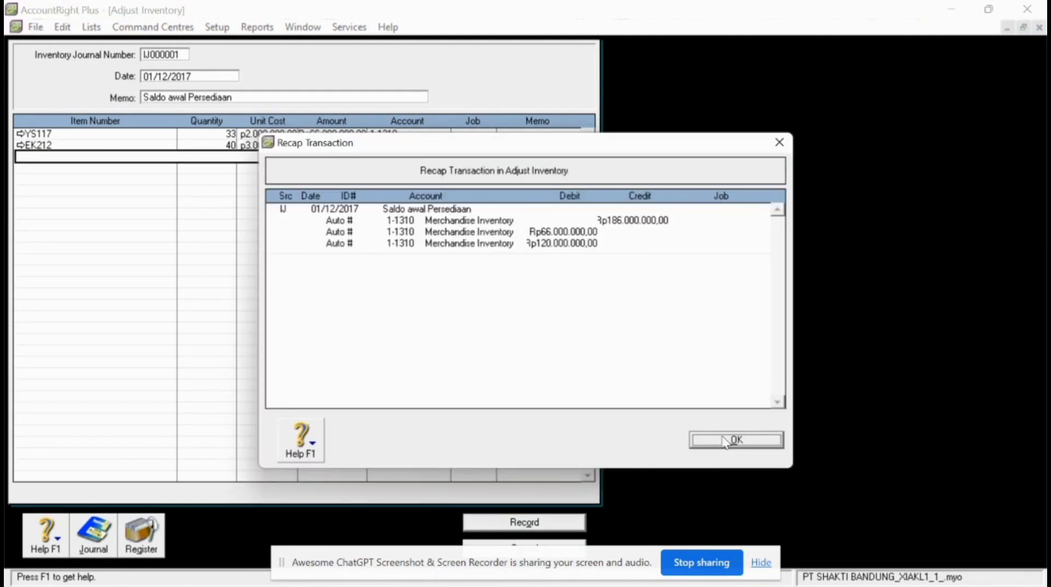
{"action": "left_click", "coordinate": [723, 440]}
{"action": "left_click", "coordinate": [545, 521]}
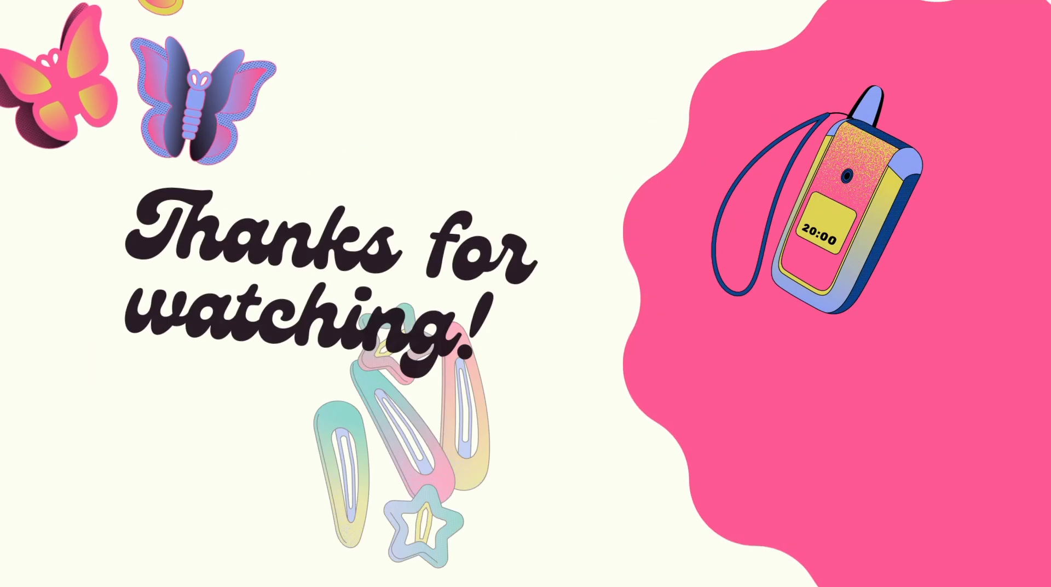